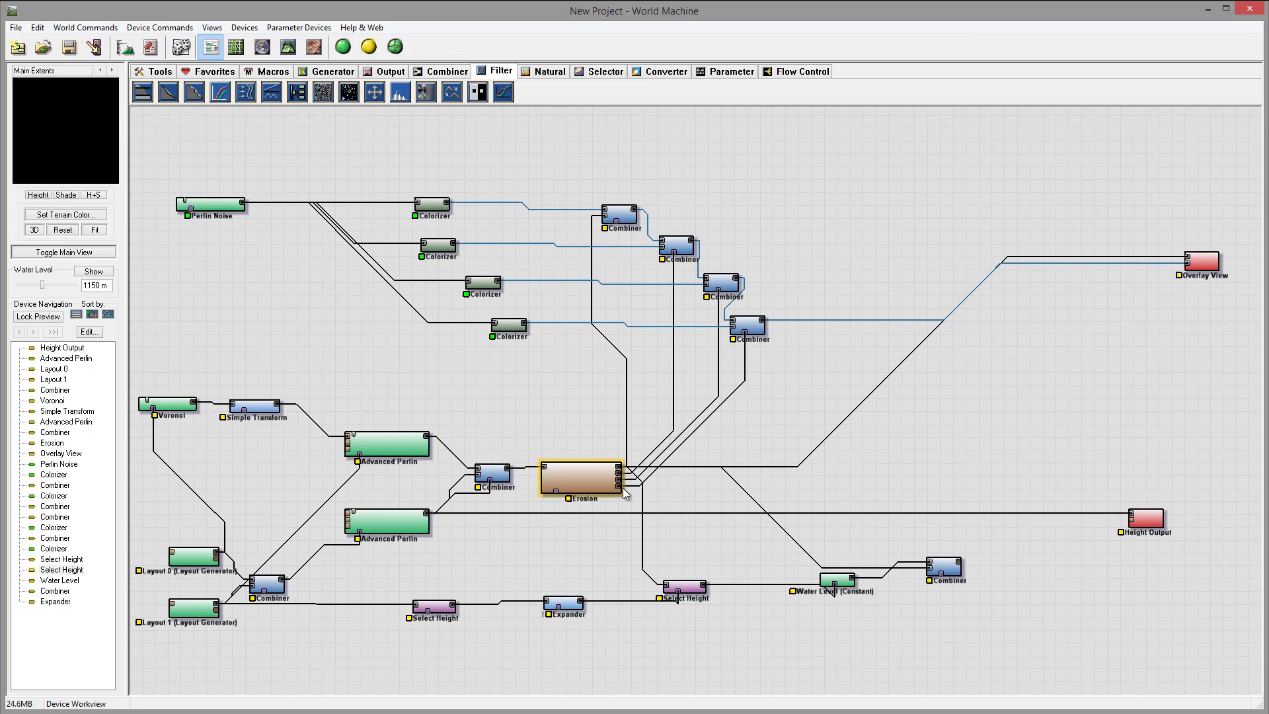
- Connect the output of the Combiner after the Water Level device to the Overlay View's heightfield input
left_click(1215, 259)
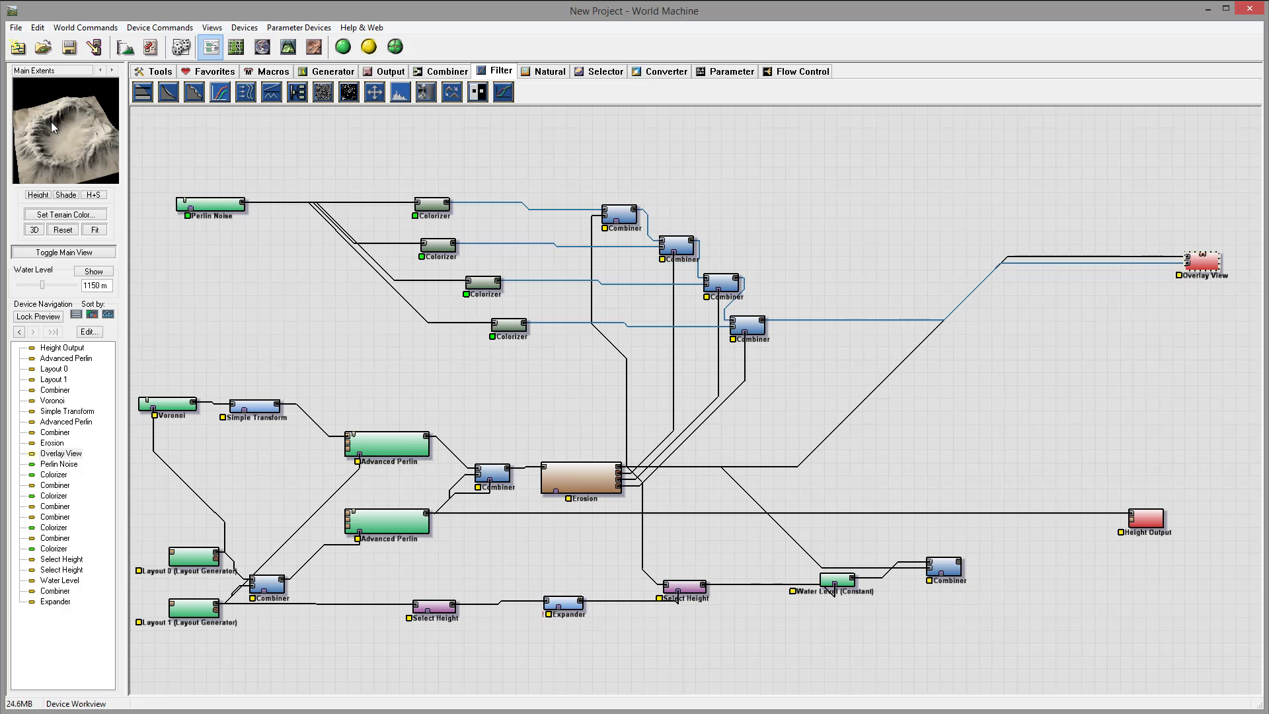
left_click_drag(1029, 418, 1002, 442)
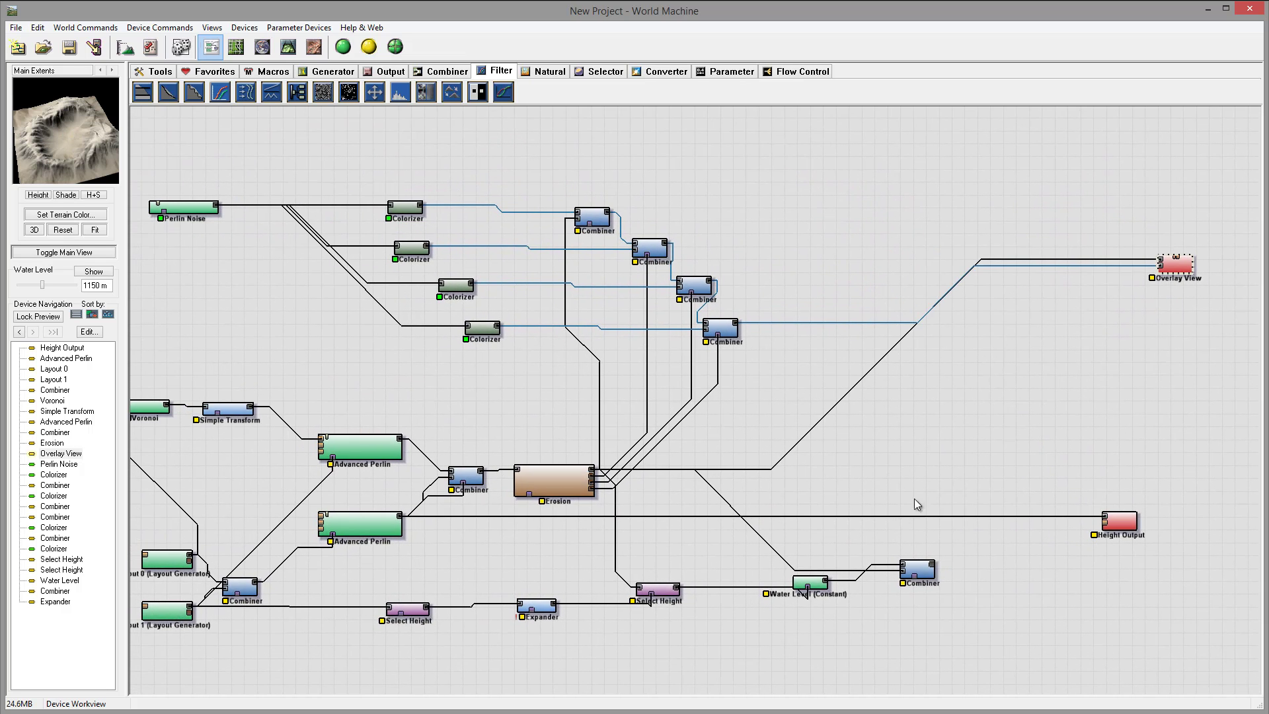
left_click_drag(924, 582, 944, 584)
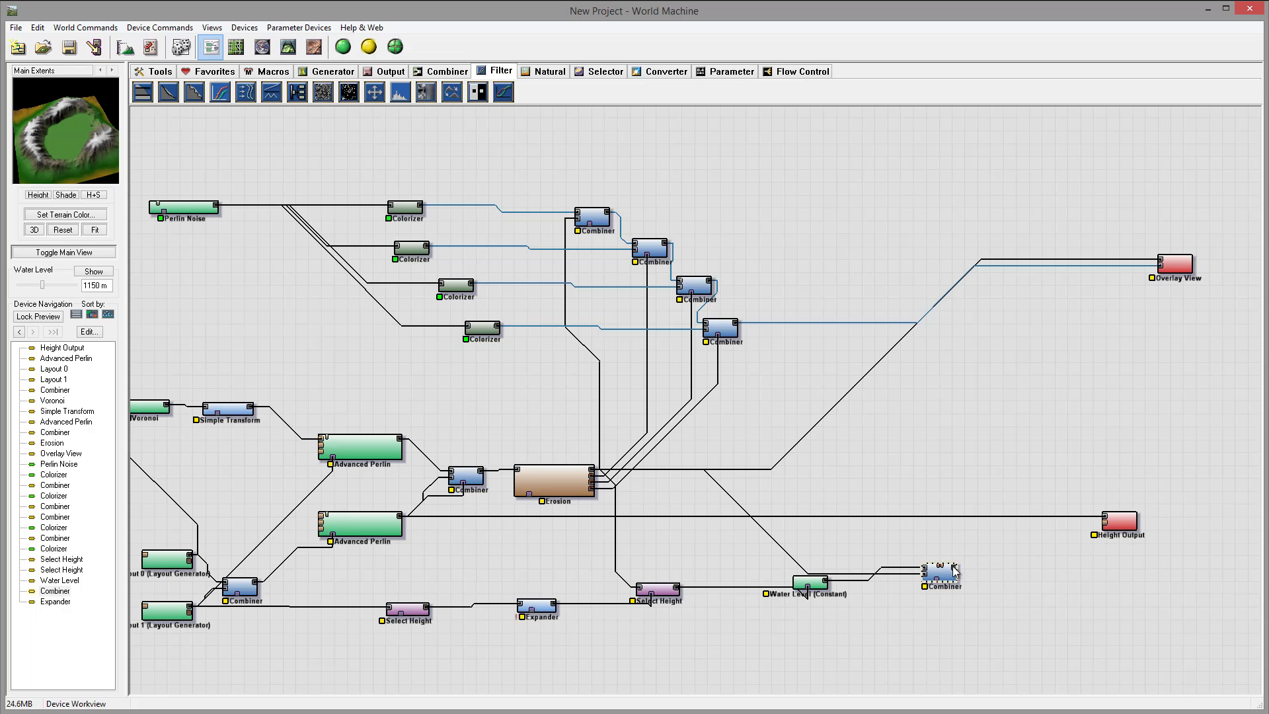
left_click_drag(957, 573, 1152, 259)
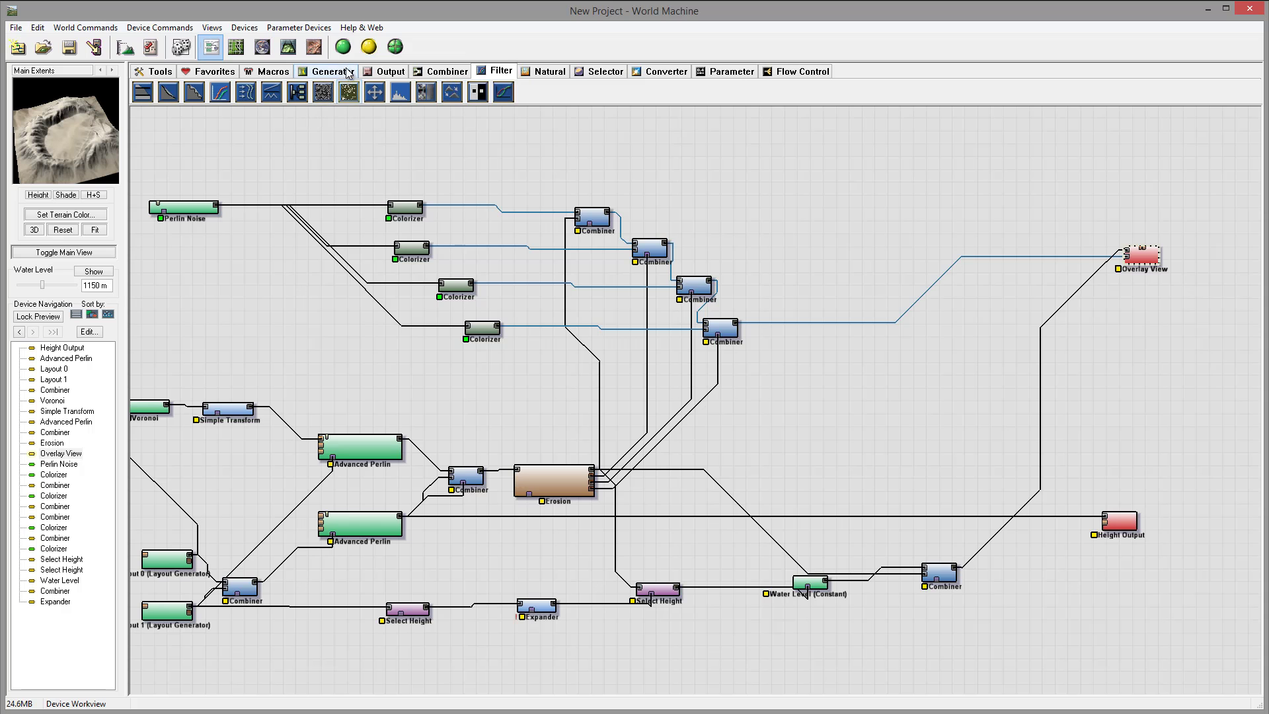
- Examine the crater terrain from several angles in the 3D view, then return to the device network
left_click(288, 47)
right_click_drag(668, 294, 735, 317)
left_click_drag(736, 317, 649, 340)
left_click_drag(579, 453, 542, 326)
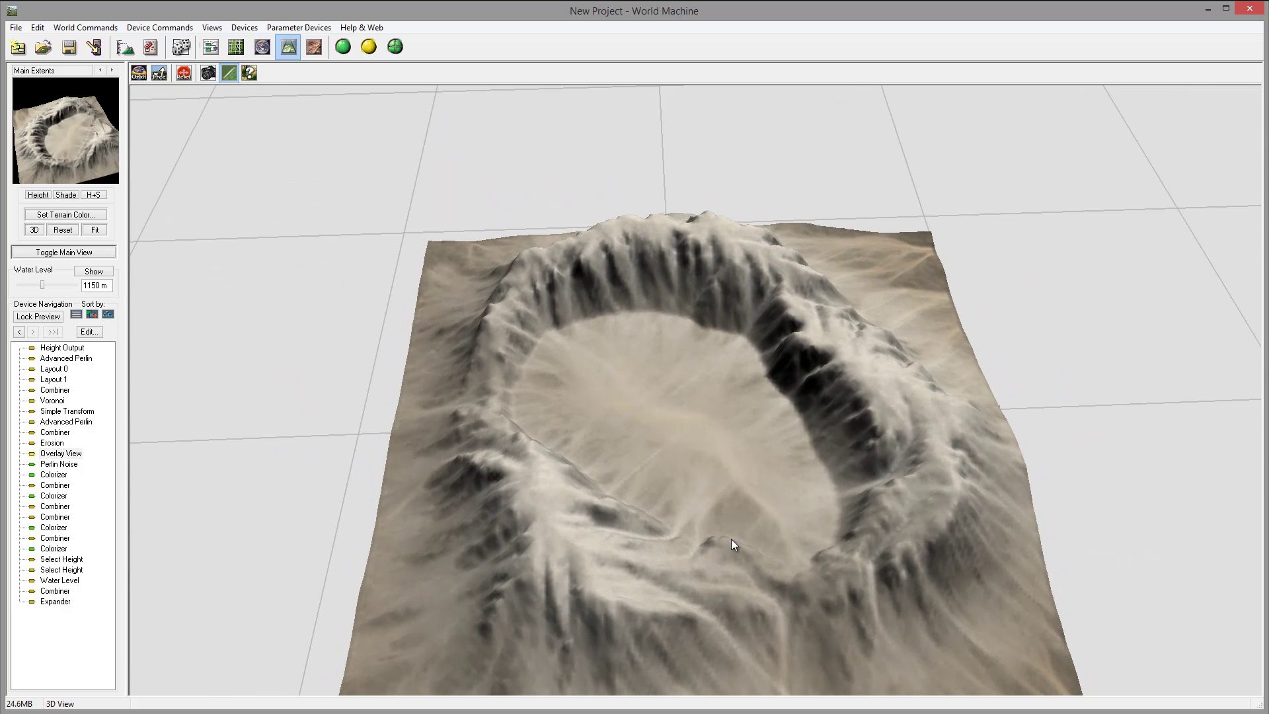
left_click_drag(604, 371, 599, 439)
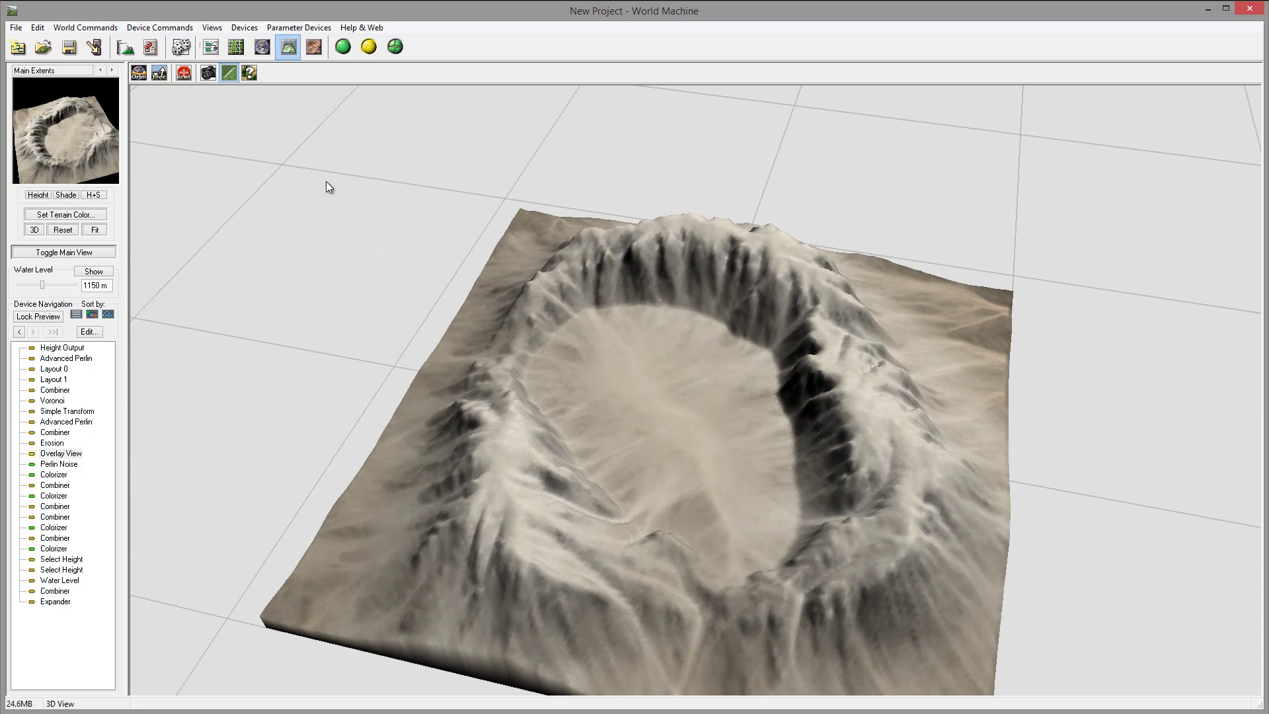
left_click(211, 48)
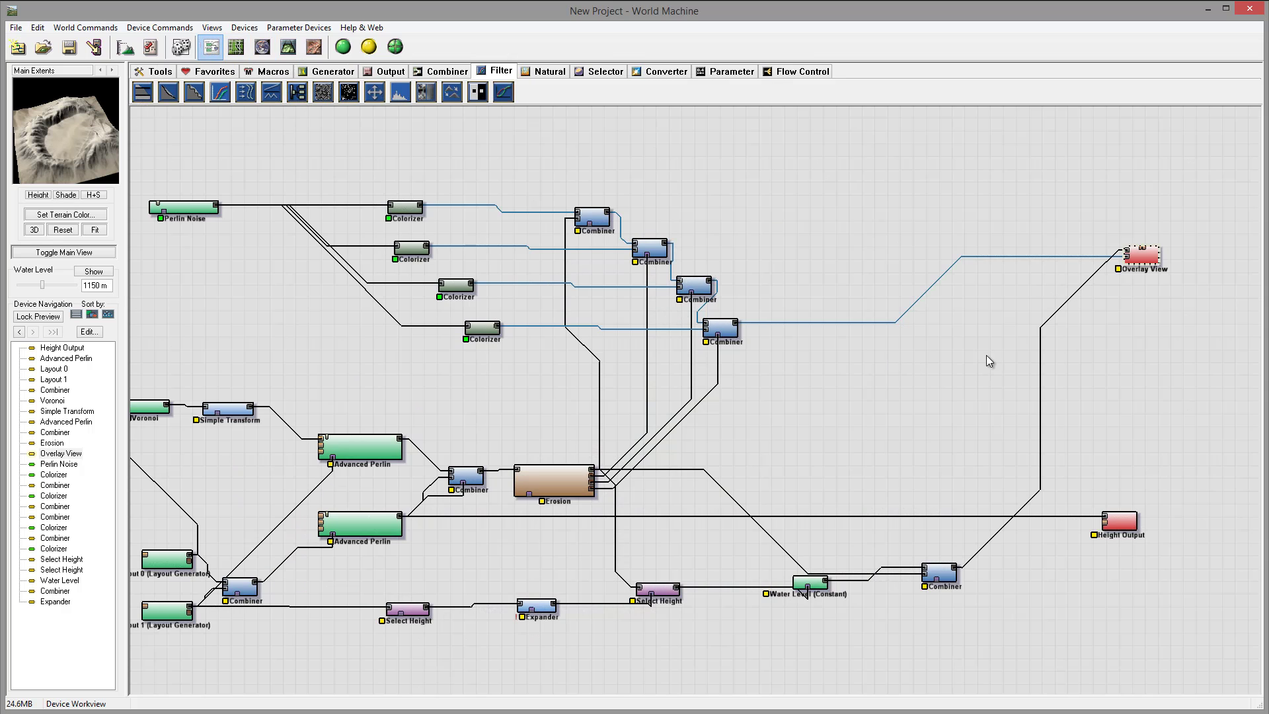
- Duplicate the lowest Colorizer together with its Combiner and place the copies in the empty area below the colour chain
left_click_drag(1148, 259, 1112, 255)
middle_click_drag(935, 369, 919, 295)
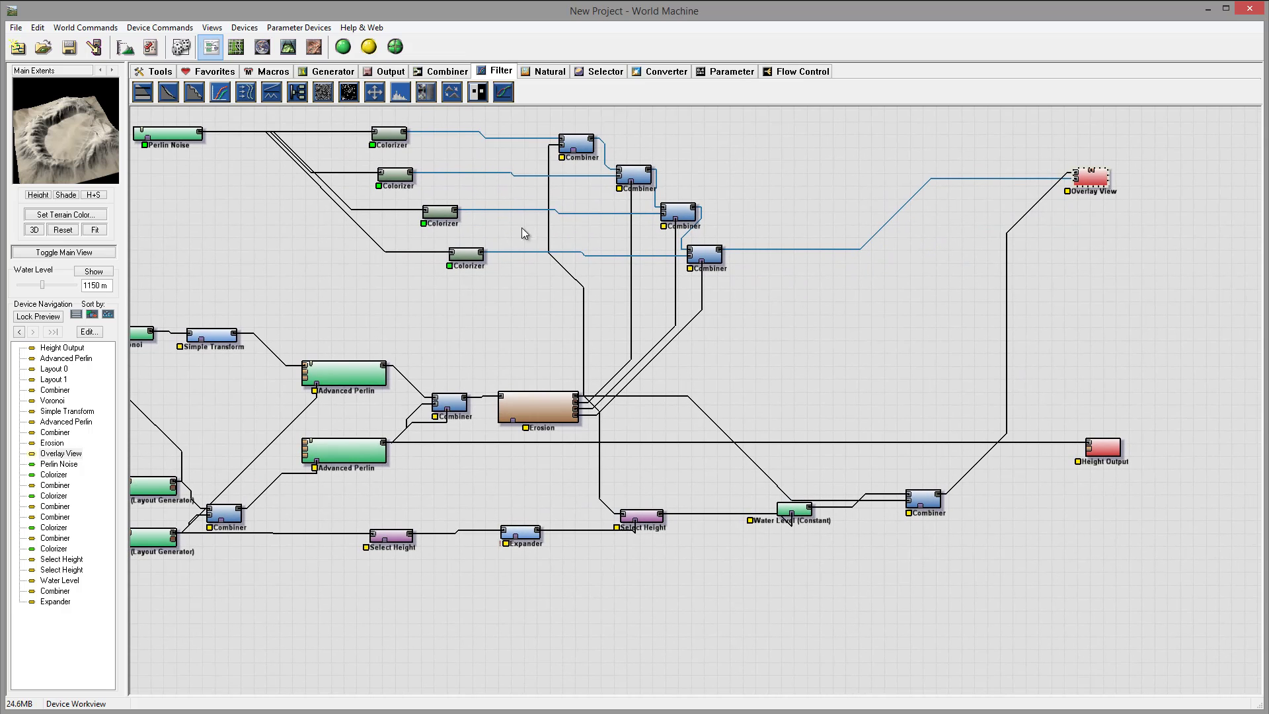
left_click(466, 255)
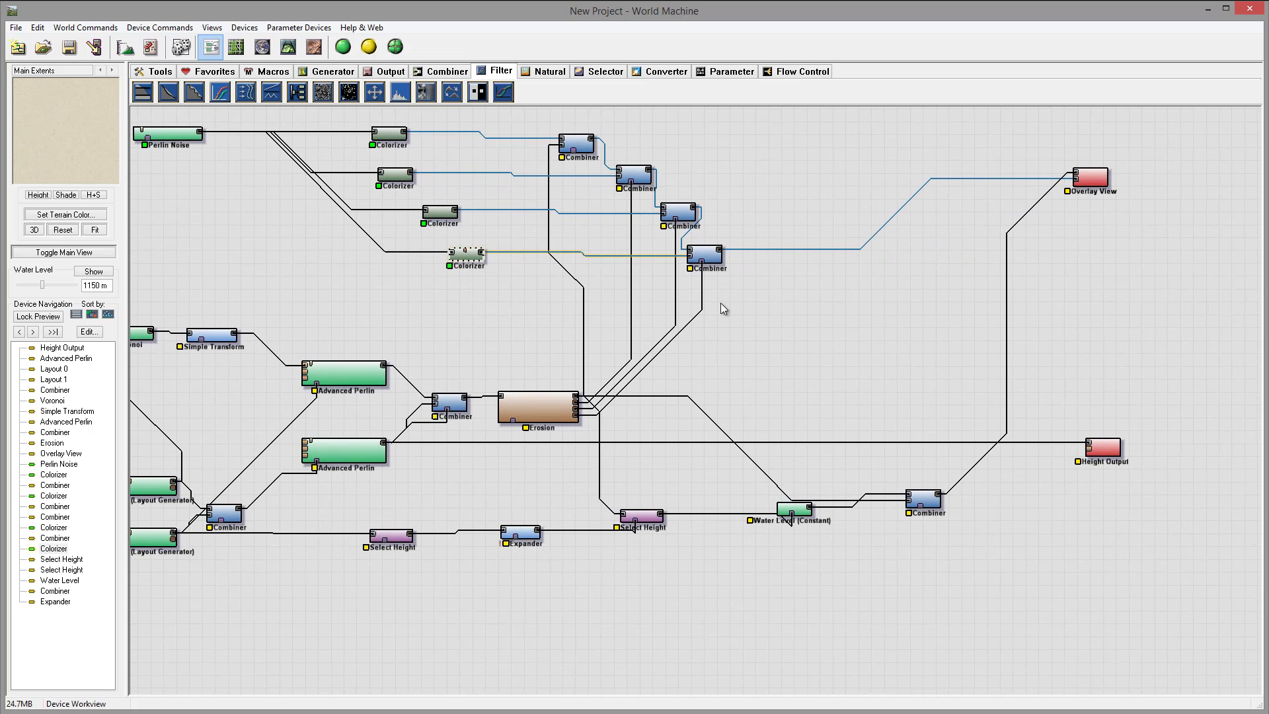
left_click(705, 255)
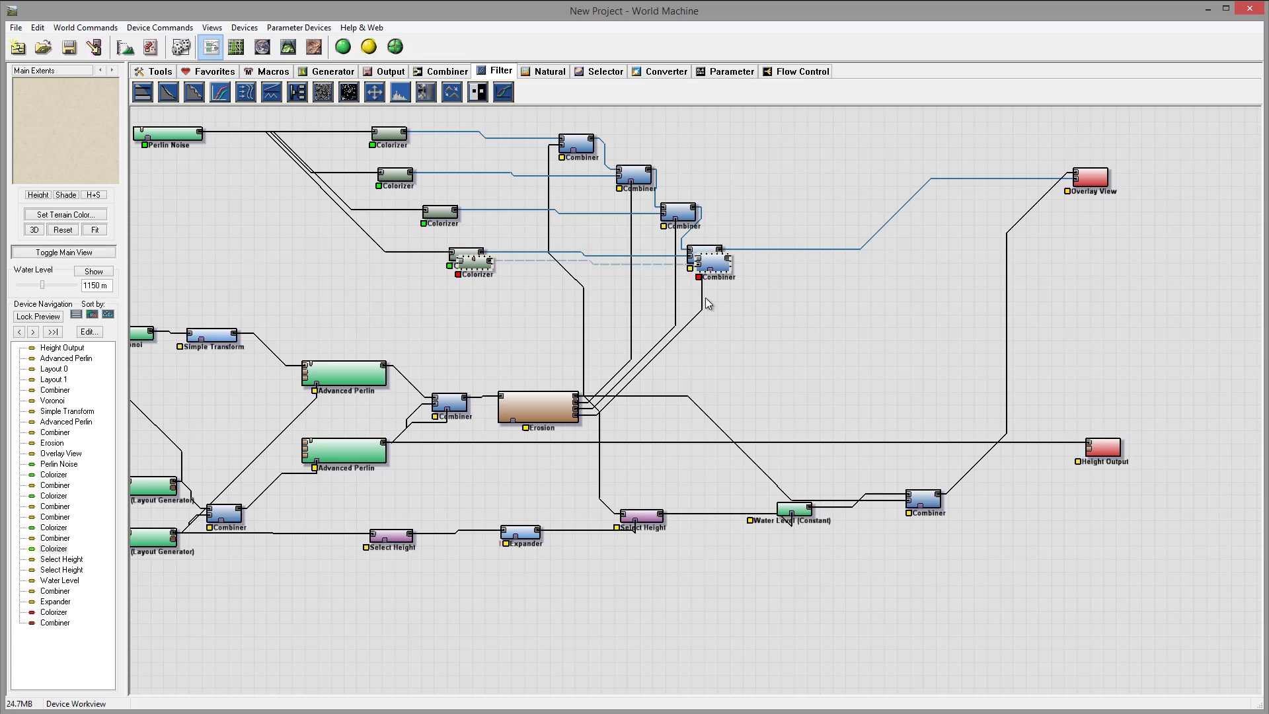
key("ctrl+c")
key("ctrl+v")
left_click(927, 387)
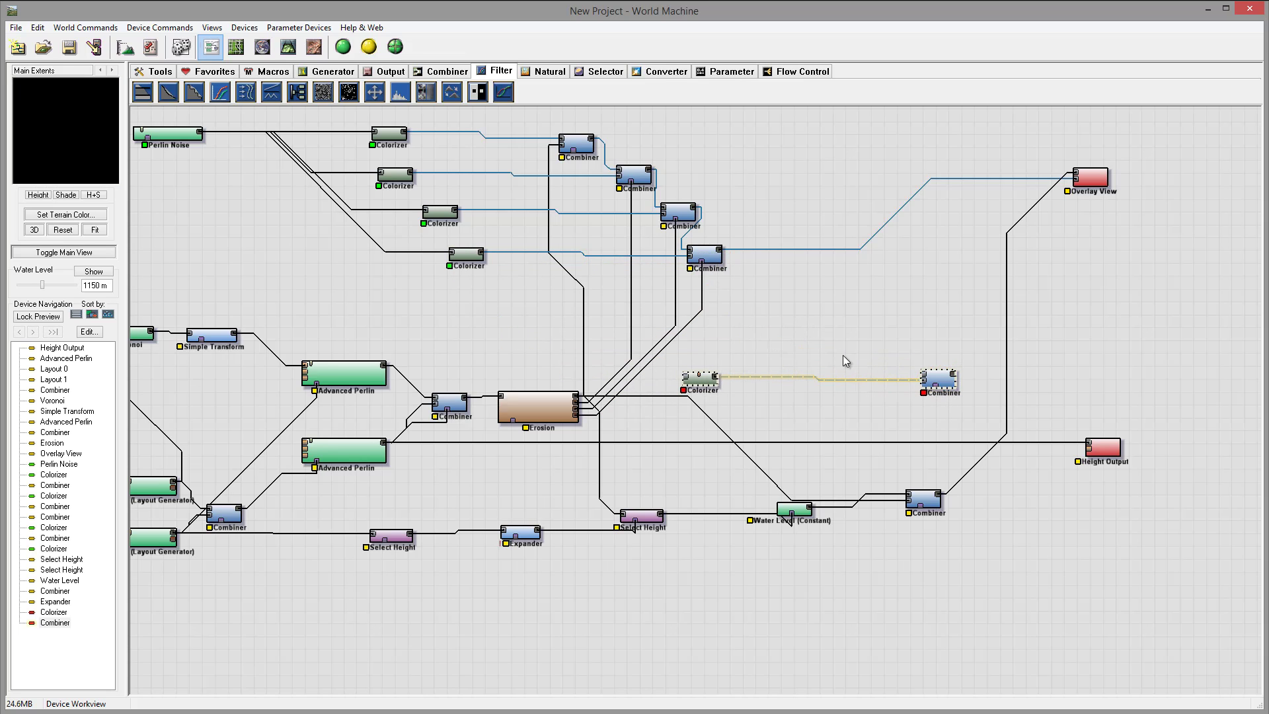
- Load the Drainage preset into the copied Colorizer's custom gradient
double_click(698, 376)
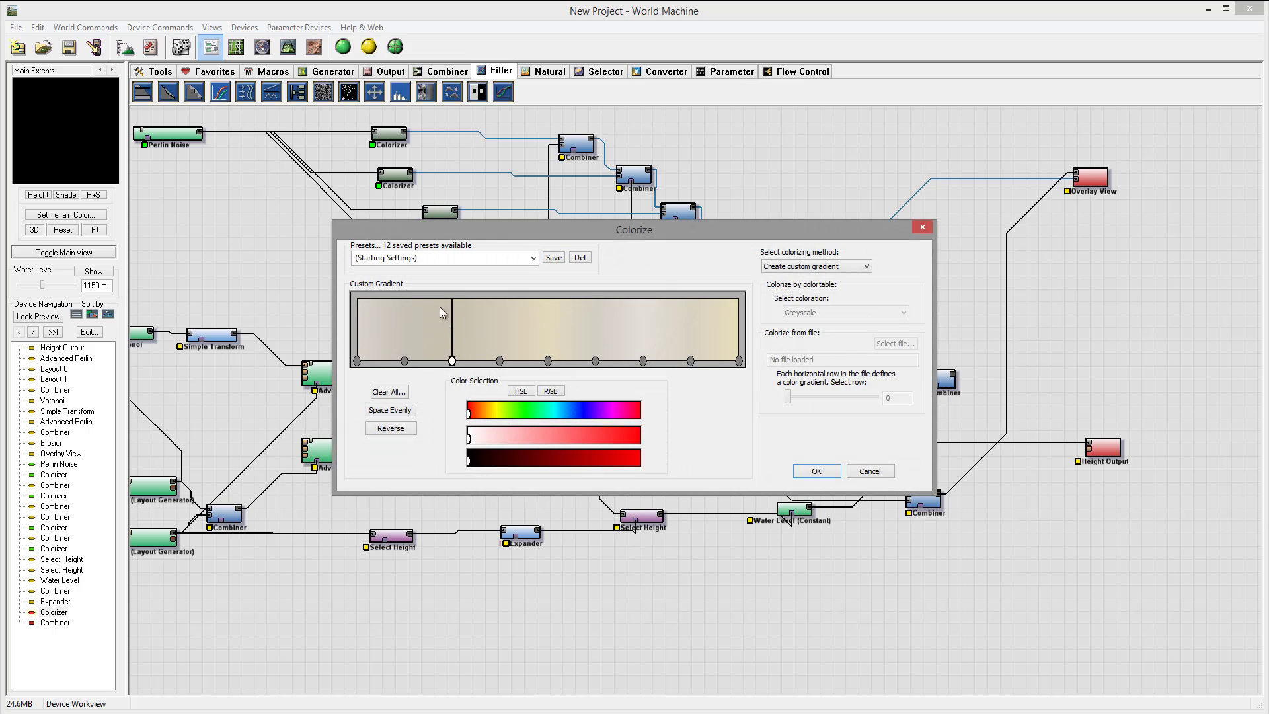
left_click(533, 258)
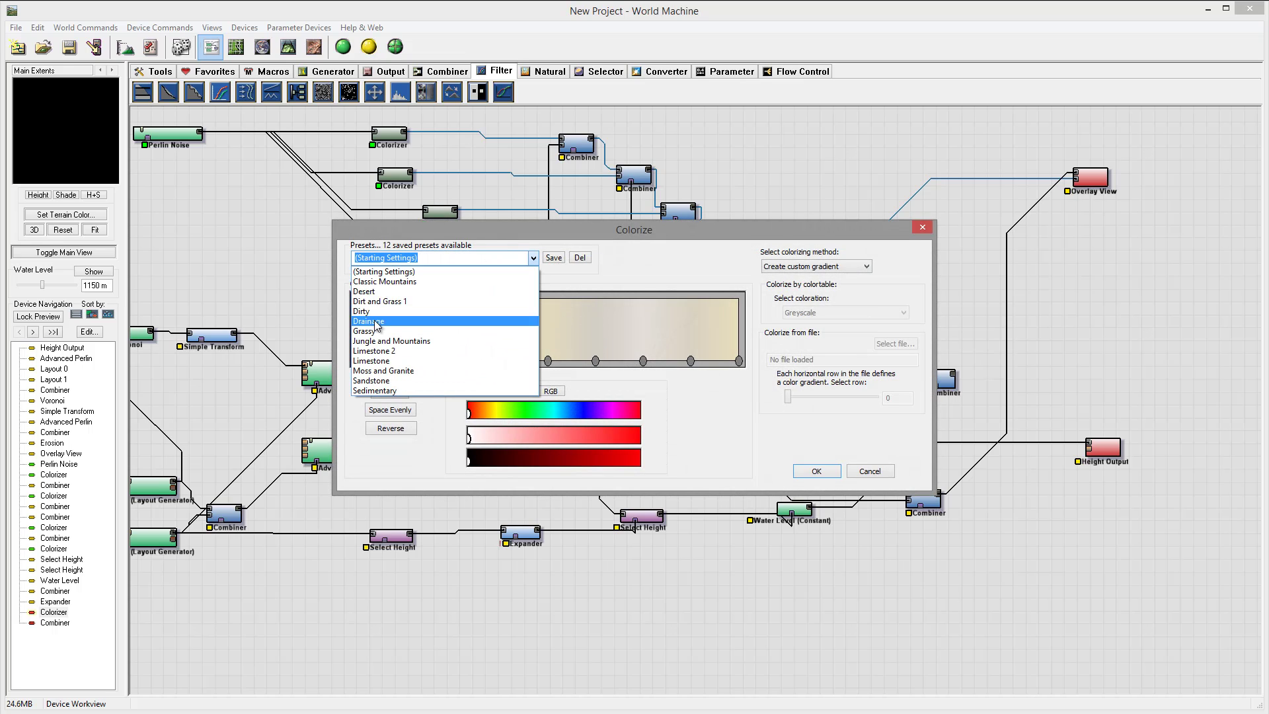
left_click(502, 320)
- Recolour the gradient's first two stops blue, and shift the middle stop toward the light-blue end with a blue-grey tint
left_click(357, 361)
left_click_drag(495, 419, 550, 440)
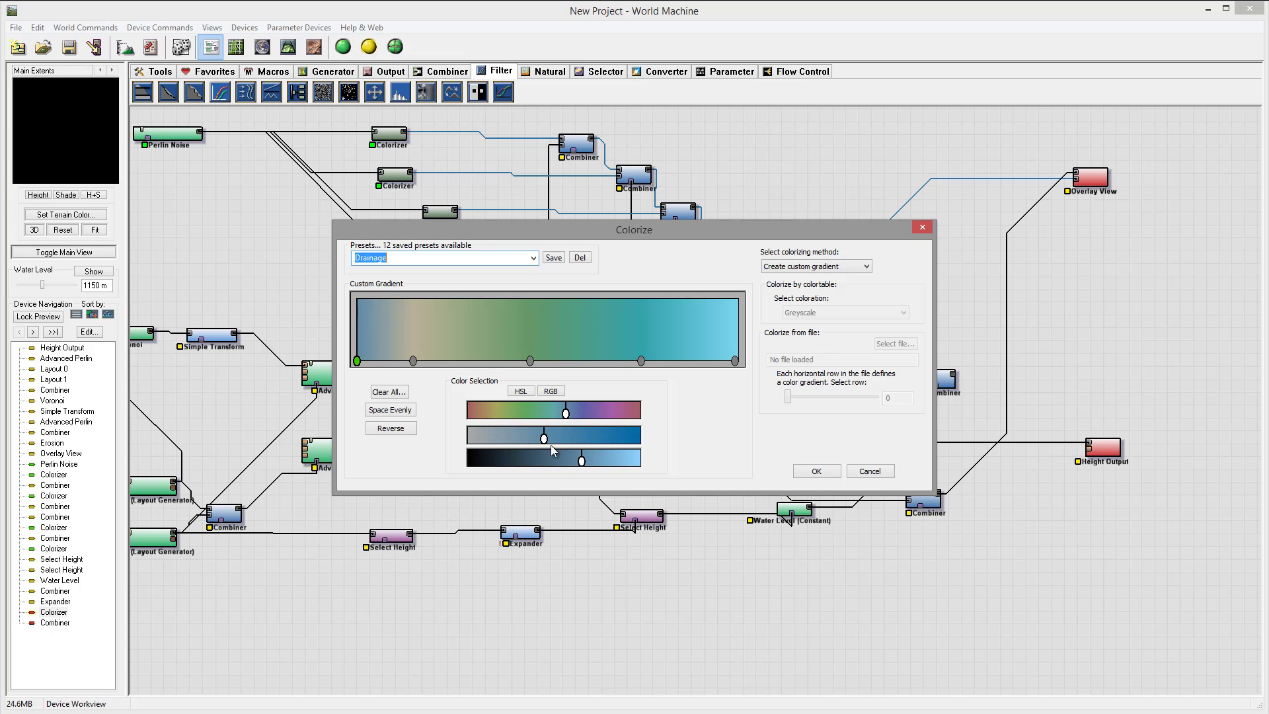
left_click(411, 361)
left_click_drag(492, 420, 570, 413)
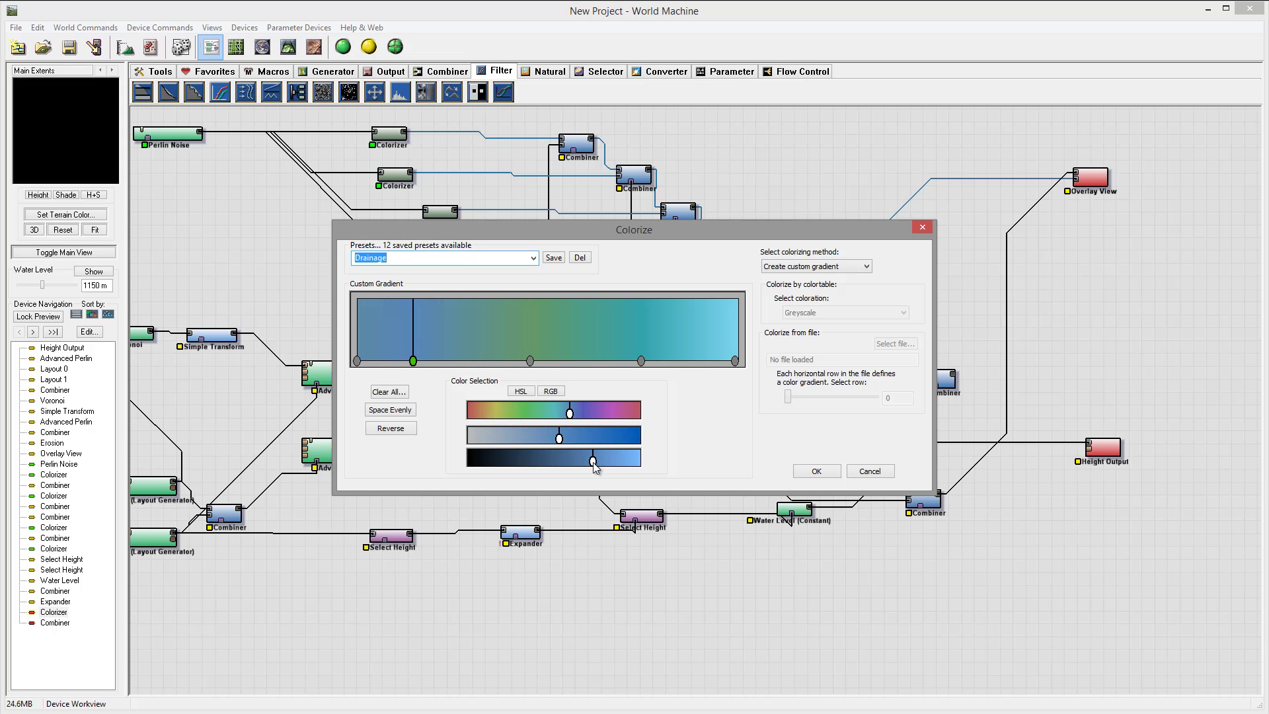
left_click_drag(530, 361, 575, 361)
left_click_drag(527, 438, 560, 417)
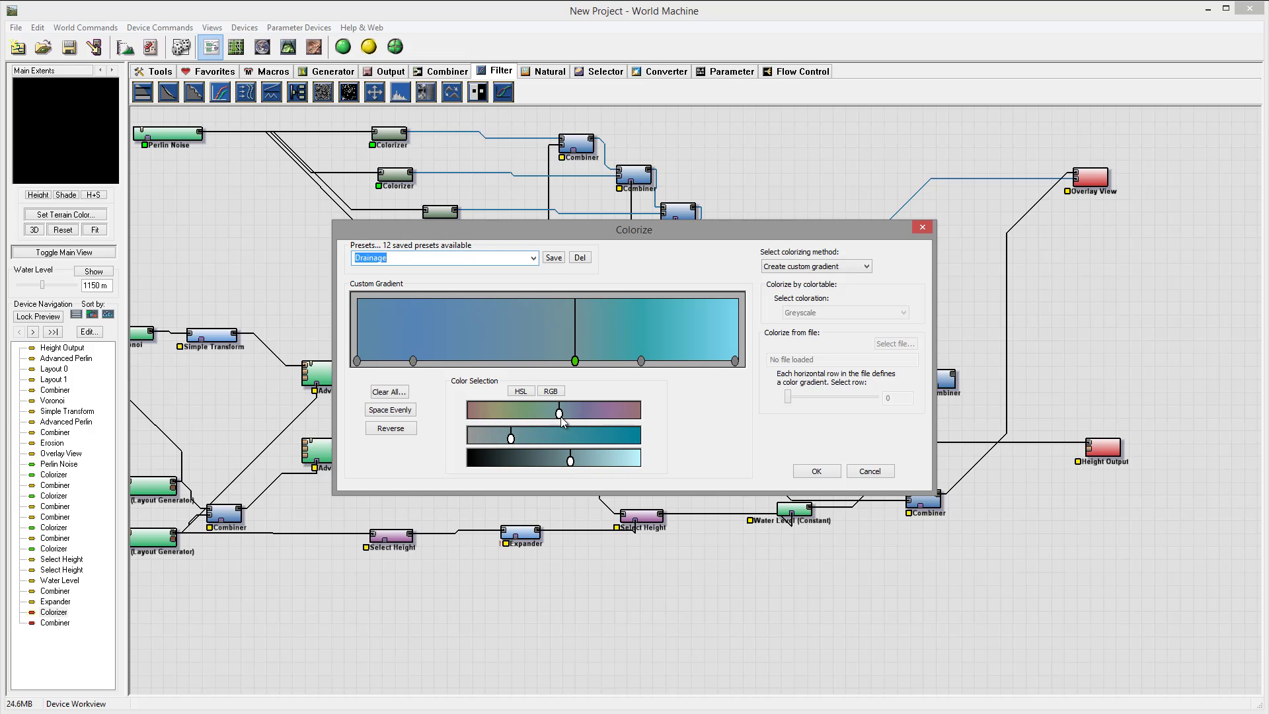
- Spread the blue range by moving the gradient's three inner stops toward the light-blue end
left_click_drag(641, 361, 724, 362)
left_click_drag(576, 361, 692, 362)
left_click(413, 361)
left_click_drag(414, 361, 542, 361)
left_click_drag(692, 361, 718, 361)
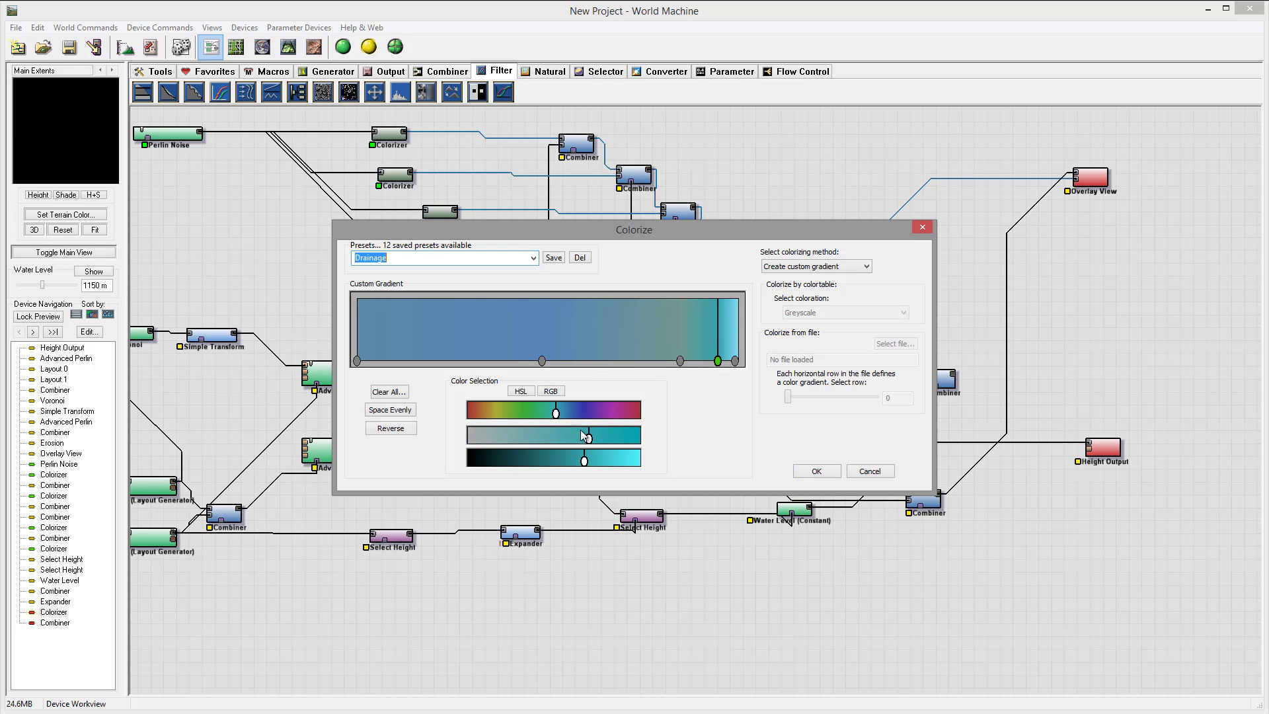
- Shift the two inner stops near the light end toward blue, make the first stop more saturated, and accept the gradient
left_click_drag(557, 414, 571, 437)
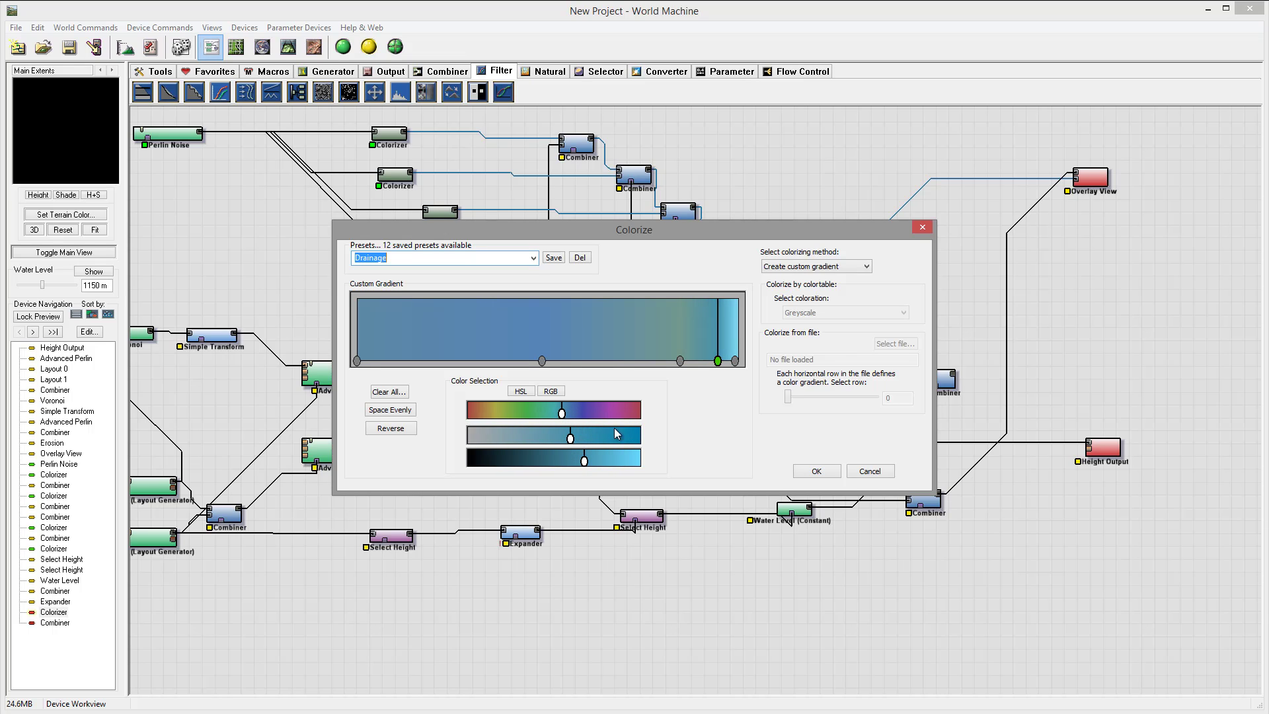
left_click(681, 361)
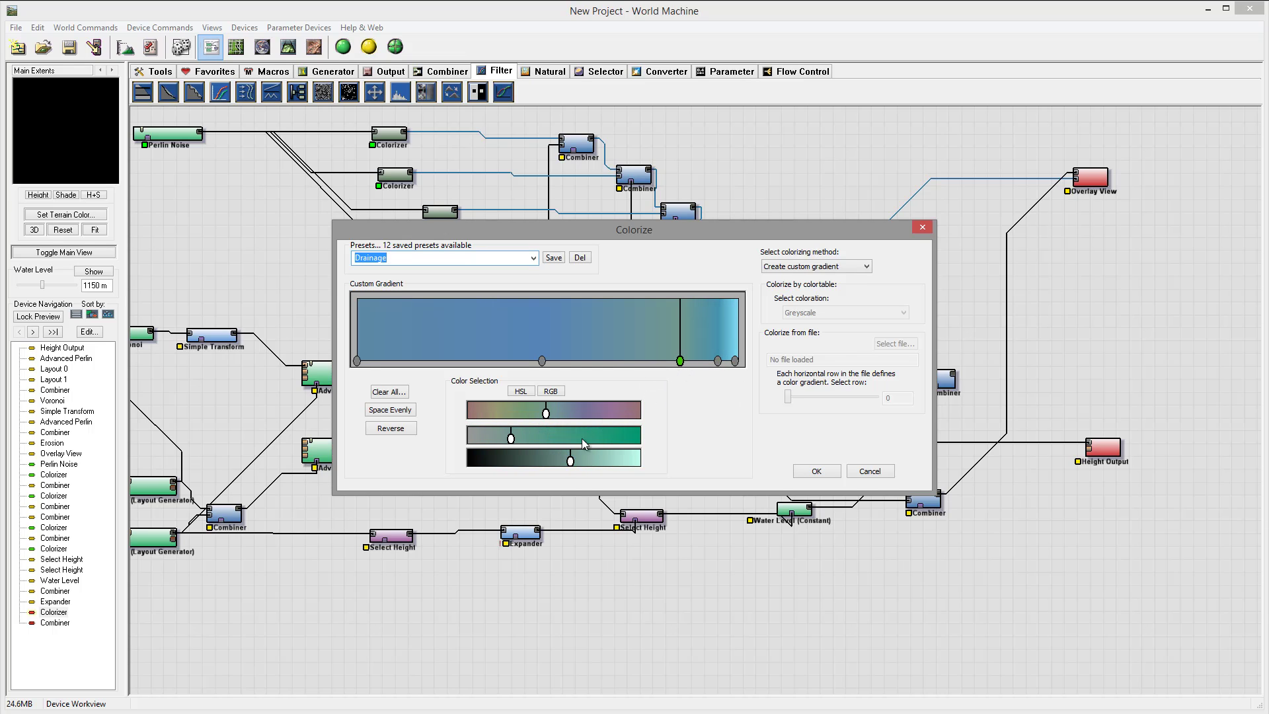
left_click_drag(546, 414, 575, 461)
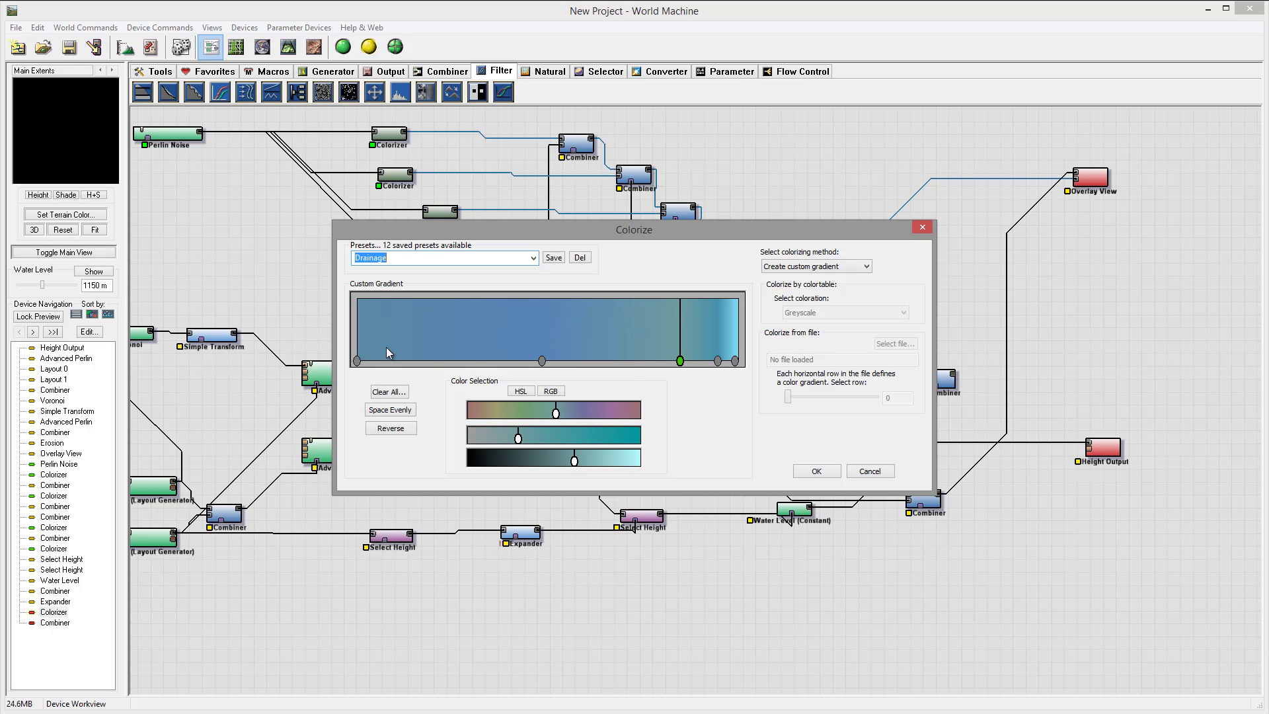
left_click(357, 361)
left_click_drag(544, 440, 562, 441)
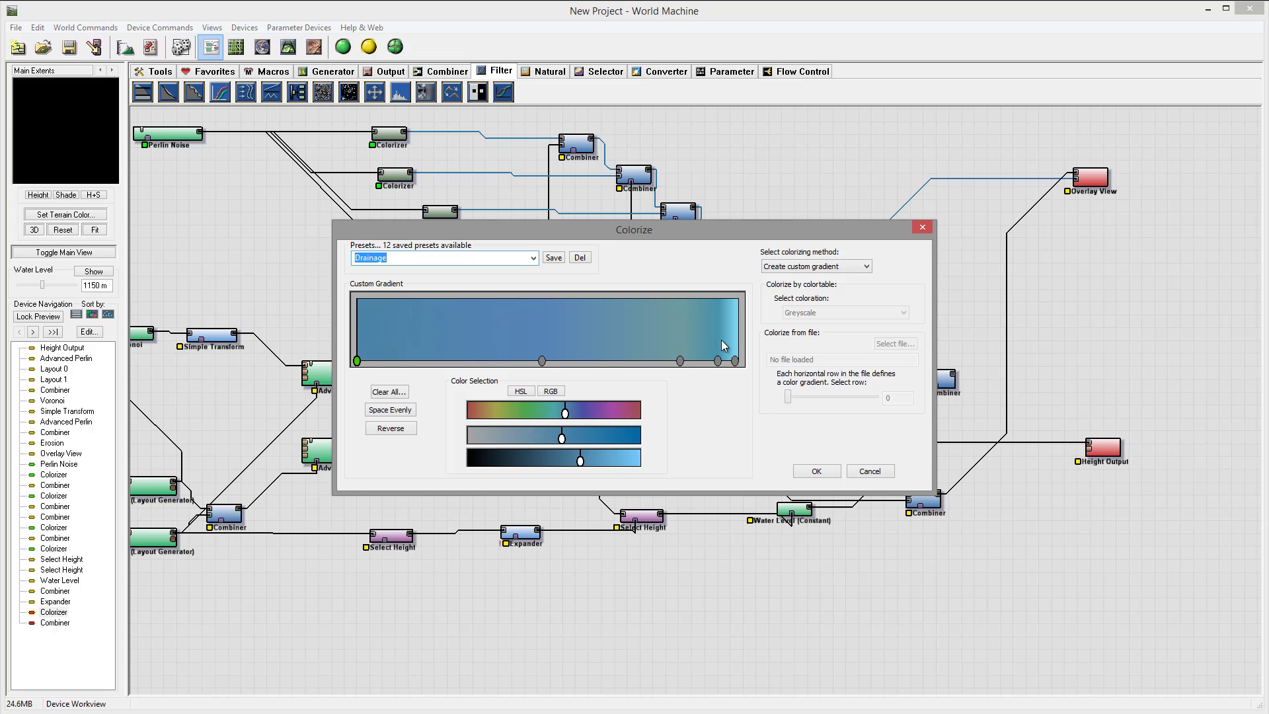
left_click(810, 472)
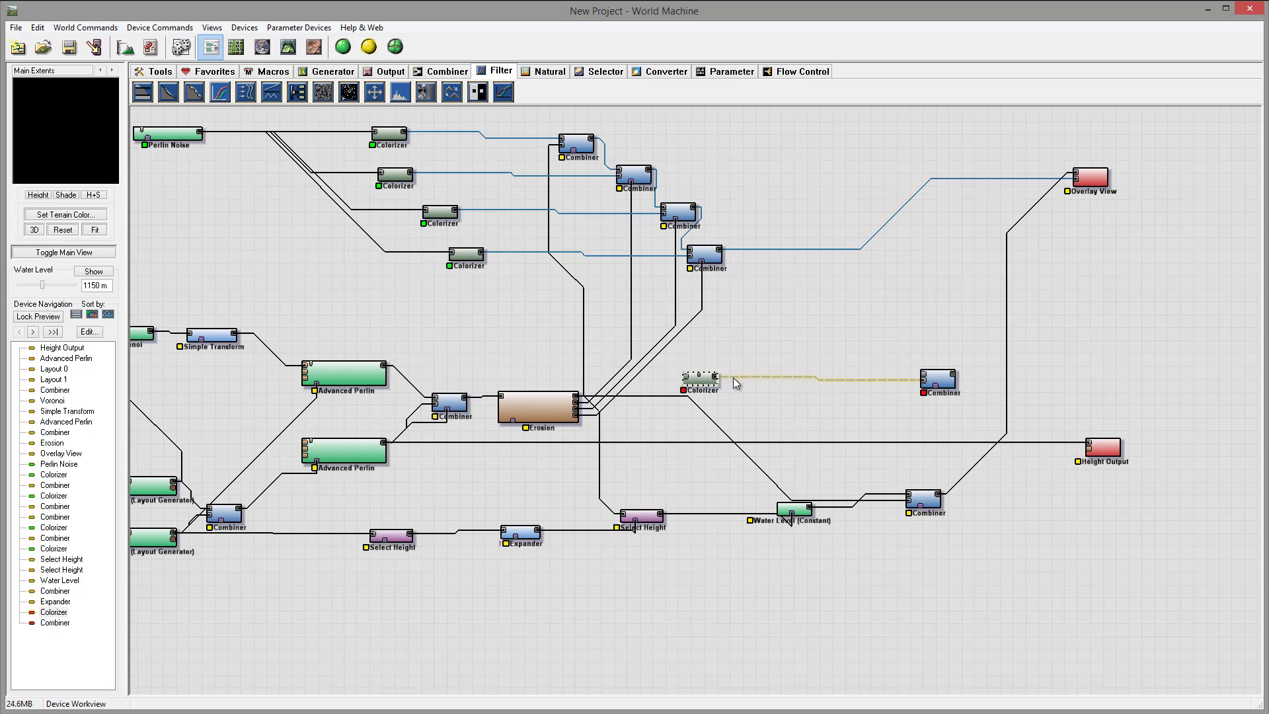
- Connect an Erosion output to the new Colorizer's heightfield input and arrange the new Colorizer and Combiner side by side
left_click_drag(937, 379, 848, 374)
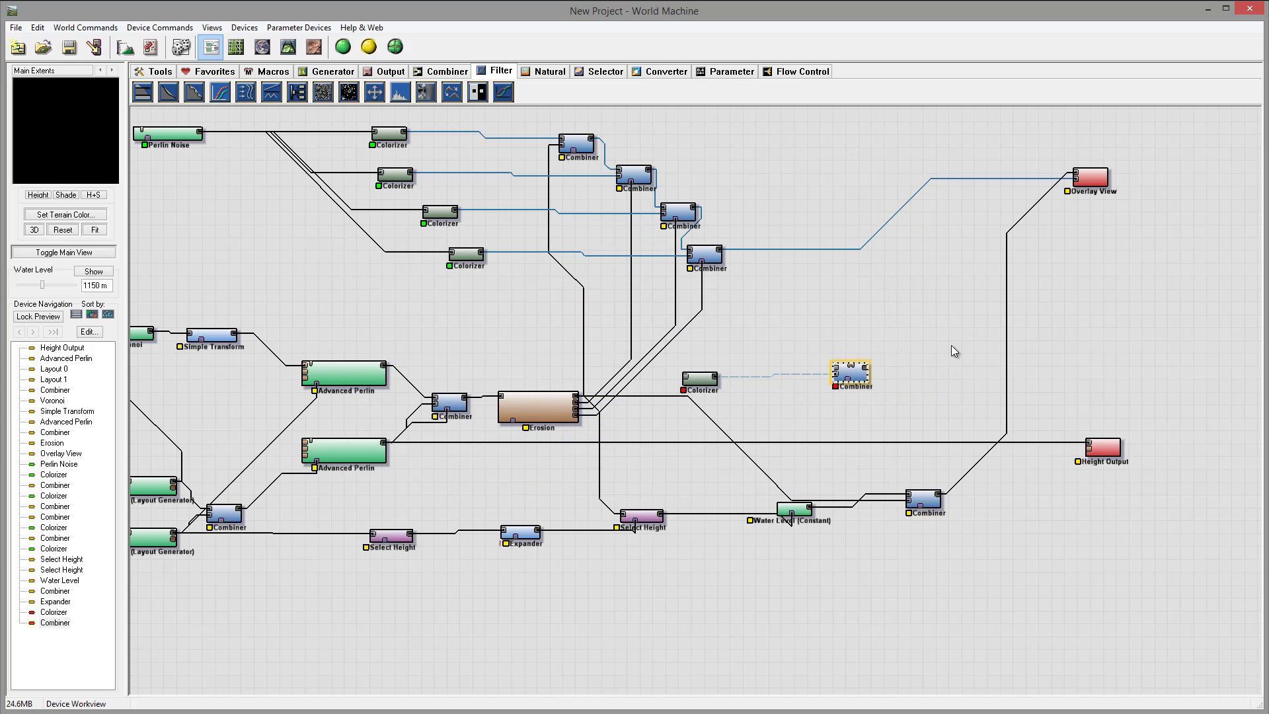
left_click(686, 381)
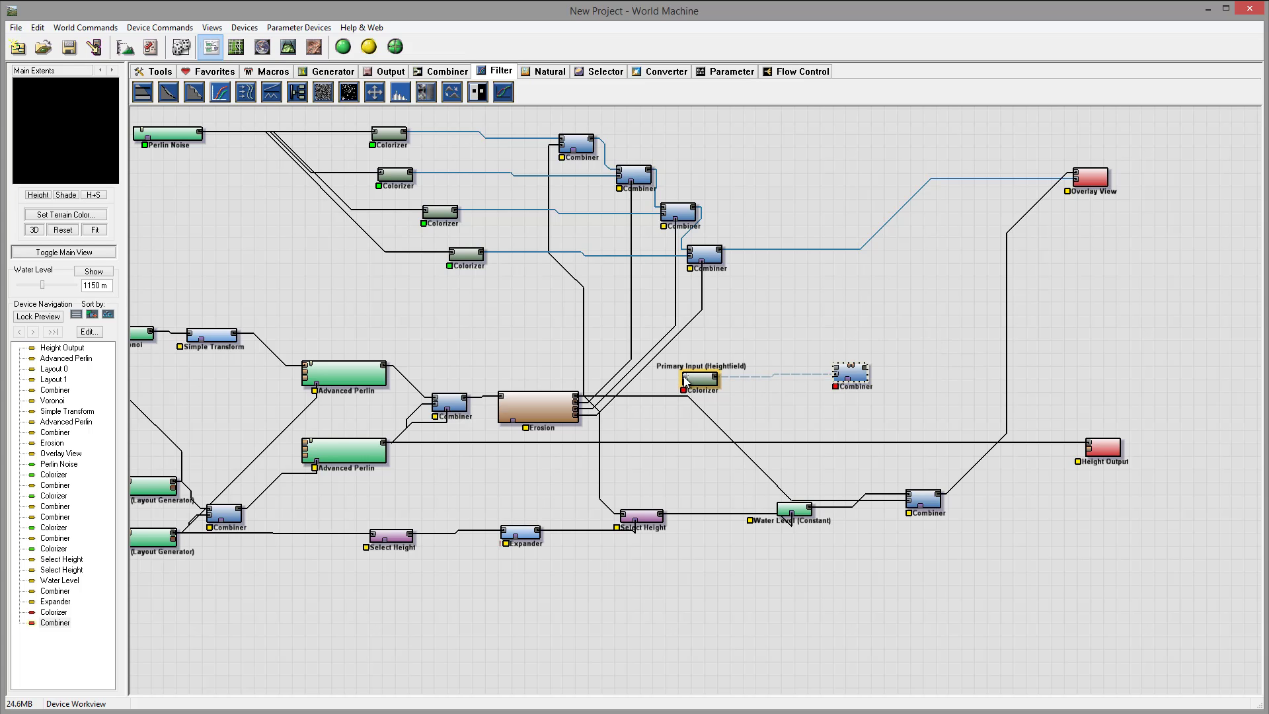
left_click_drag(685, 381, 576, 399)
left_click(711, 385)
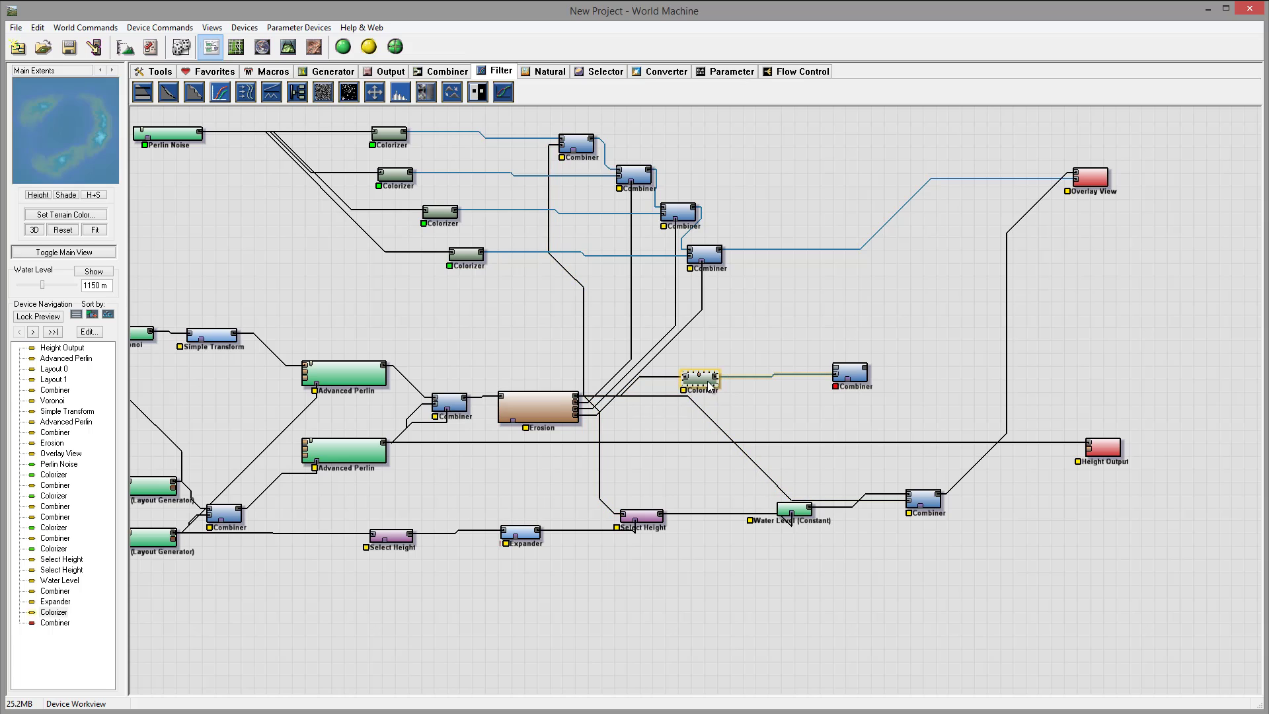
left_click_drag(717, 390, 732, 391)
left_click_drag(859, 376, 866, 385)
left_click(726, 383)
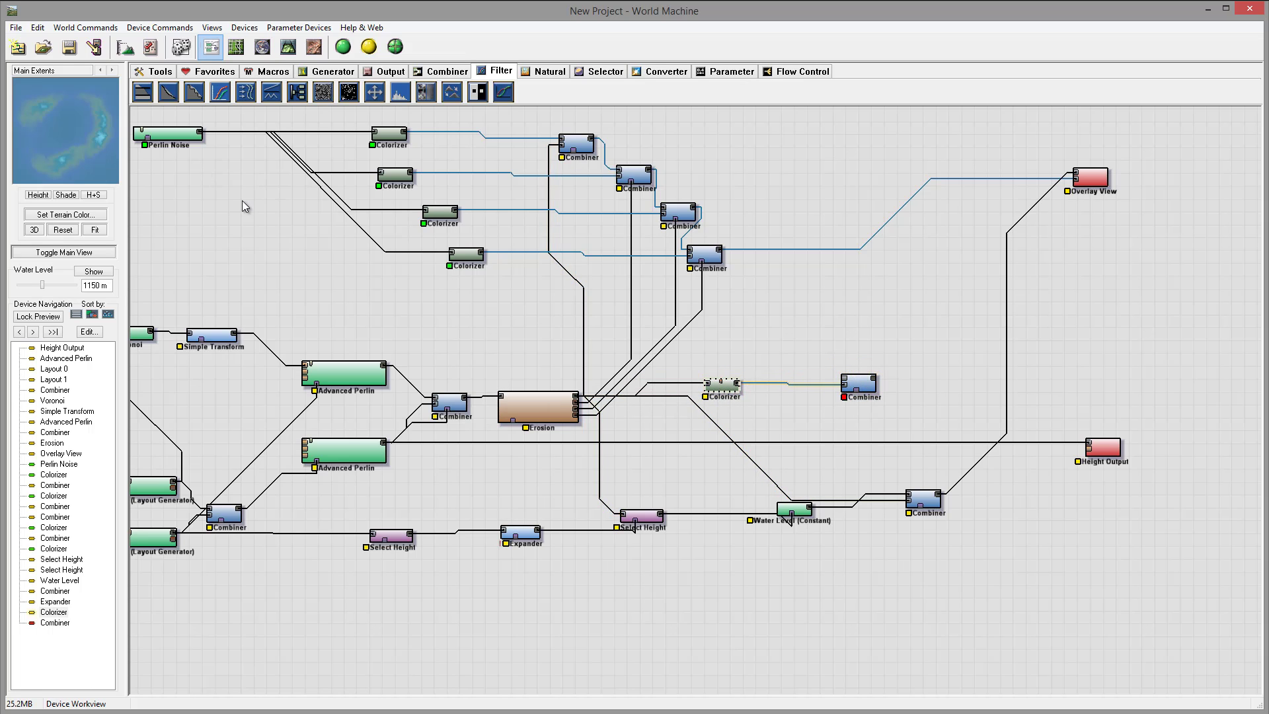
- Route the last colour Combiner through the new Combiner and connect its output to the Overlay View's colour input
left_click(720, 250)
left_click_drag(823, 369, 1076, 179)
left_click(876, 382)
left_click(1091, 177)
left_click_drag(859, 385, 851, 384)
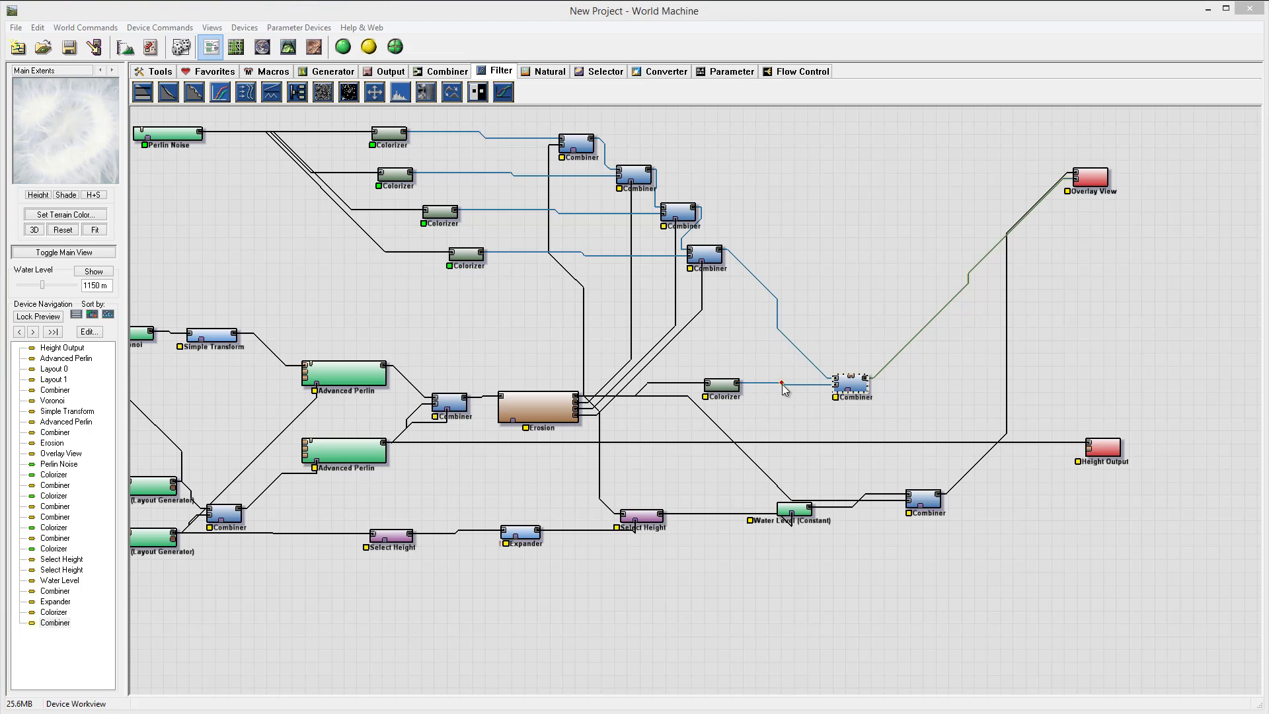
- Set the new Combiner's method to Min with a strength of 1.0 and preview the Overlay View
double_click(850, 386)
left_click(666, 366)
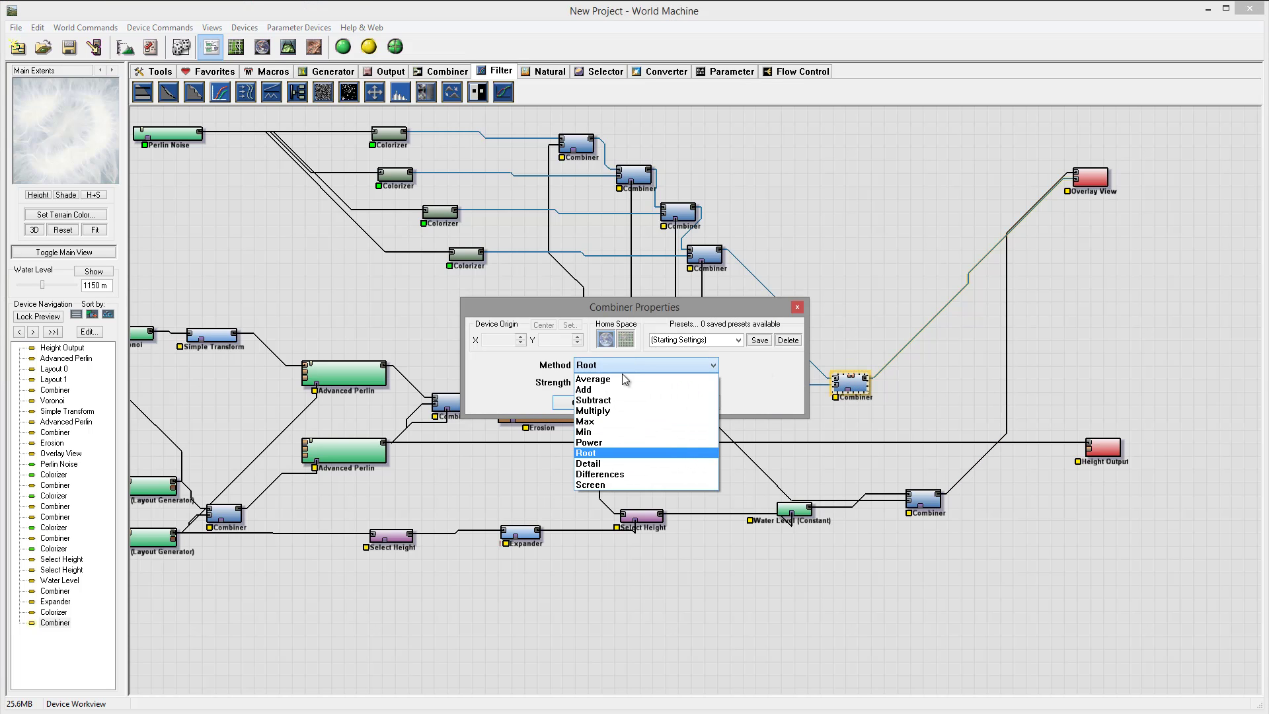
left_click(624, 431)
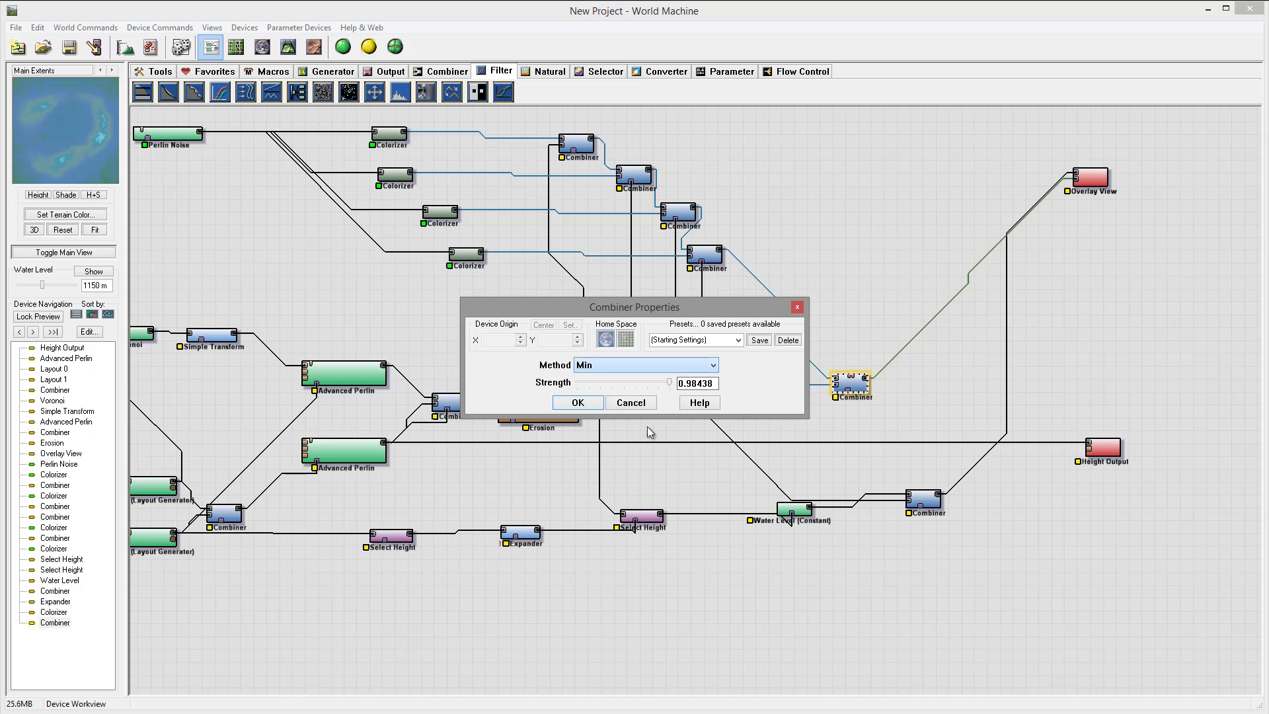
left_click(672, 384)
left_click_drag(672, 387, 708, 386)
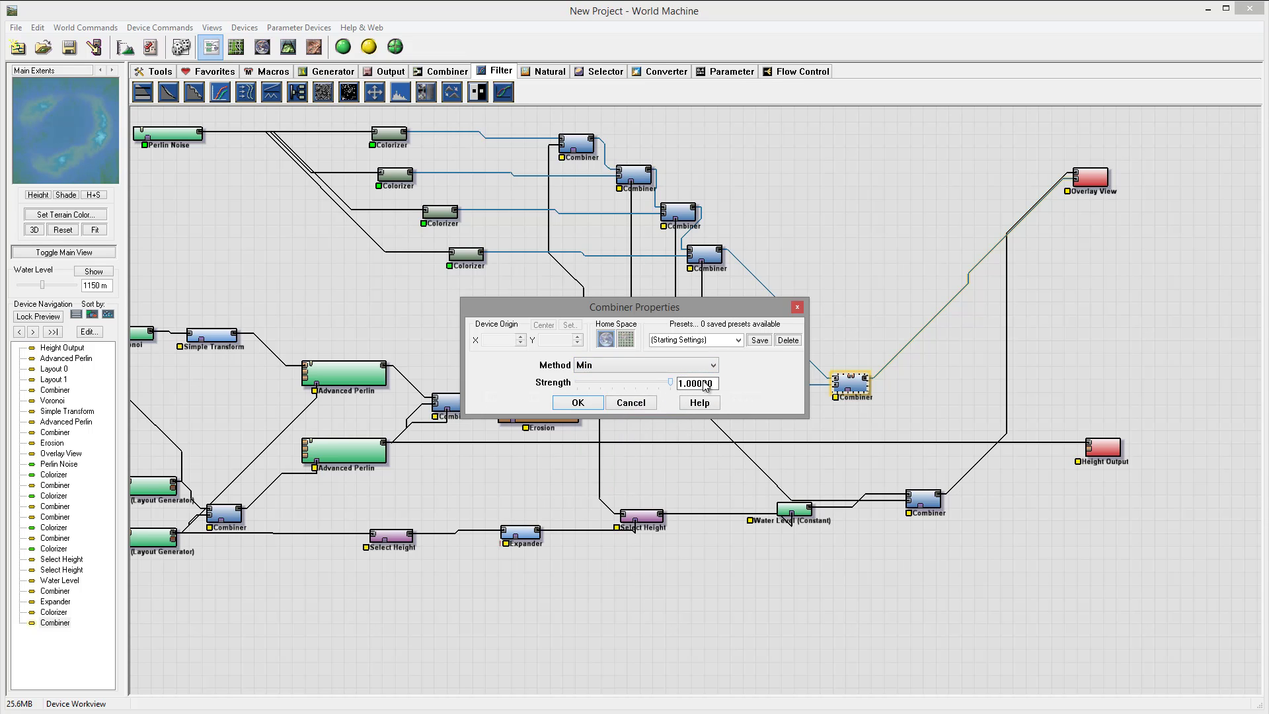
left_click(578, 402)
left_click(1095, 180)
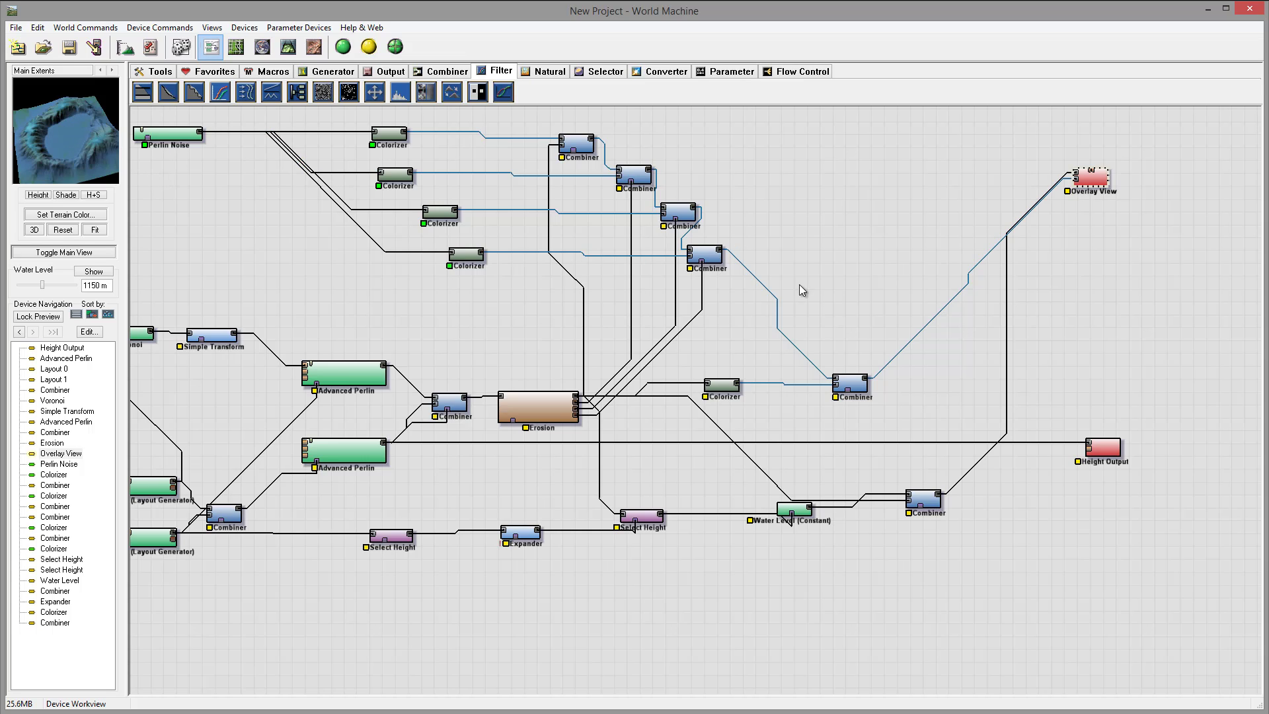
- Move the new Colorizer and Combiner slightly higher to straighten their wiring
left_click(852, 380)
left_click_drag(850, 389, 853, 372)
left_click_drag(722, 384, 731, 367)
left_click_drag(856, 365, 860, 357)
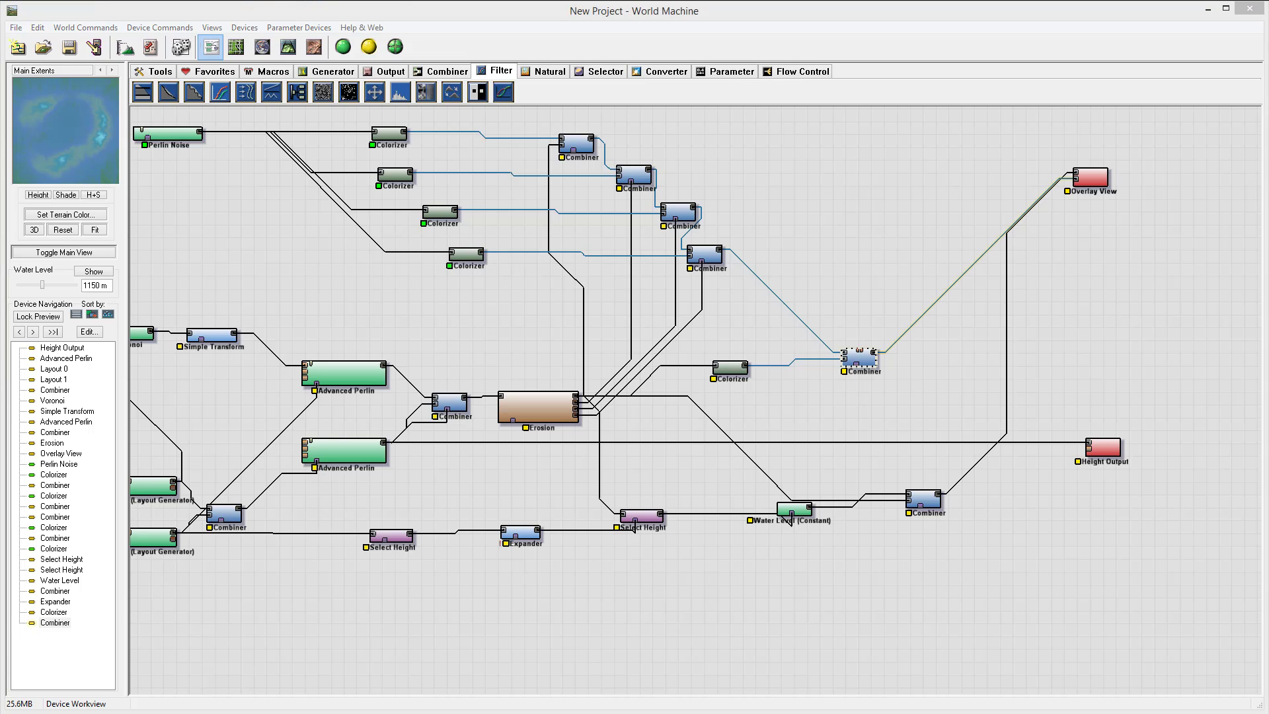
- Reposition the Select Height and Water Level devices in the lower chain to tidy their wiring
left_click_drag(642, 520, 662, 514)
left_click_drag(794, 509, 802, 523)
left_click(858, 361)
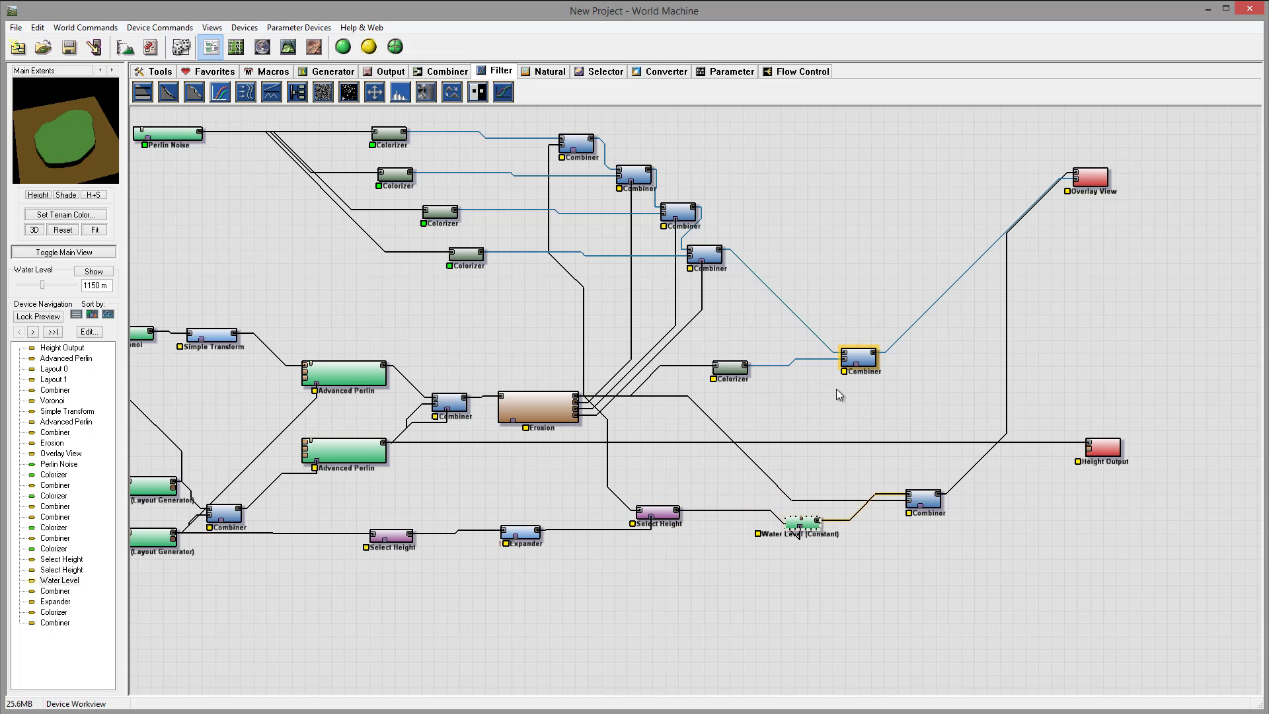
left_click_drag(653, 513, 655, 522)
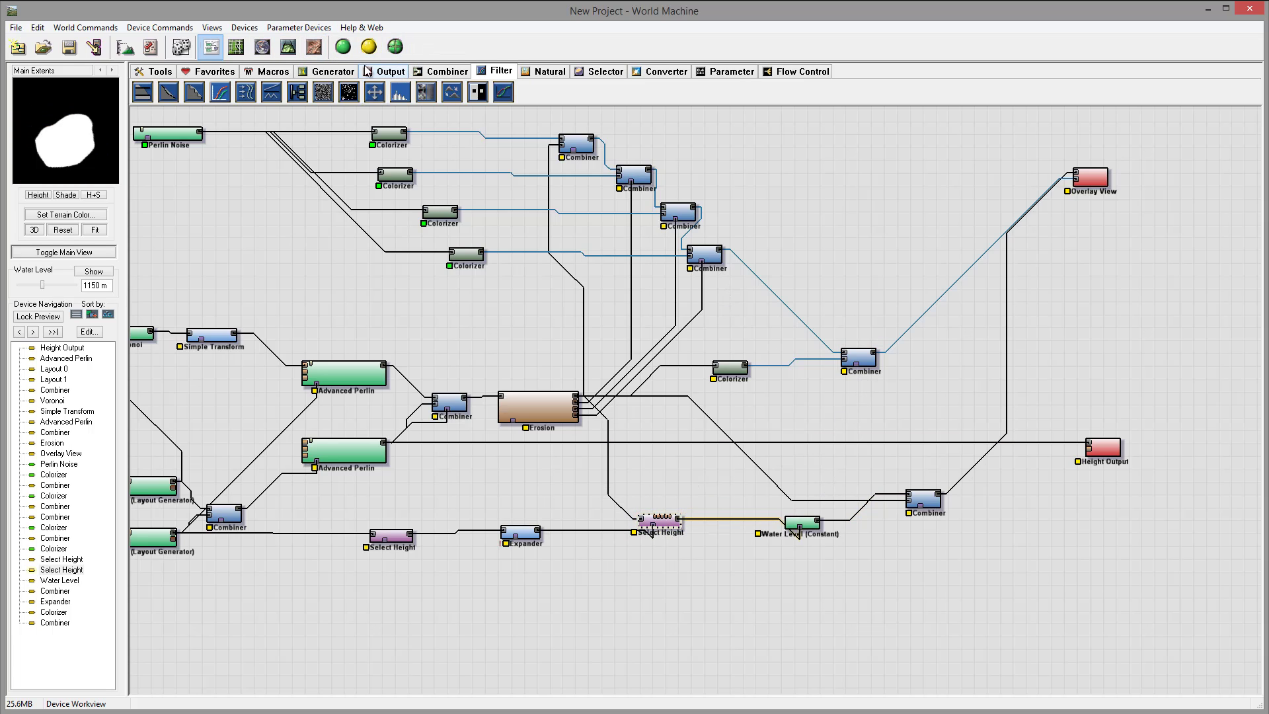
- Add a Constant generator below the new Colorizer and connect the lower chain's second Select Height output to its mask input
left_click(331, 71)
left_click_drag(220, 92, 828, 440)
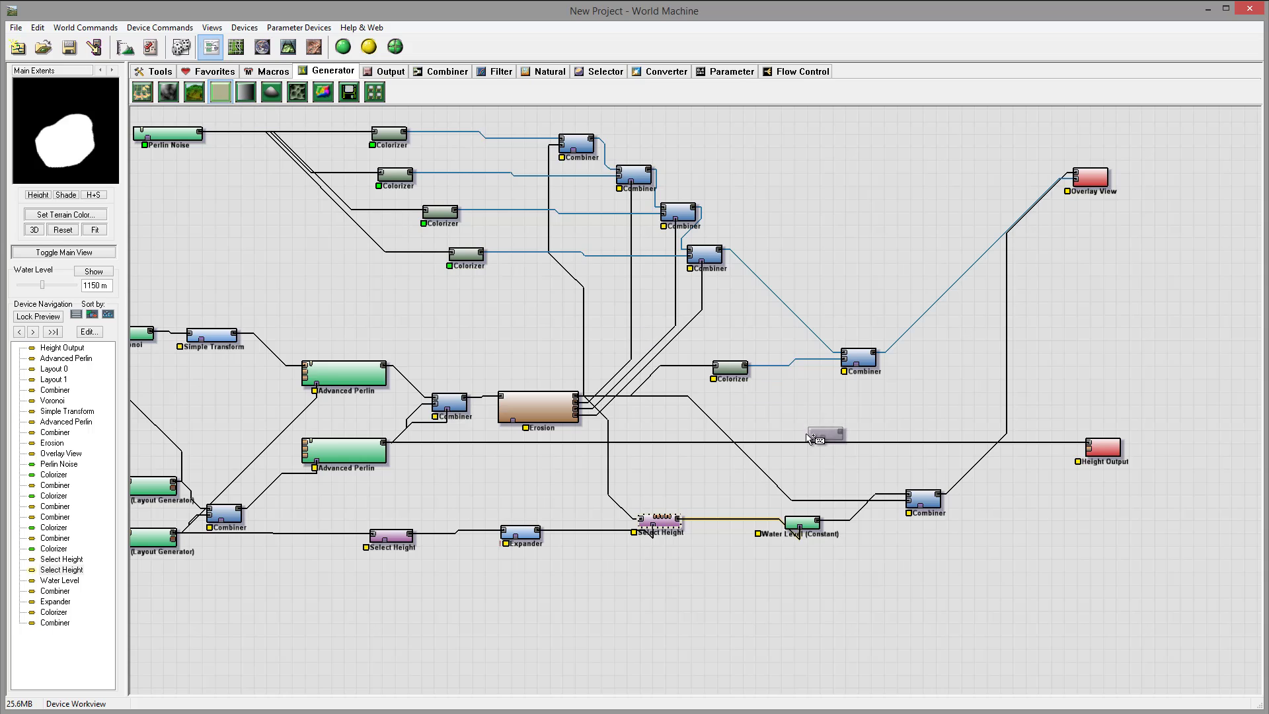
left_click(743, 420)
left_click(680, 520)
left_click_drag(681, 523, 757, 428)
left_click(753, 420)
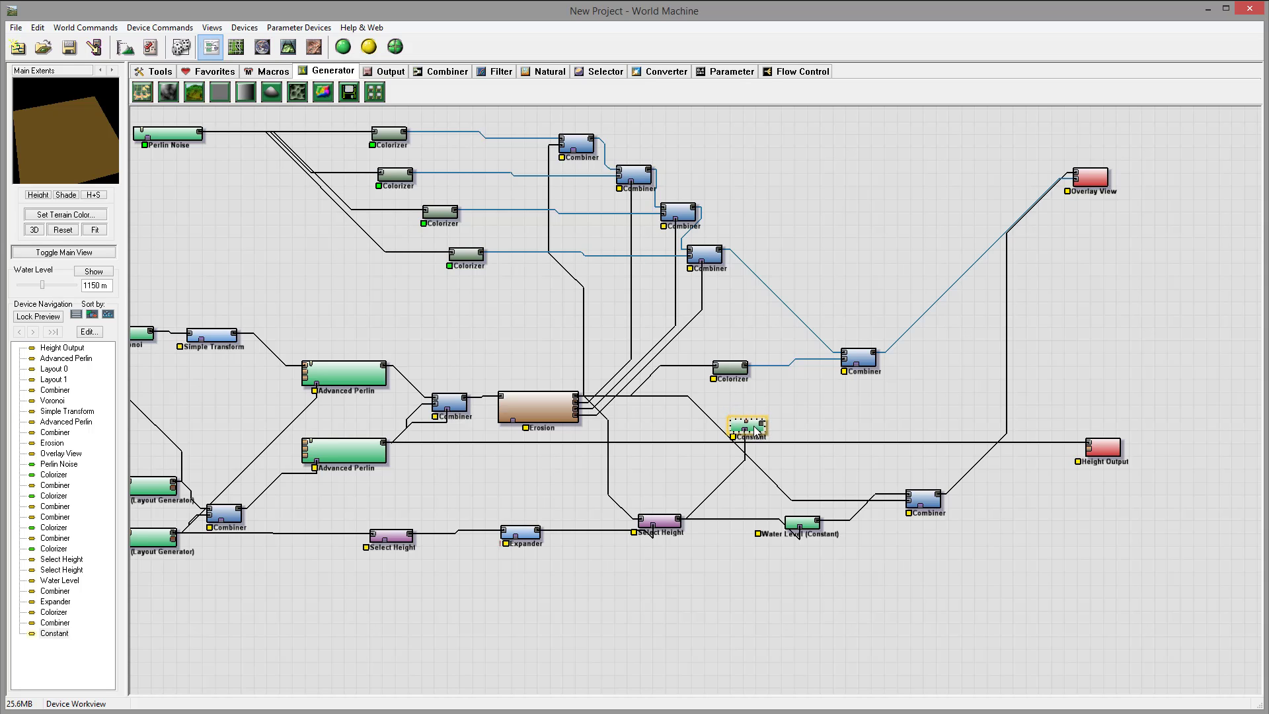
- Set the new Constant's height to 697.266 m
double_click(756, 432)
left_click_drag(581, 375, 607, 377)
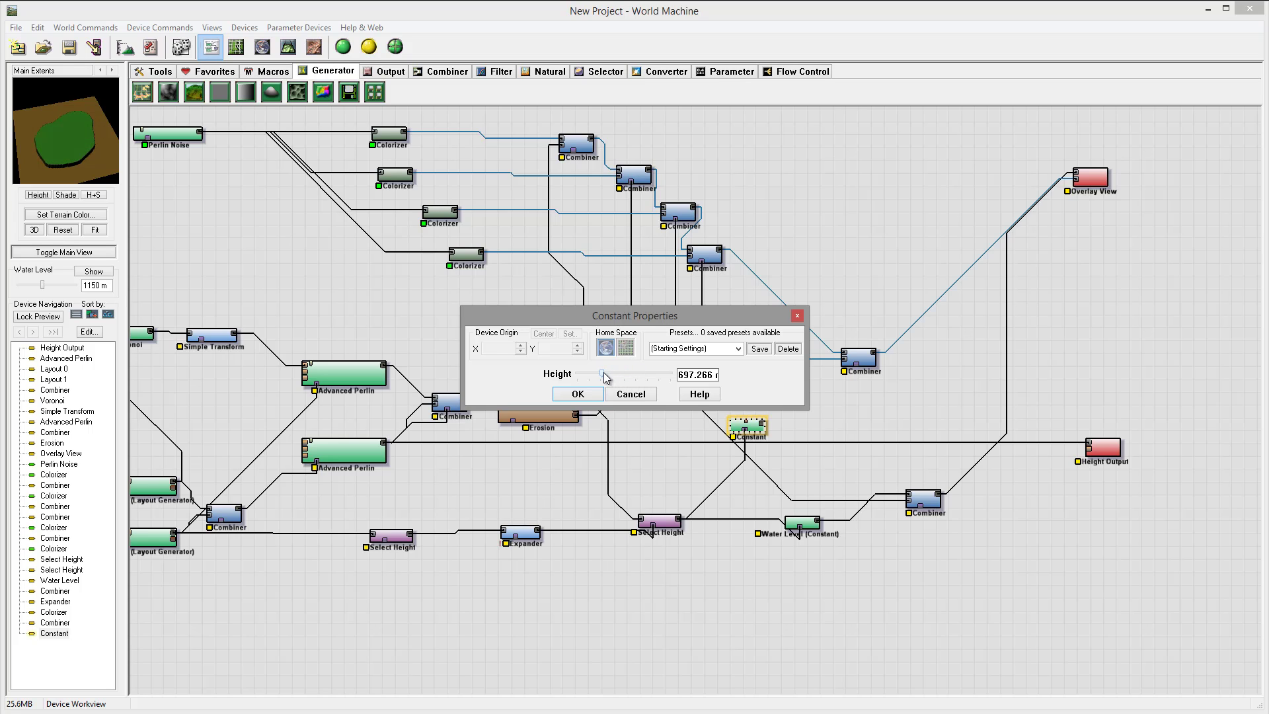
left_click(576, 394)
- Shift the Constant slightly and raise the newest colour Combiner to tidy the wiring around the water Colorizer
left_click_drag(756, 431, 752, 438)
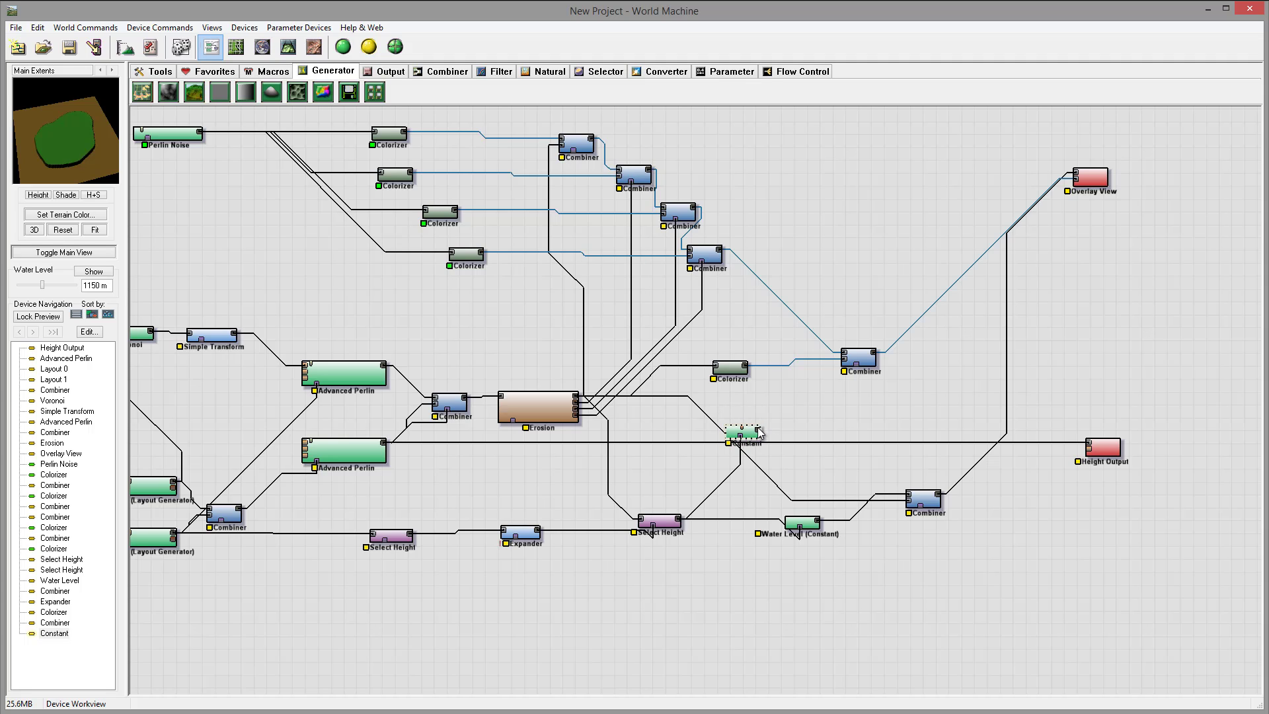
left_click_drag(858, 357, 858, 343)
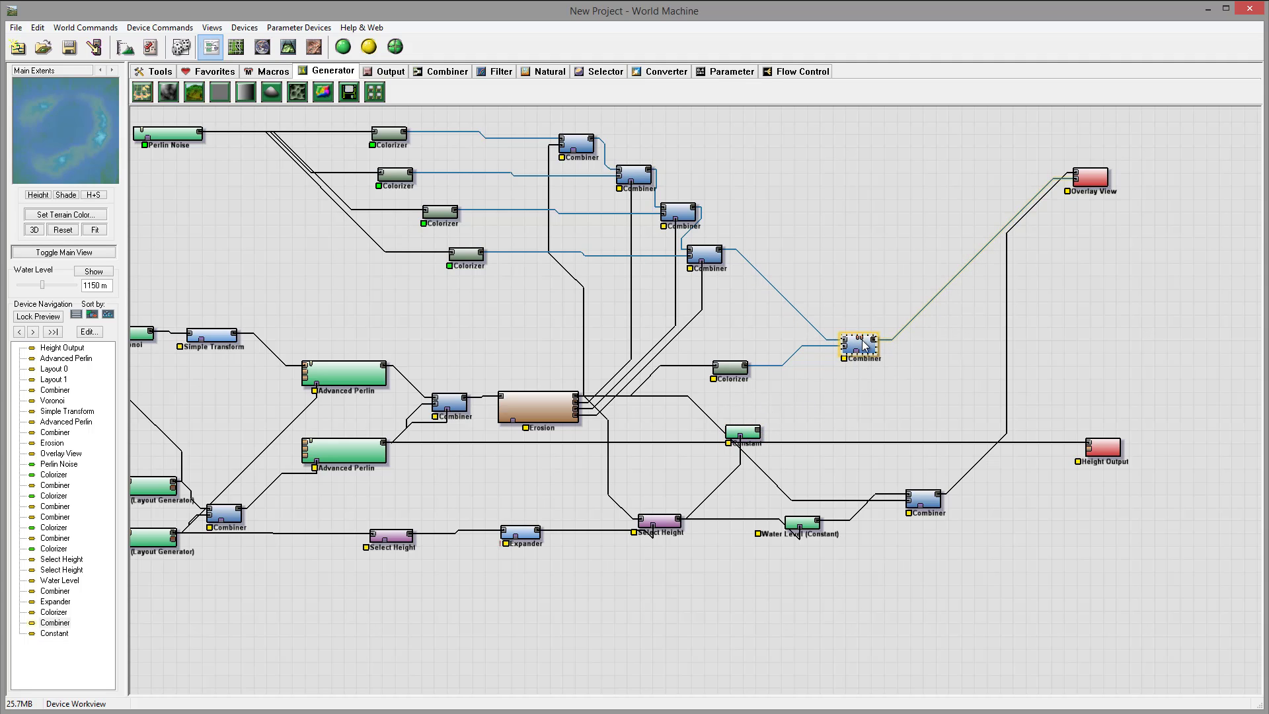
left_click_drag(740, 434, 725, 429)
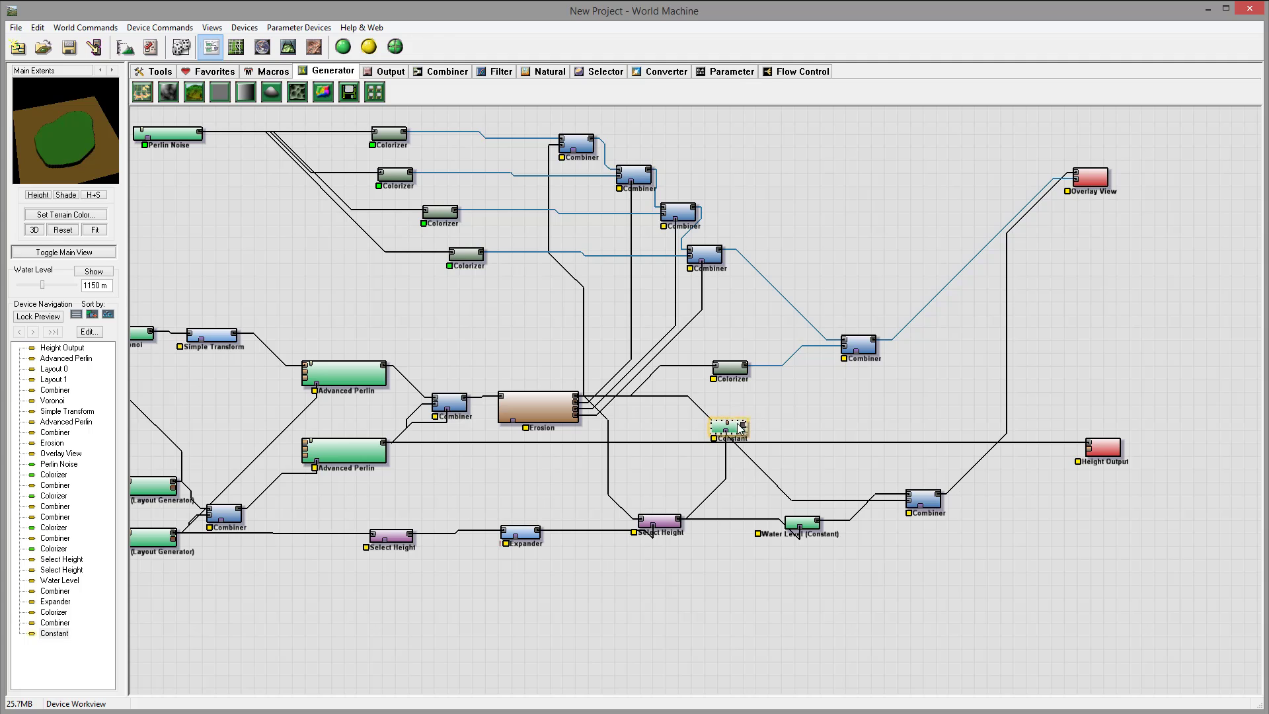
- Duplicate the newest colour Combiner and place the copy below it, beside the Constant
left_click(861, 354)
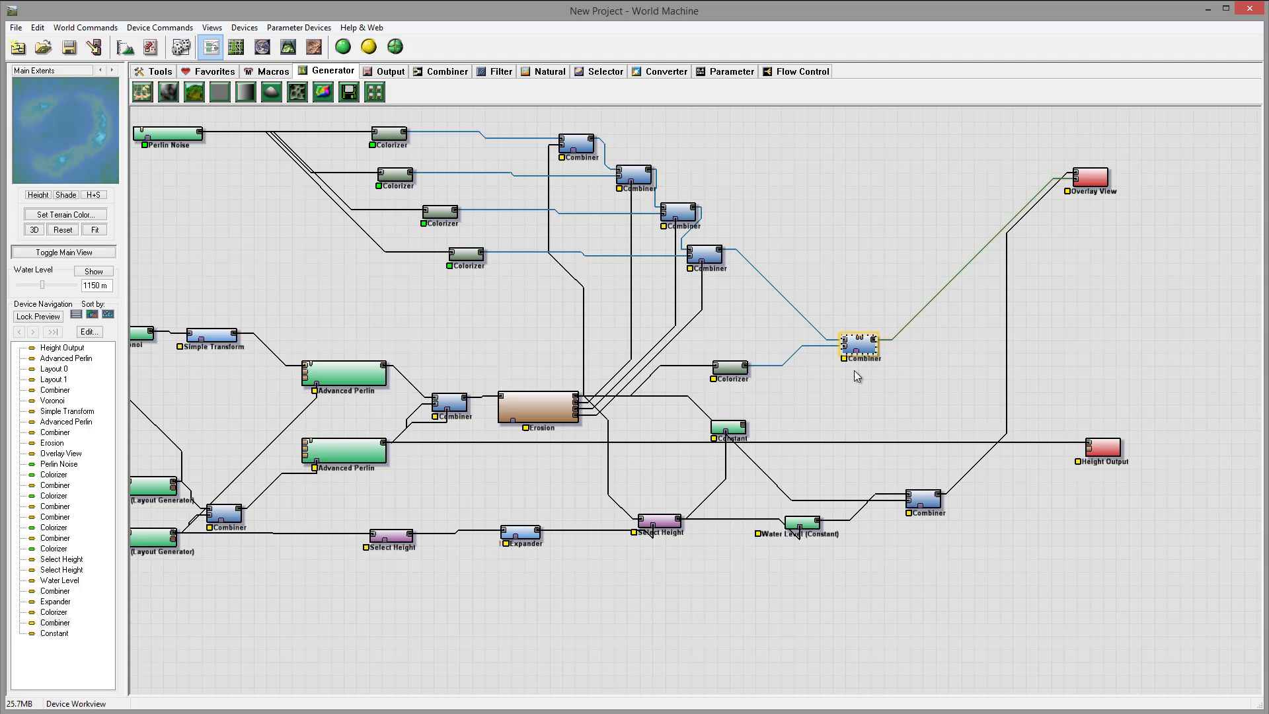
key("ctrl+c")
key("ctrl+v")
left_click_drag(873, 351, 835, 407)
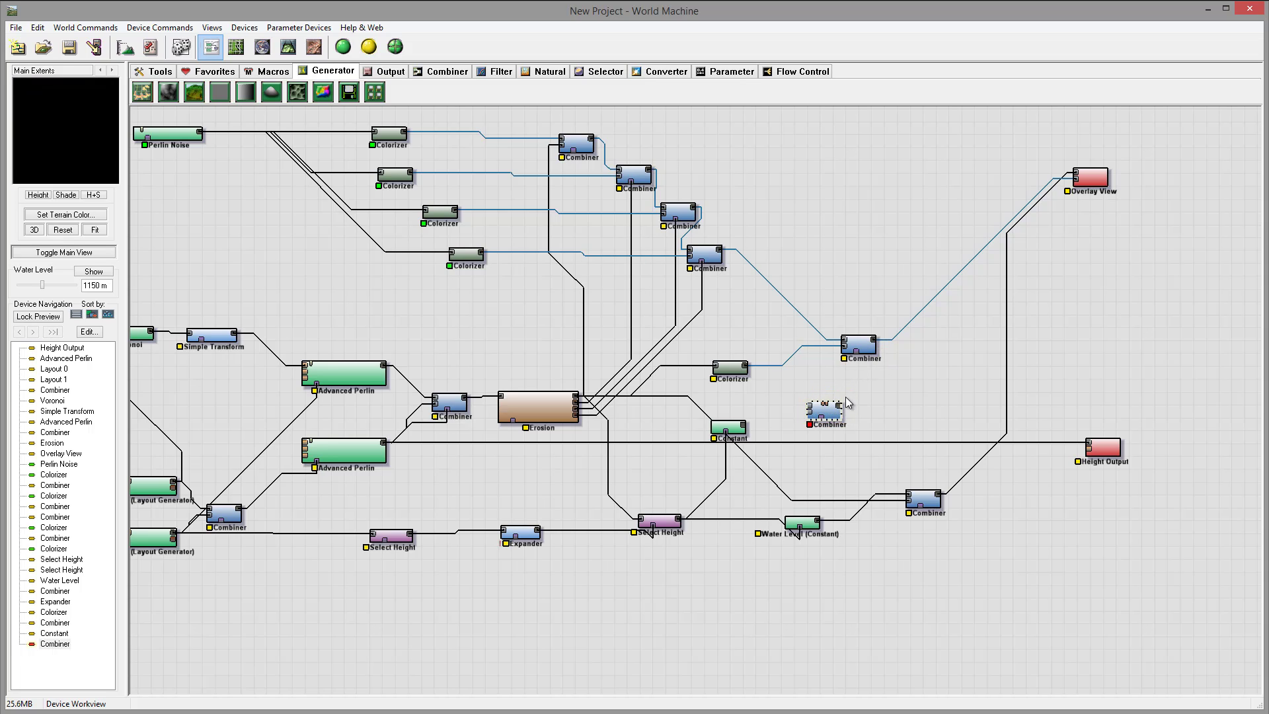
- Connect the Erosion primary output and the Constant output to the duplicated Combiner's two inputs, and move it closer to the Constant
left_click(577, 401)
left_click_drag(691, 410, 809, 411)
left_click(743, 426)
left_click(810, 406)
left_click_drag(825, 409, 810, 414)
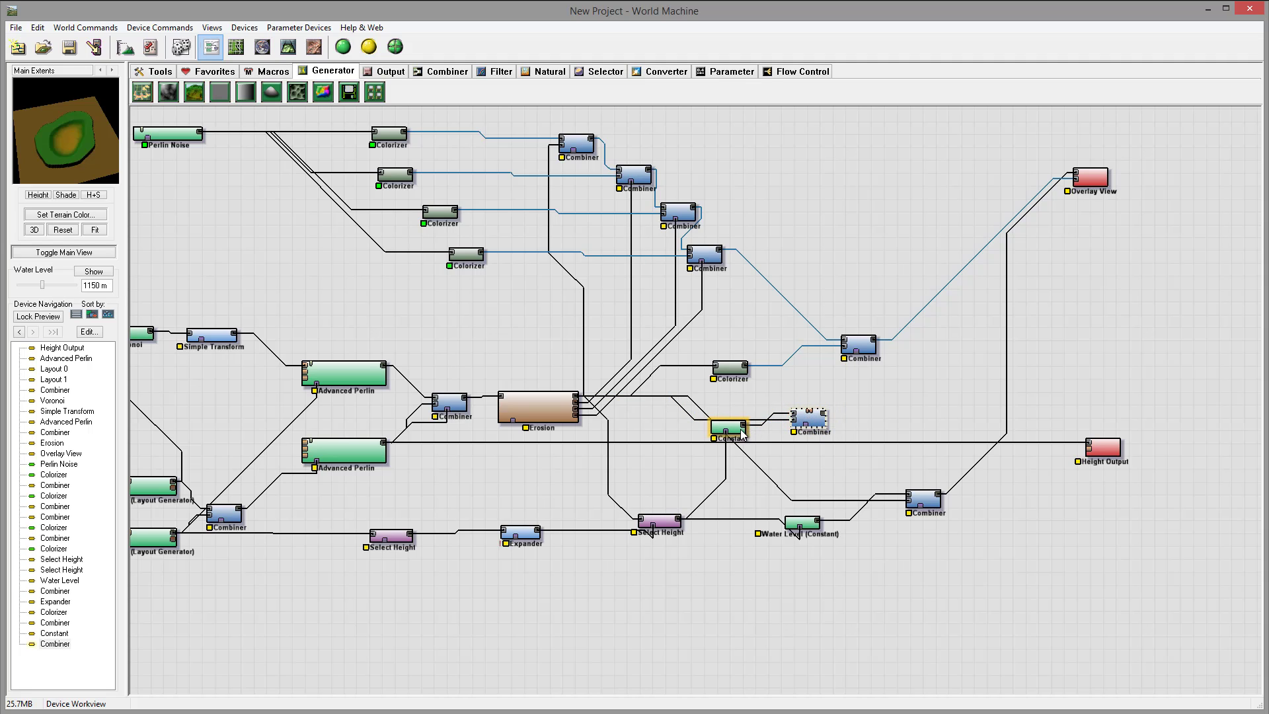
- Set the duplicated Combiner's method to Differences with a strength of 0.64063
double_click(816, 423)
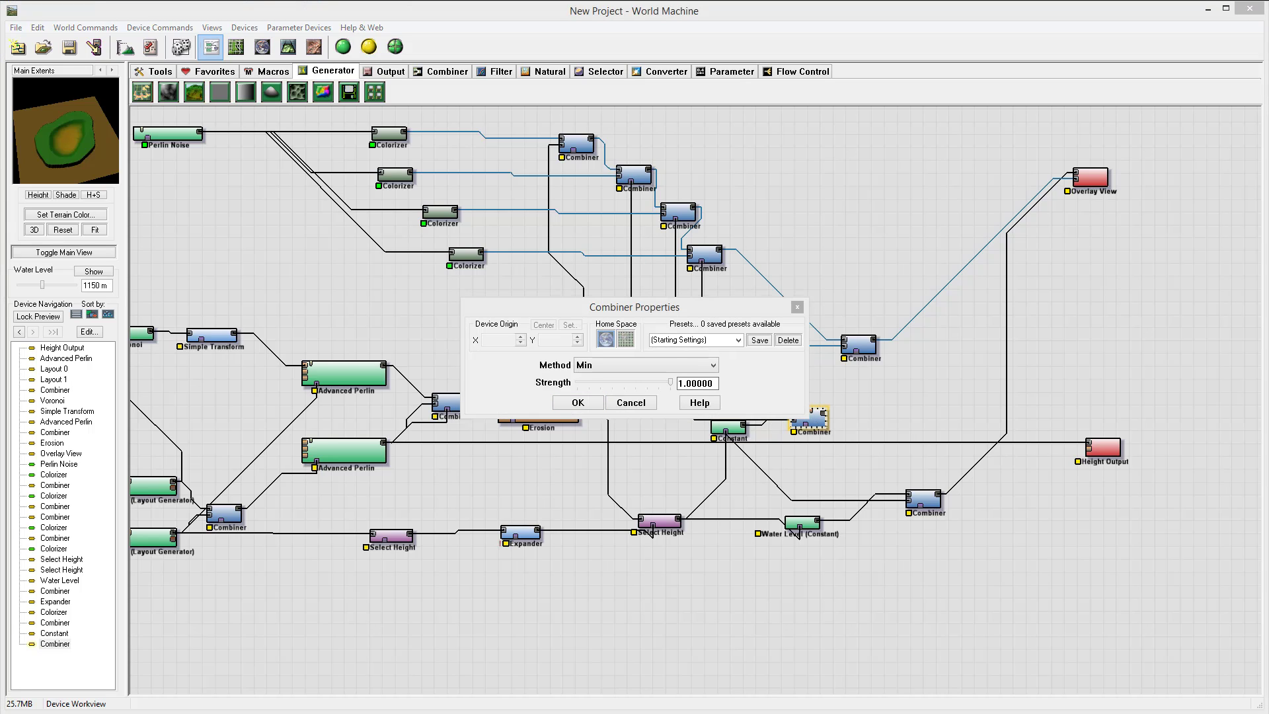
left_click(665, 366)
left_click(652, 476)
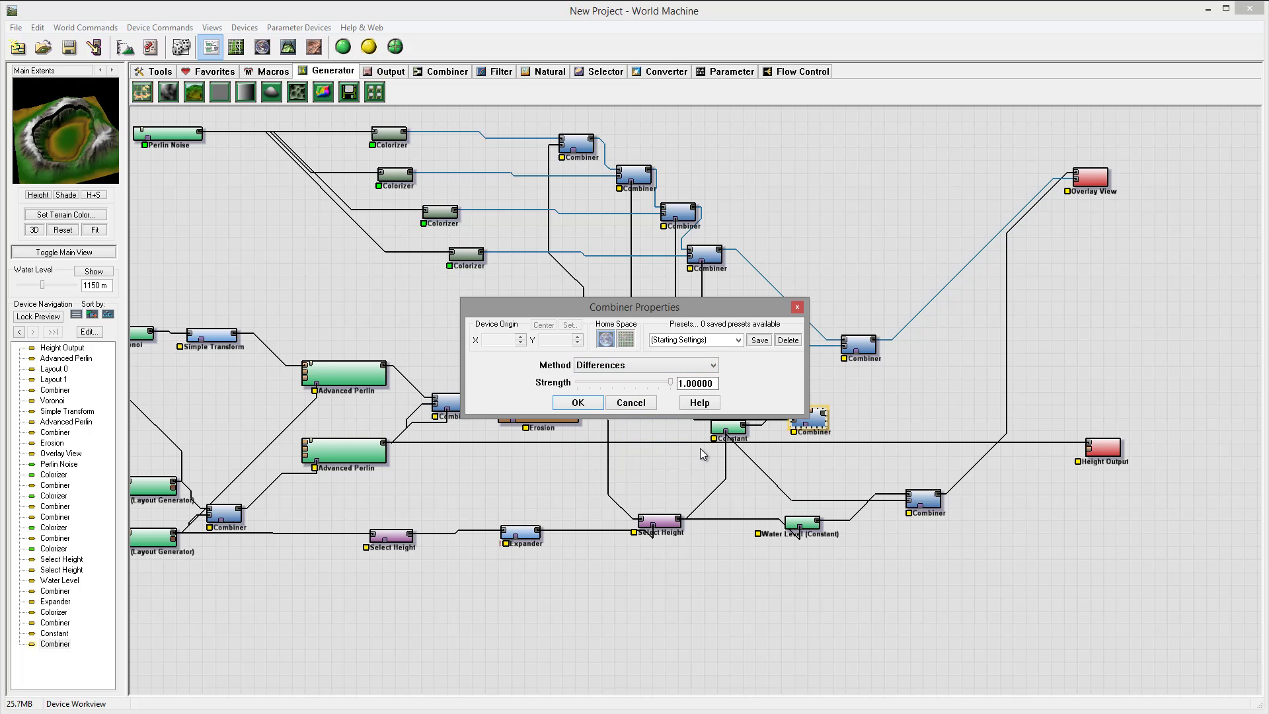
left_click_drag(671, 386, 635, 382)
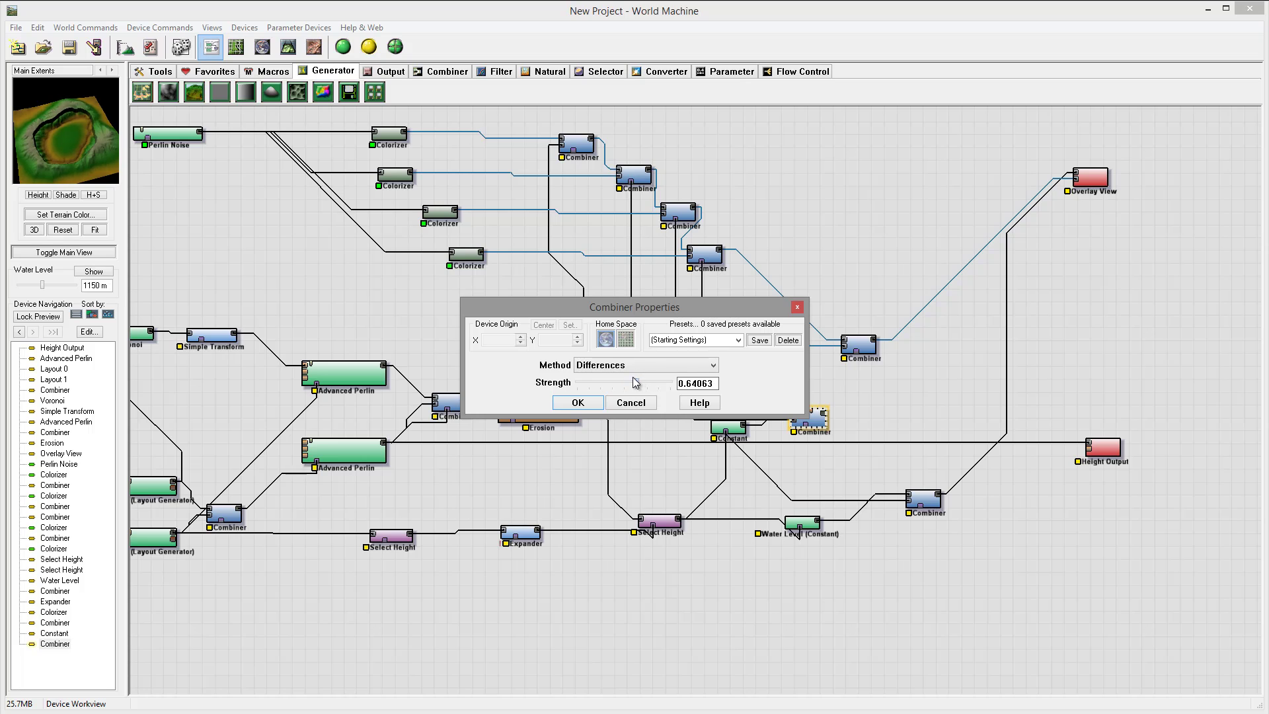
left_click(570, 405)
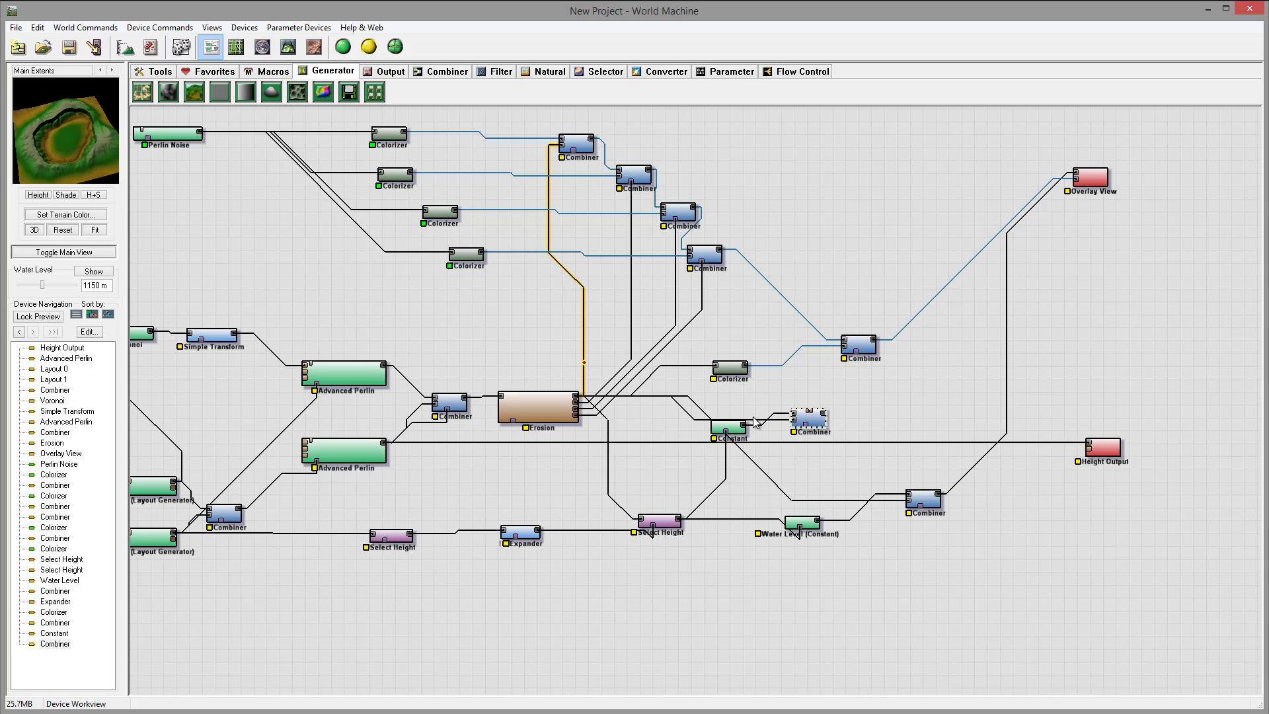
- Move the Constant slightly lower, connect its output to the Differences Combiner's mask input, and preview that Combiner
left_click_drag(732, 435, 723, 444)
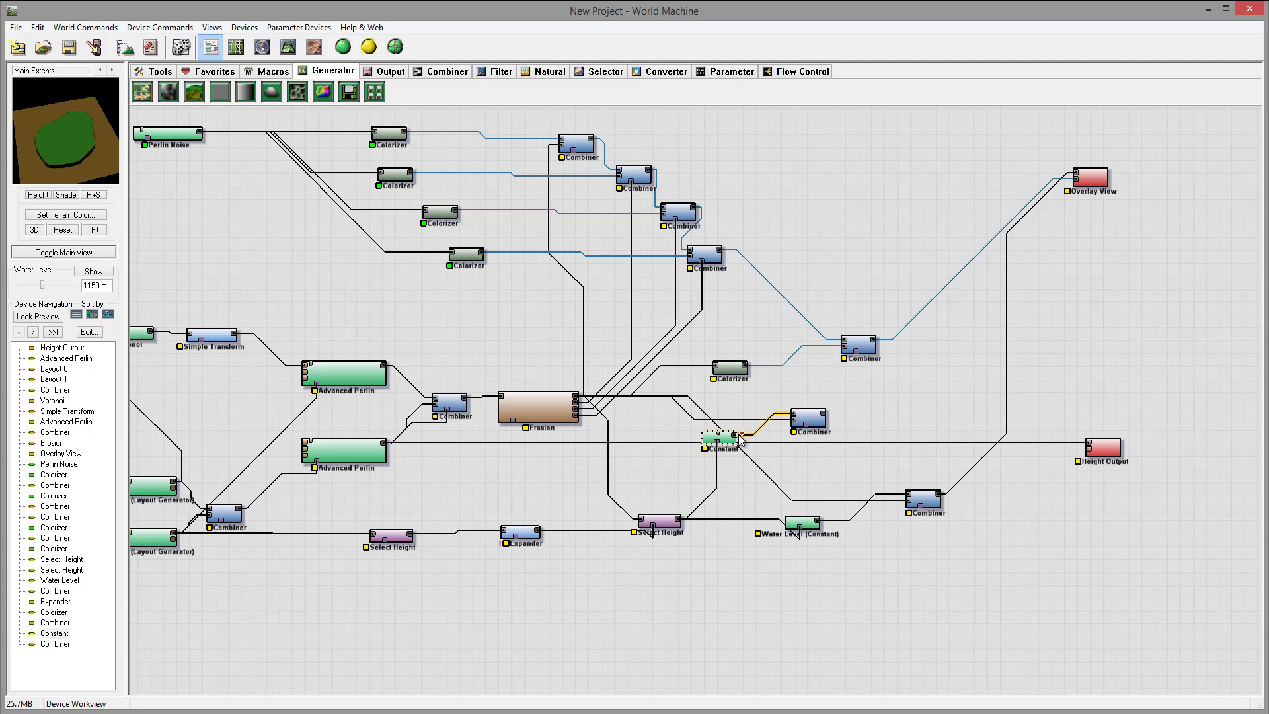
left_click(735, 436)
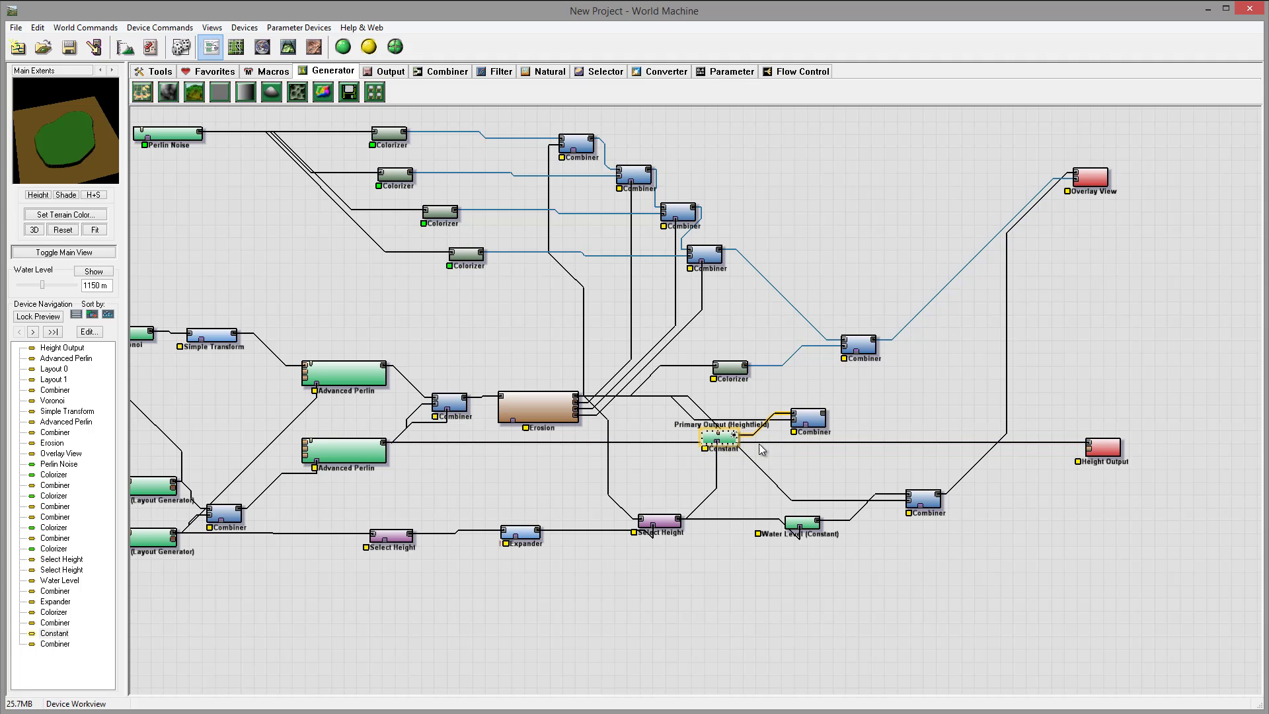
left_click(806, 427)
left_click(814, 421)
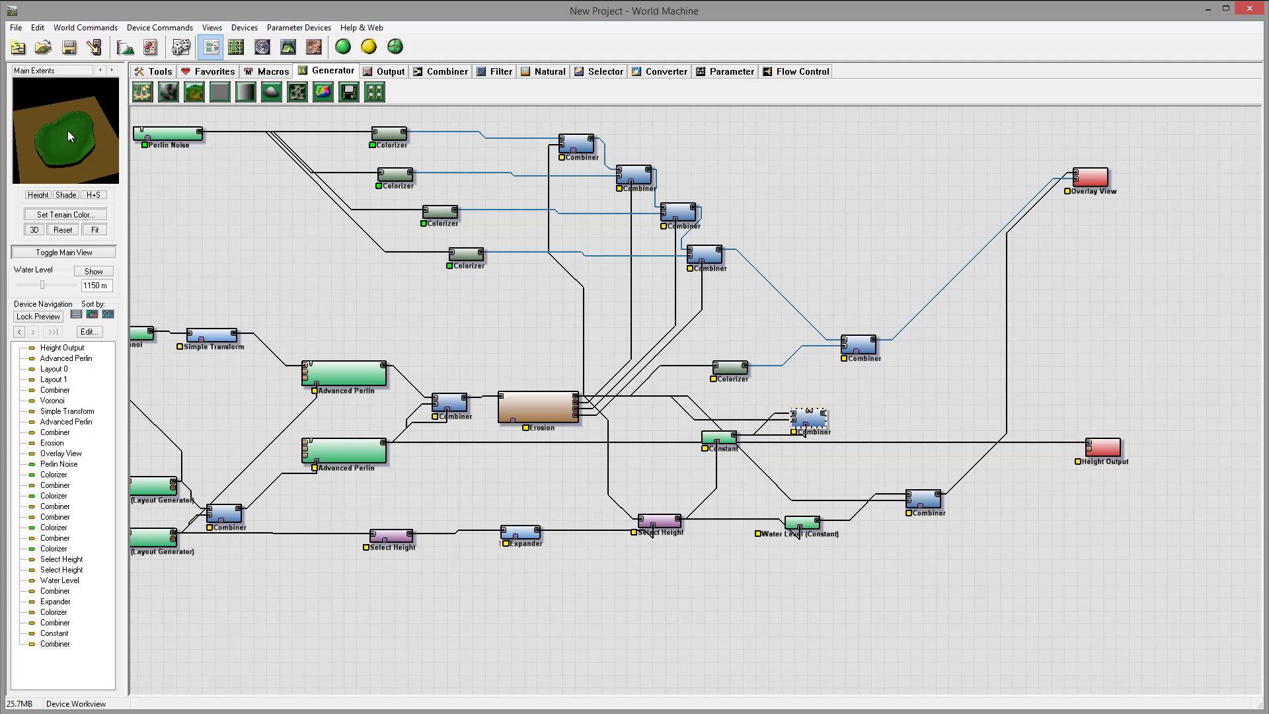
- Fine-tune the strength of the Differences Combiner beside the Constant
double_click(808, 419)
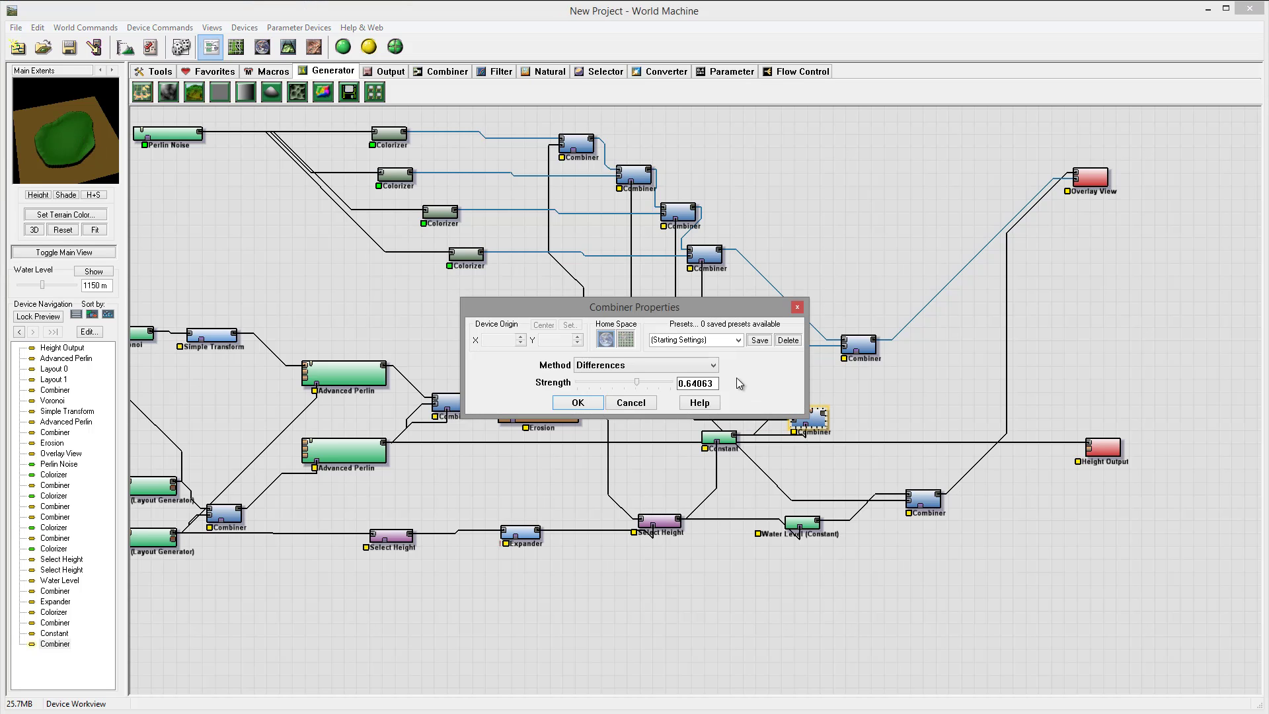
mouse_move(645, 390)
left_mouse_down()
mouse_move(691, 385)
mouse_move(606, 376)
mouse_move(651, 383)
mouse_move(629, 383)
left_mouse_up()
mouse_move(630, 381)
left_mouse_down()
mouse_move(674, 387)
mouse_move(598, 377)
mouse_move(639, 387)
left_mouse_up()
mouse_move(646, 385)
left_mouse_down()
mouse_move(675, 386)
mouse_move(634, 385)
mouse_move(681, 397)
mouse_move(628, 391)
mouse_move(675, 397)
mouse_move(645, 393)
mouse_move(656, 396)
left_mouse_up()
left_click_drag(649, 387, 647, 387)
left_click(578, 403)
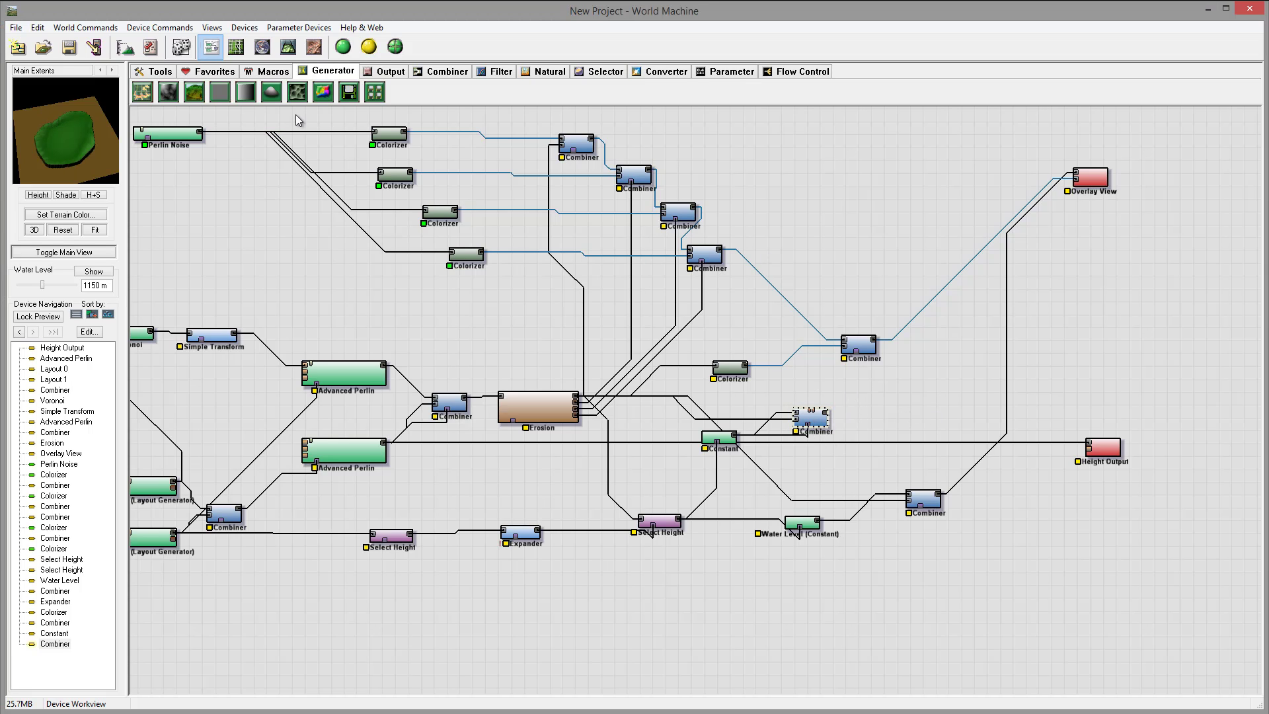
- Add a Blur filter after the Differences Combiner and connect the Combiner's output to it
left_click(499, 71)
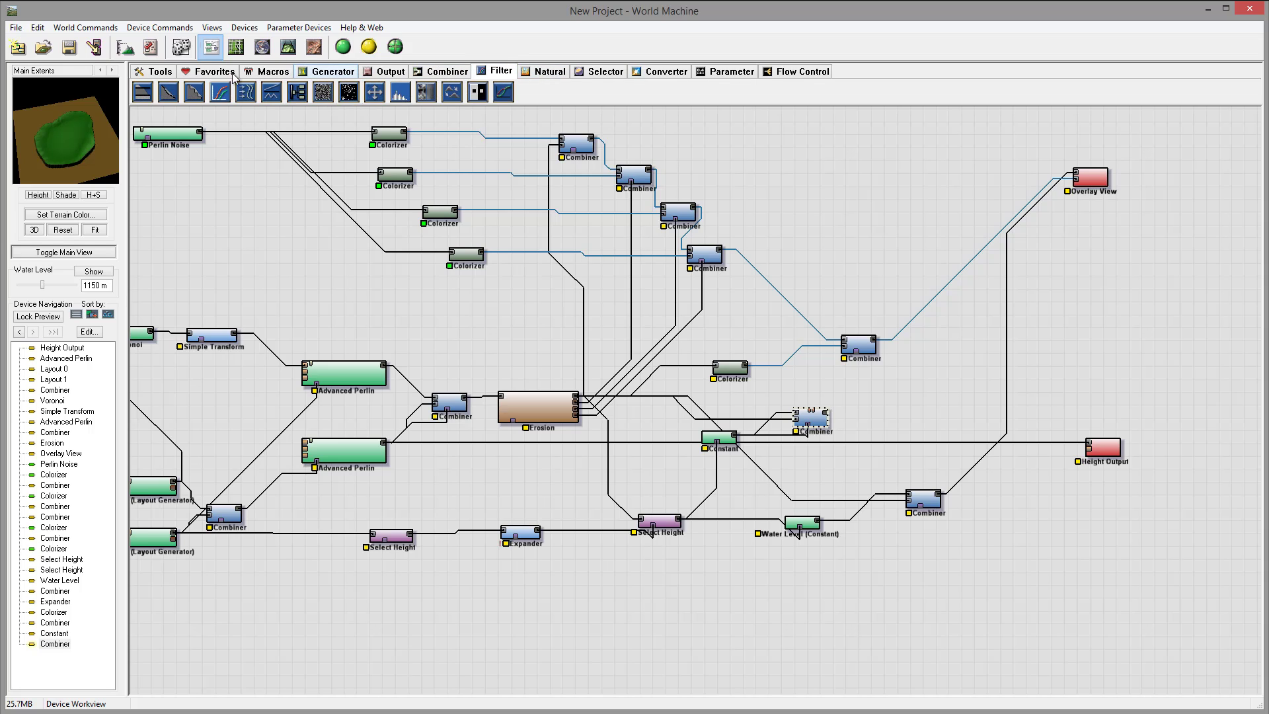
left_click(427, 93)
left_click(841, 400)
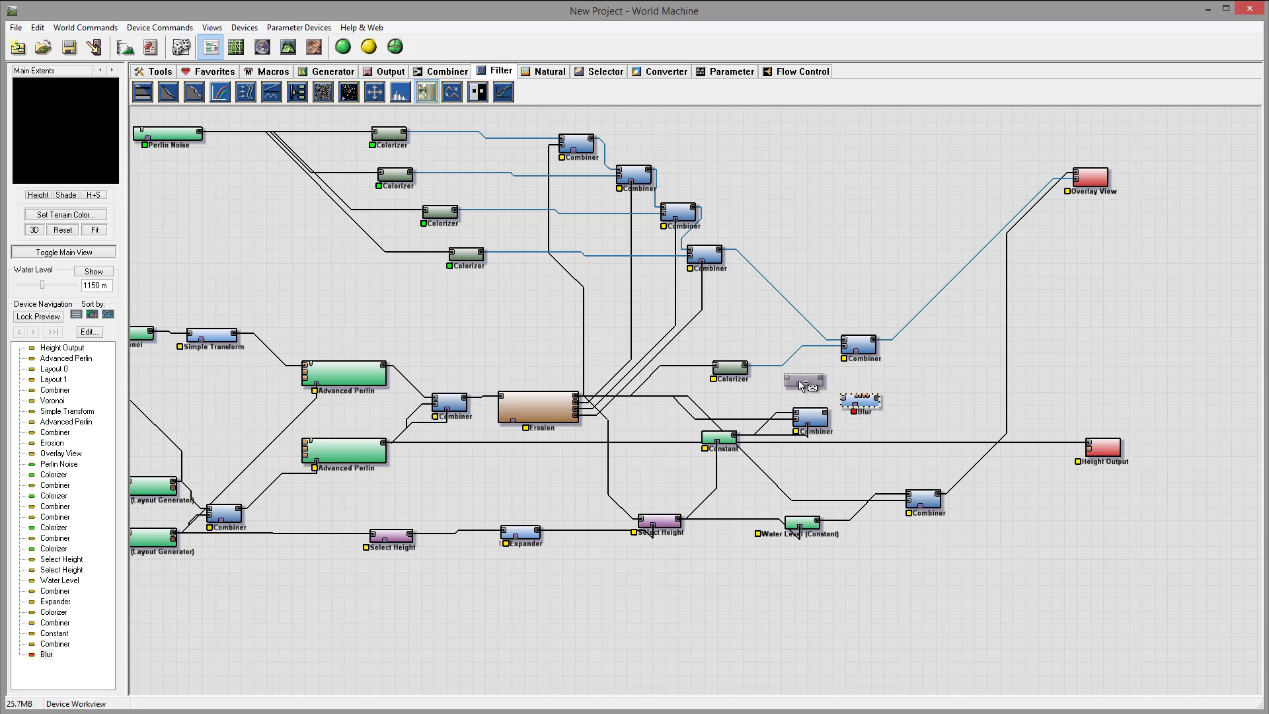
left_click_drag(827, 412, 858, 417)
- Raise the Blur filter's radius slightly, keeping the Gaussian blur type
double_click(881, 420)
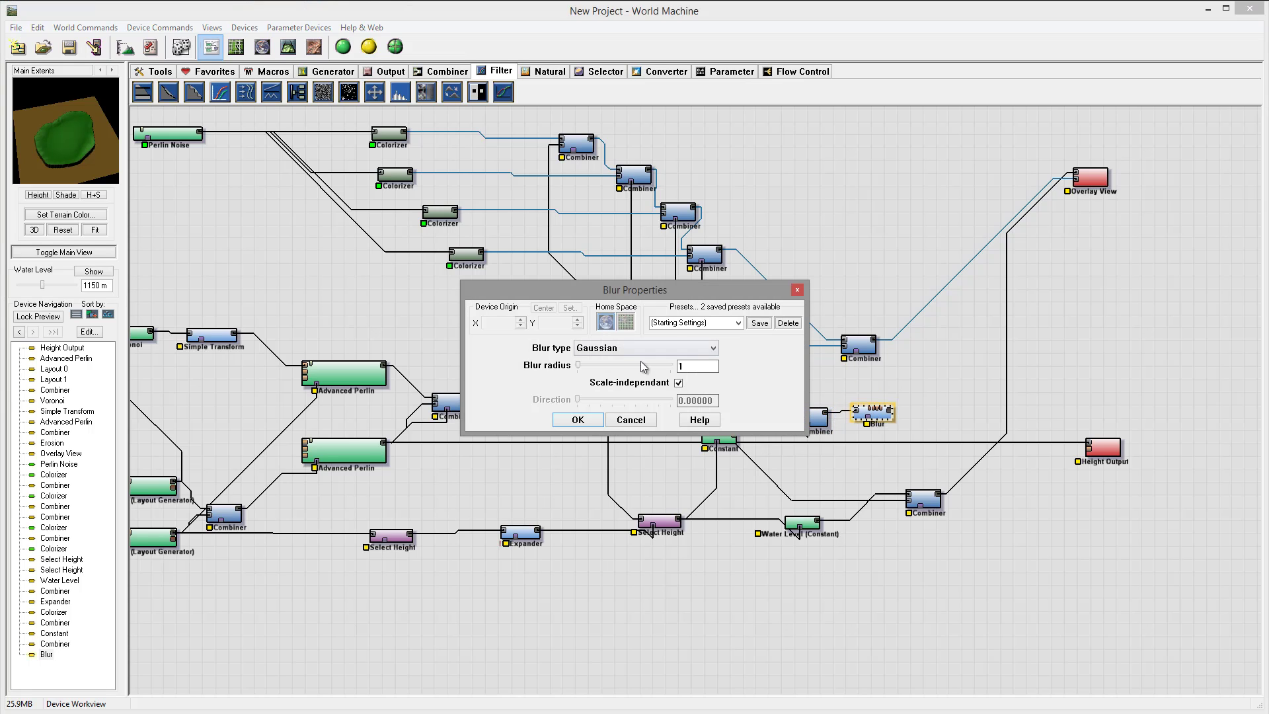
left_click_drag(589, 372, 592, 371)
left_click(578, 419)
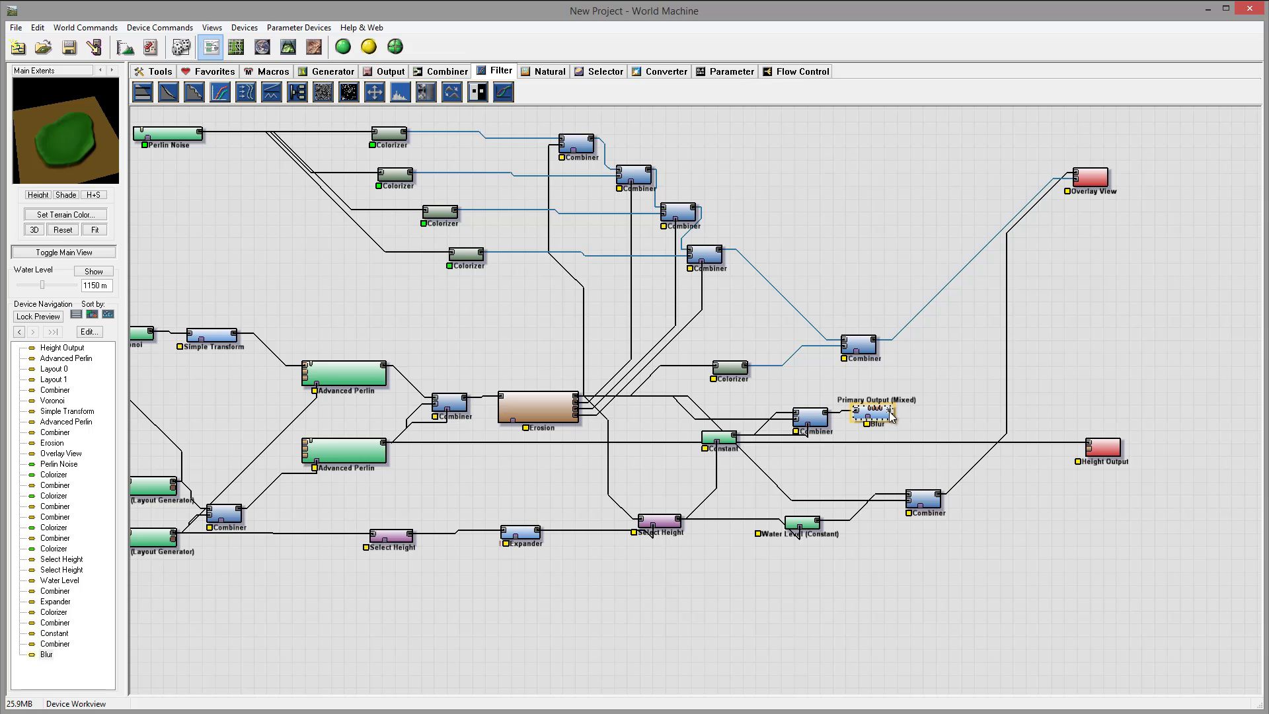
- Connect the Blur output to the last colour Combiner's mask input and lock the preview on that Combiner
left_click_drag(891, 409, 892, 347)
left_click_drag(873, 414, 879, 419)
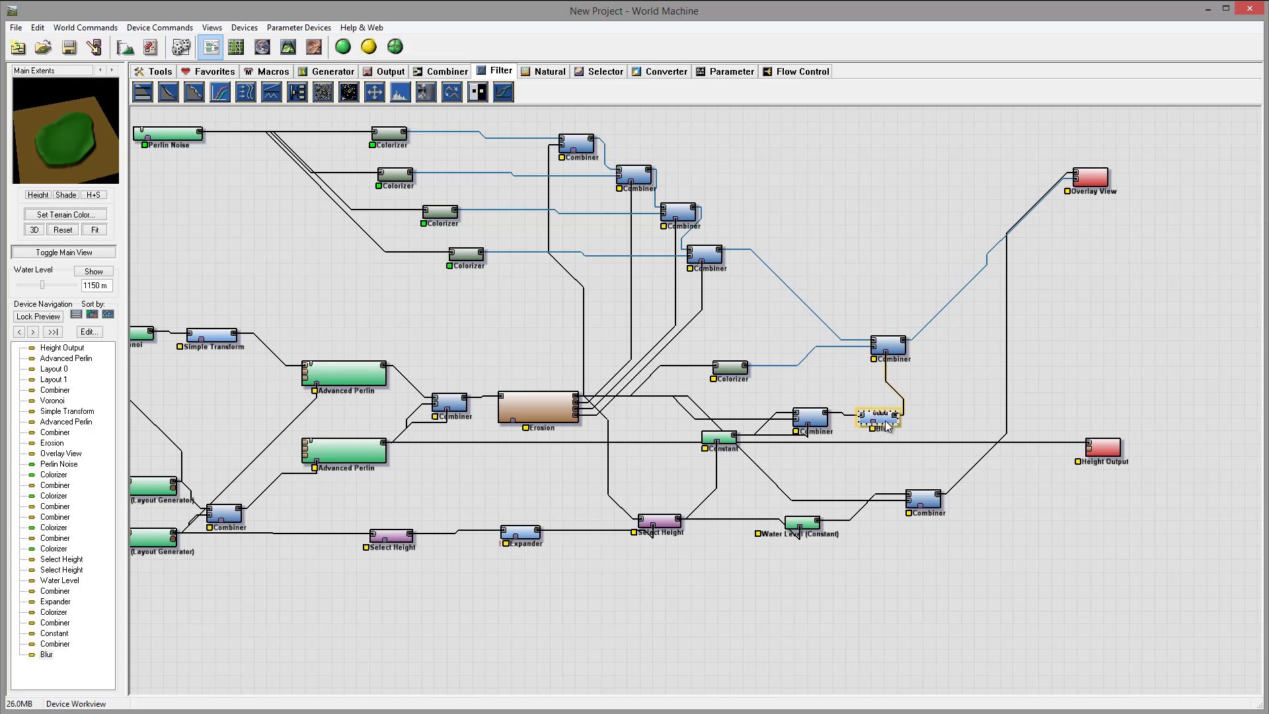
left_click(888, 344)
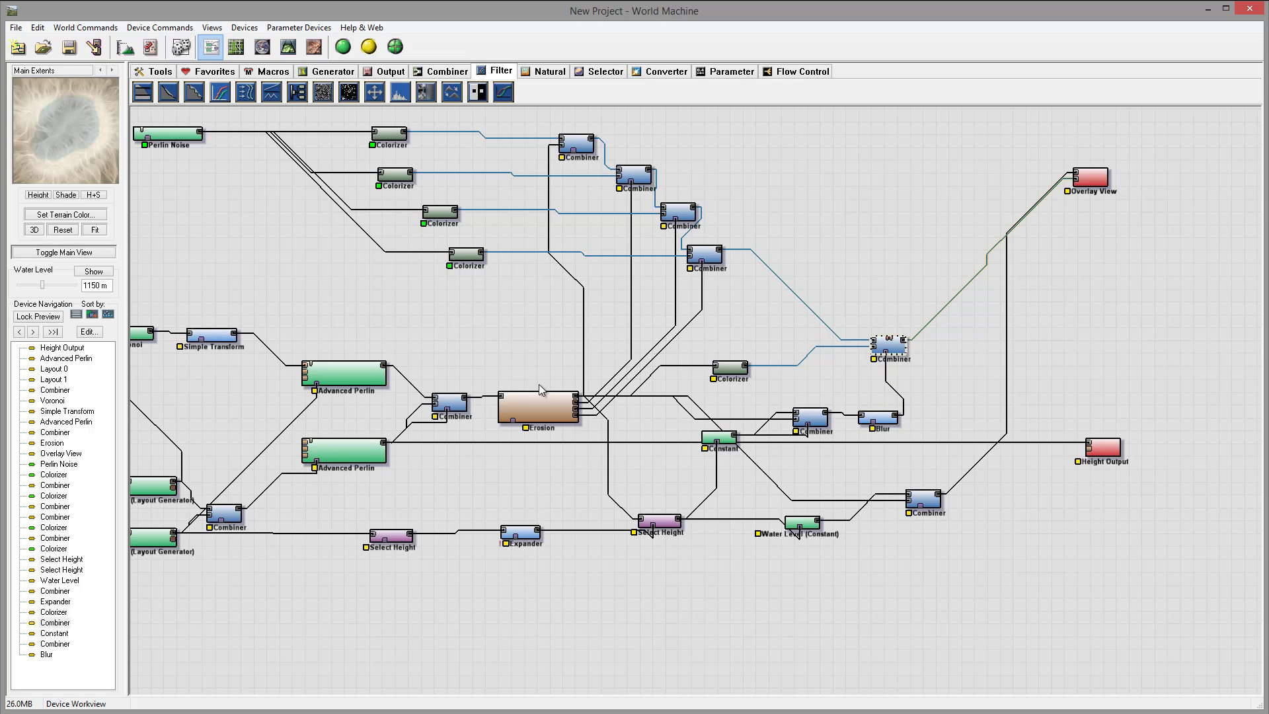
right_click(891, 345)
left_click(939, 365)
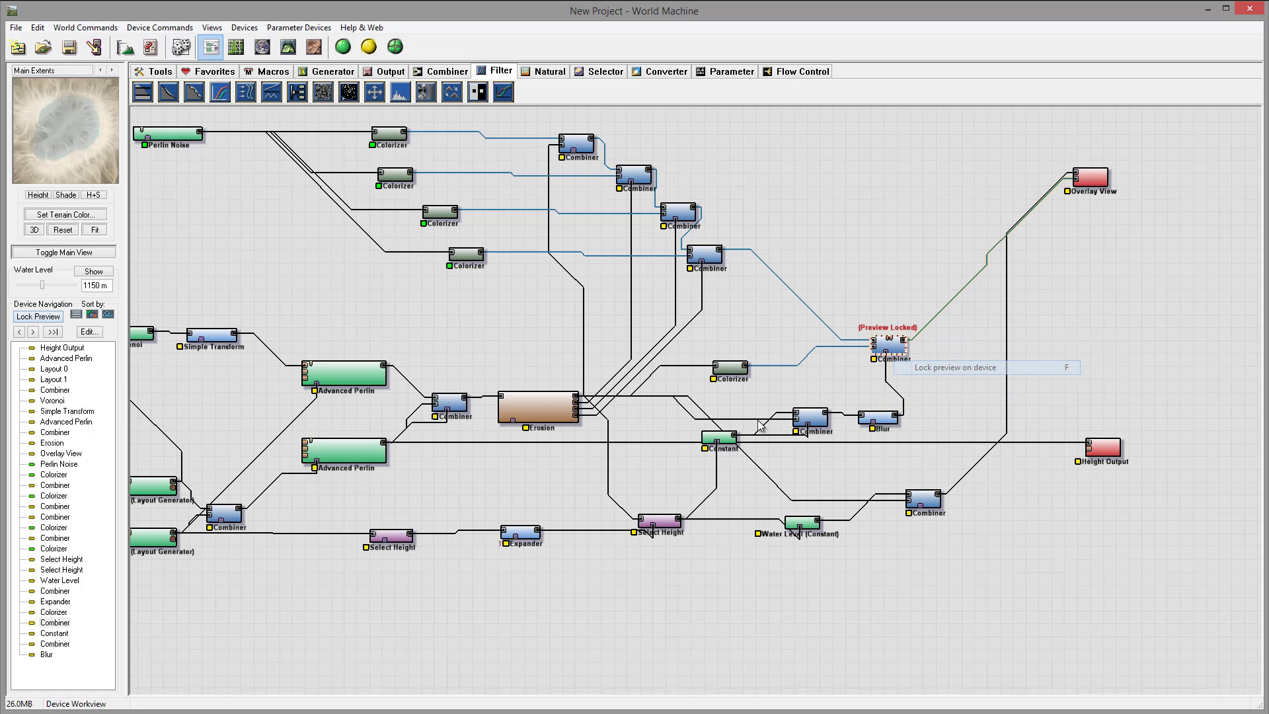
- Raise the height of the Constant feeding the Differences Combiner to slightly above 2337.89 m
double_click(719, 439)
left_click(656, 377)
mouse_move(656, 376)
left_mouse_down()
mouse_move(682, 372)
mouse_move(576, 371)
mouse_move(680, 372)
mouse_move(665, 375)
left_mouse_up()
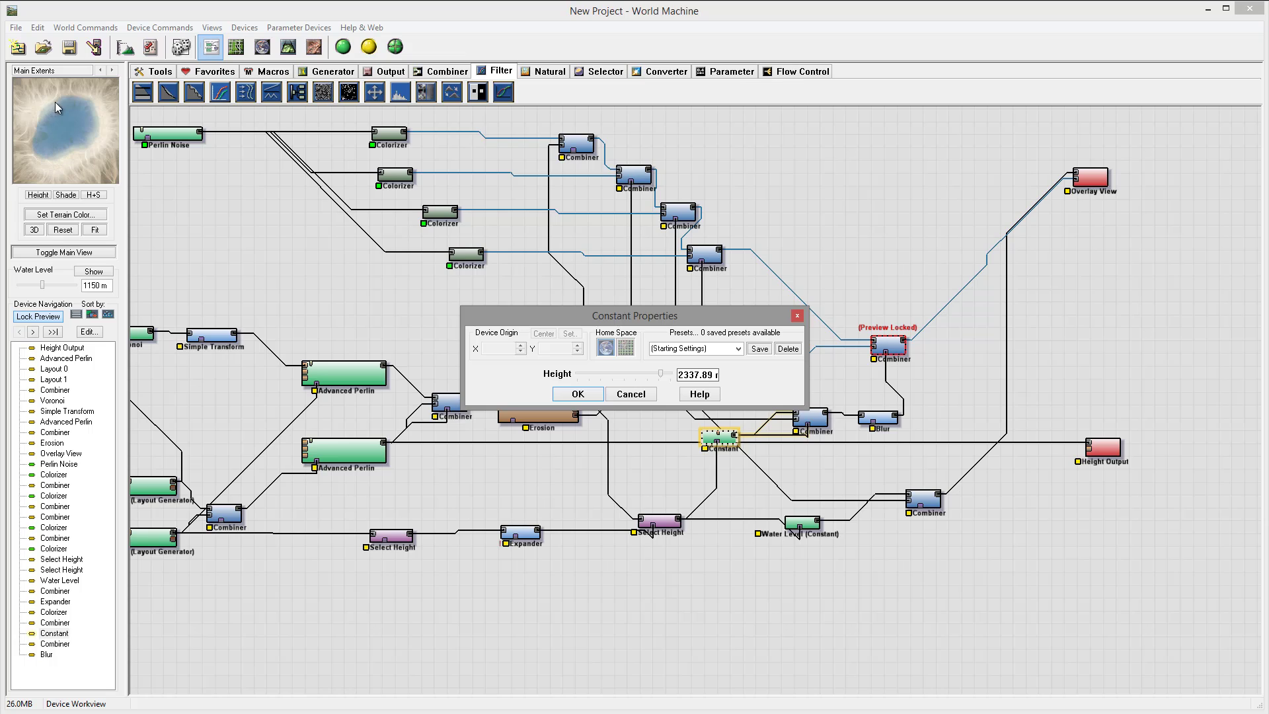
mouse_move(664, 379)
left_mouse_down()
mouse_move(685, 372)
mouse_move(603, 370)
mouse_move(669, 378)
left_mouse_up()
left_click(589, 395)
- Lock the preview on the Overlay View device
left_click(1091, 177)
right_click(1083, 176)
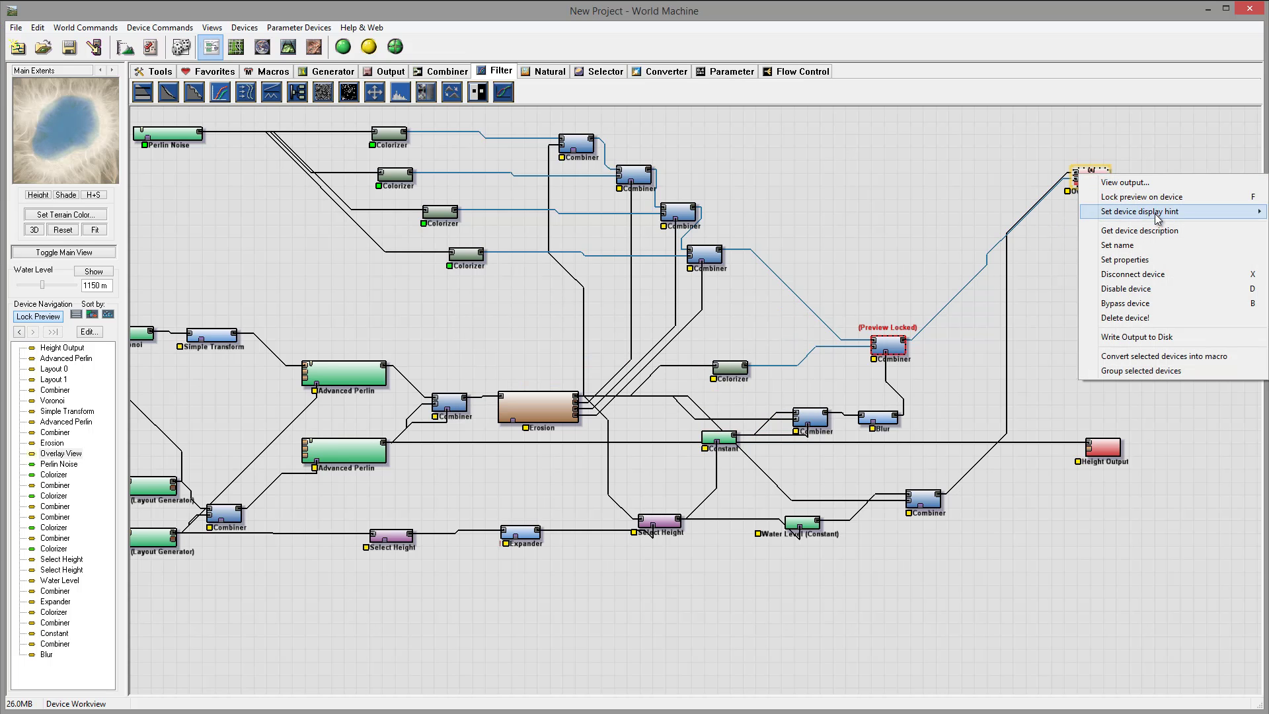
left_click(1154, 197)
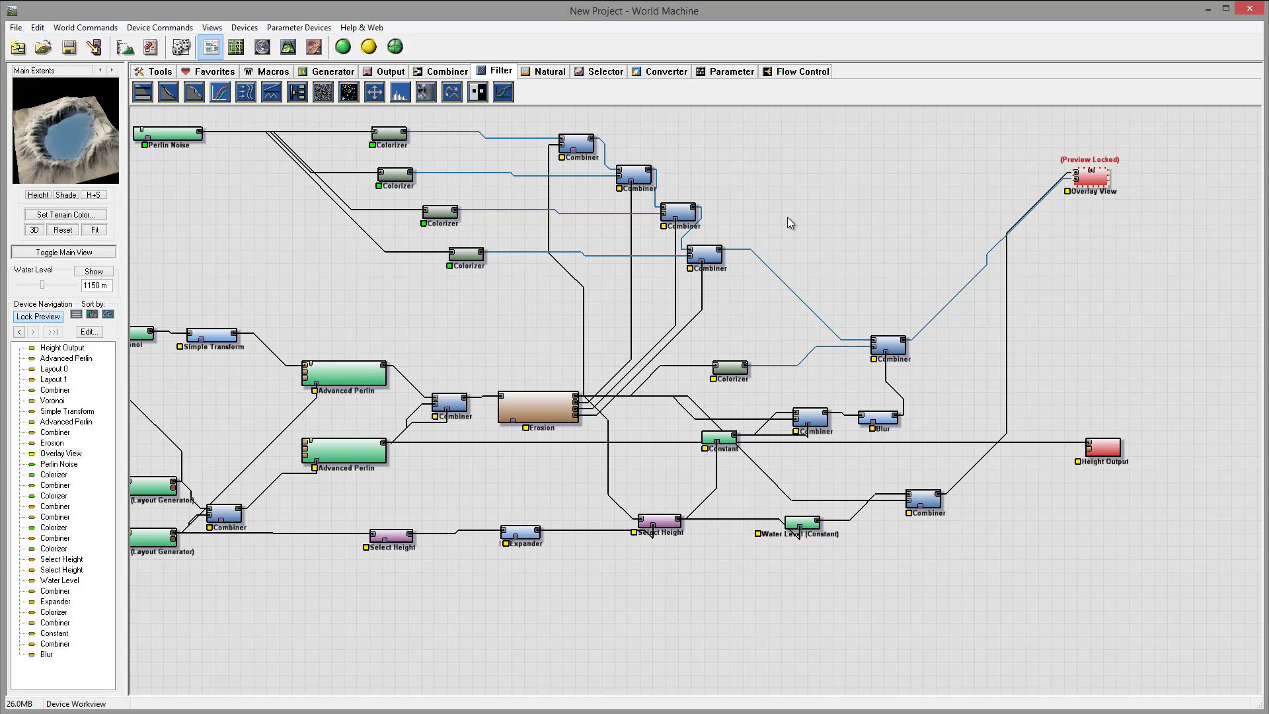
- Build the terrain and examine the coloured crater lake from several angles in the 3D view
left_click(343, 46)
key("F3")
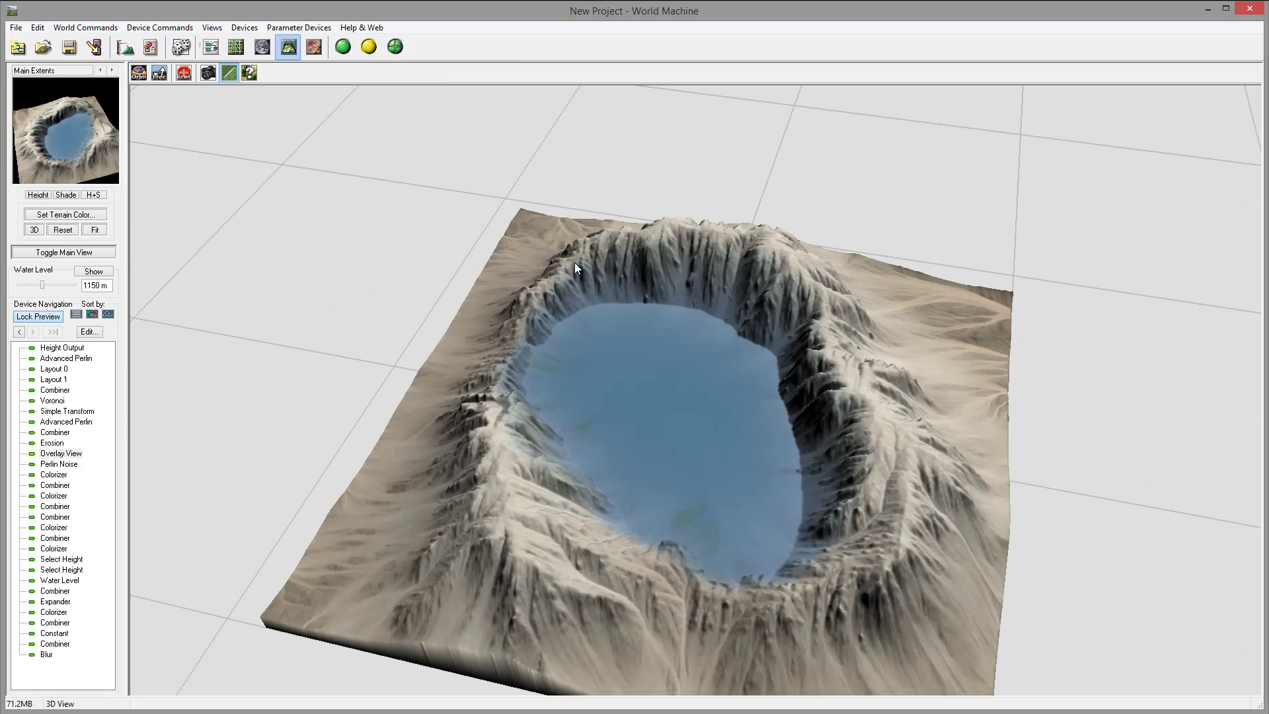
left_click_drag(637, 355, 776, 369)
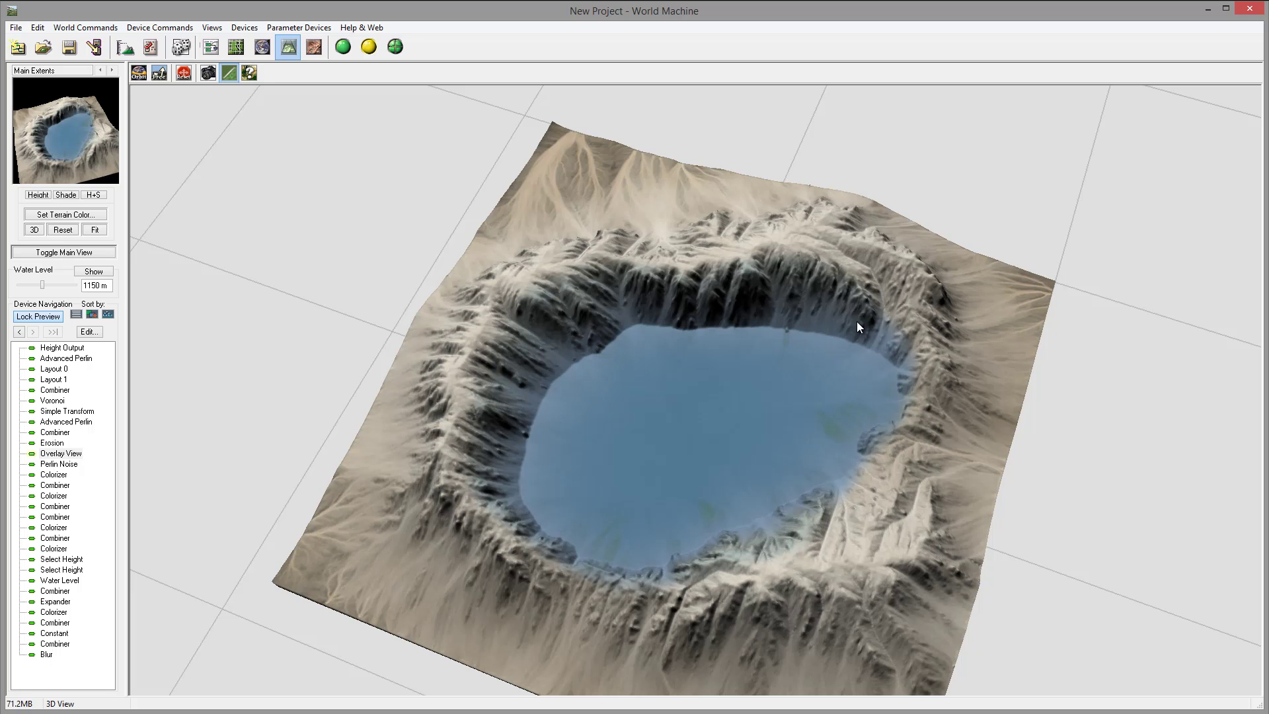
left_click_drag(824, 474, 767, 276)
left_click_drag(659, 465, 739, 430)
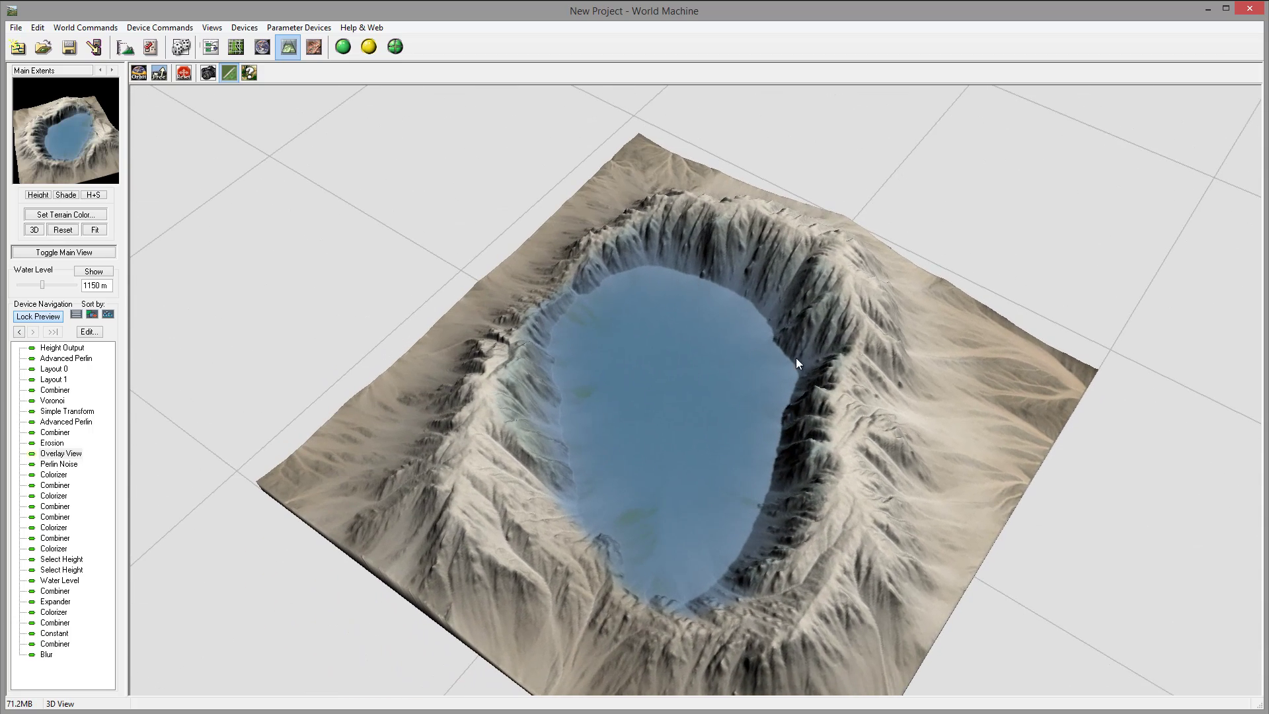
left_click_drag(608, 454, 683, 357)
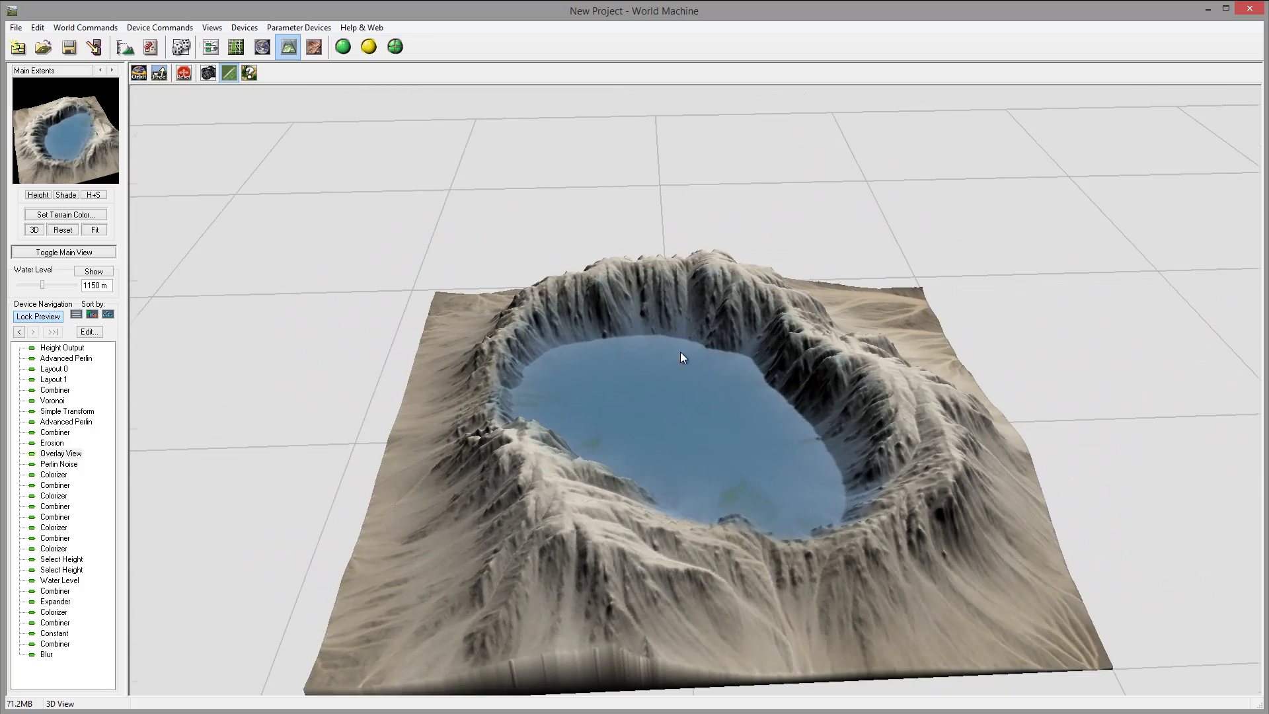
- Return to the device network and spread out the Constant, Blur and Select Height devices around the water mask to tidy the wiring
left_click(211, 46)
middle_click_drag(787, 365, 764, 371)
left_click_drag(760, 449, 749, 480)
left_click_drag(863, 427, 965, 413)
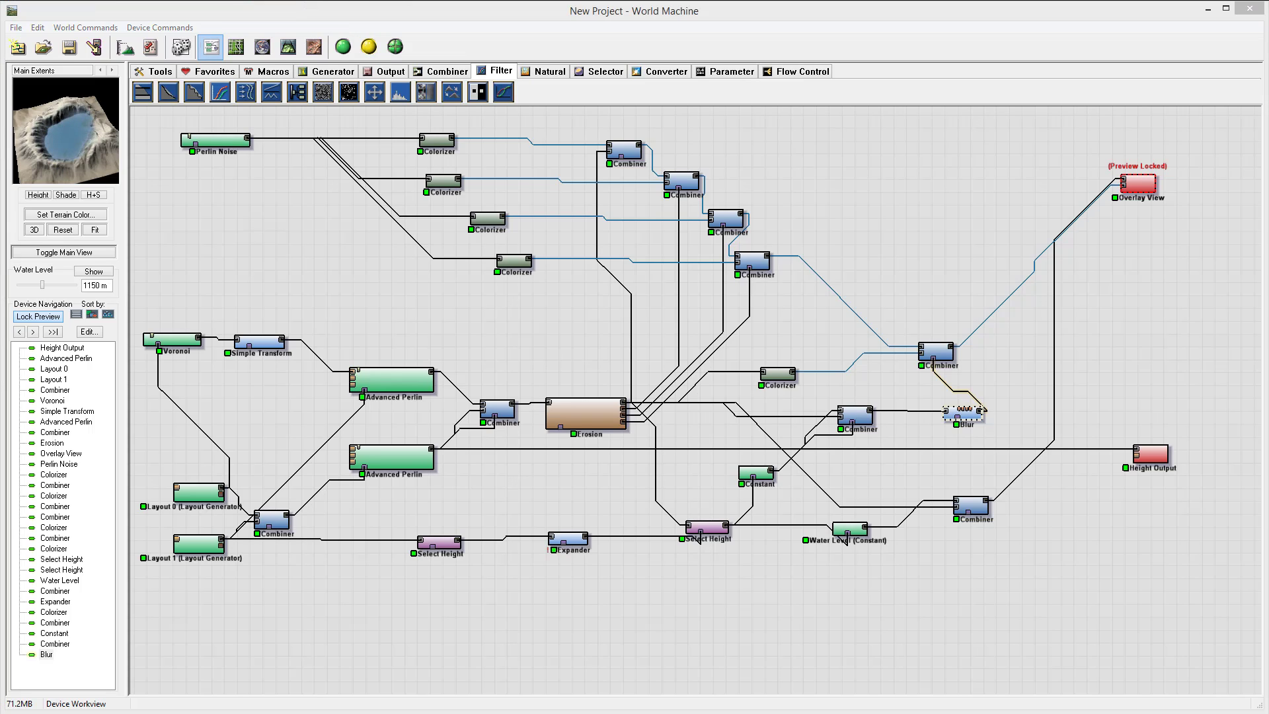
mouse_move(726, 537)
left_mouse_down()
mouse_move(798, 556)
mouse_move(732, 537)
left_mouse_up()
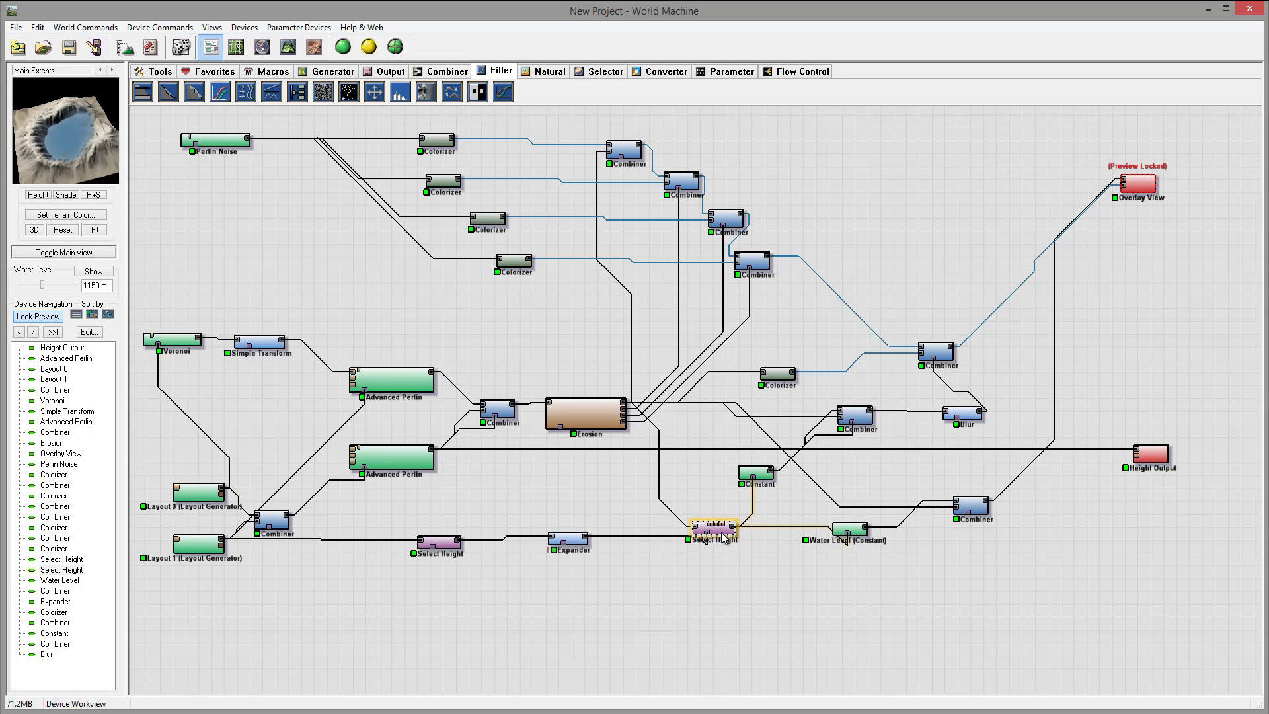
- Rename the Select Height device that feeds the Water Level Constant to "Water Spread"
double_click(725, 538)
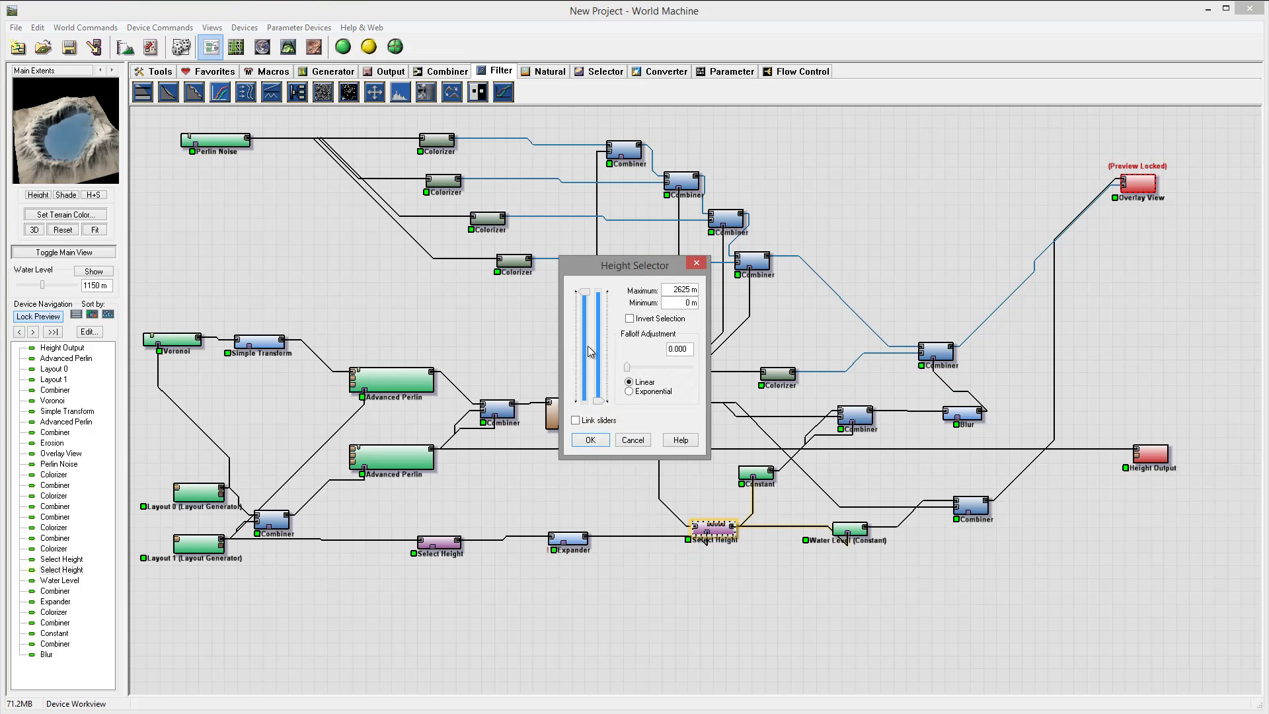
left_click(633, 440)
right_click(725, 530)
left_click(814, 602)
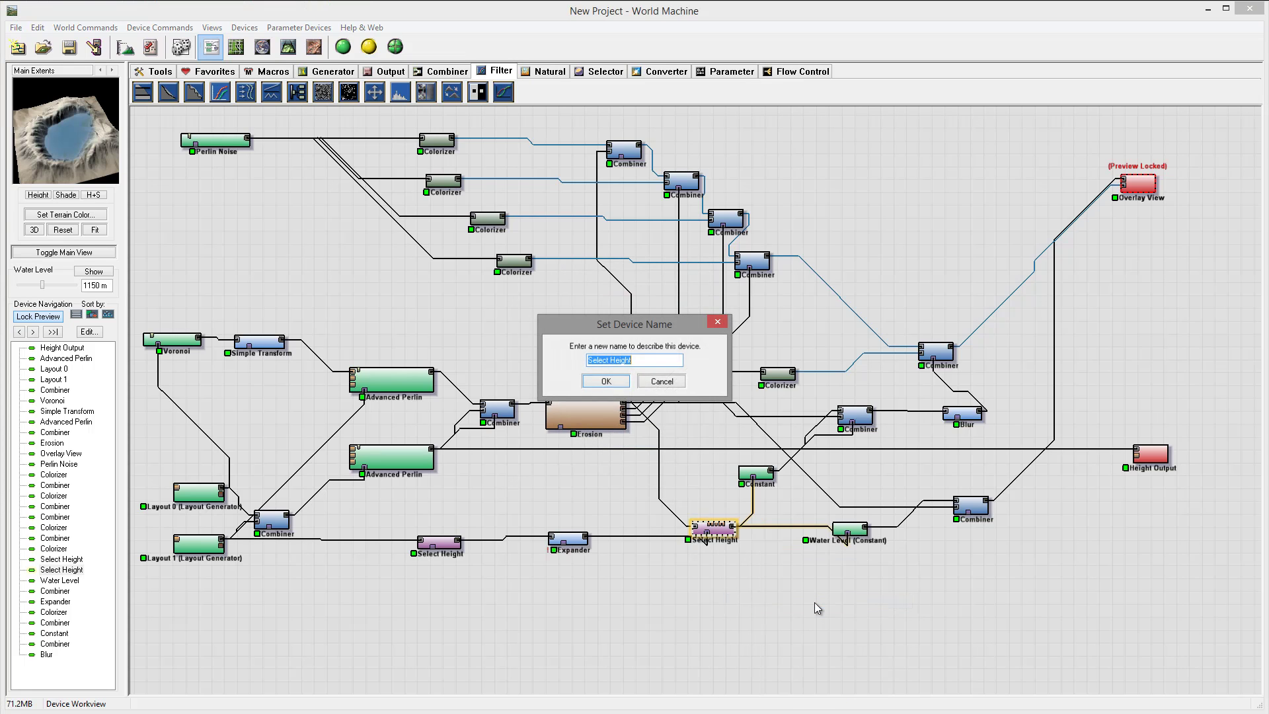
type("Water Spread")
key("Return")
- Move the Water Level Constant closer to Water Spread, and wire a new Scalar Generator to the parameter inputs of both devices
left_click(850, 531)
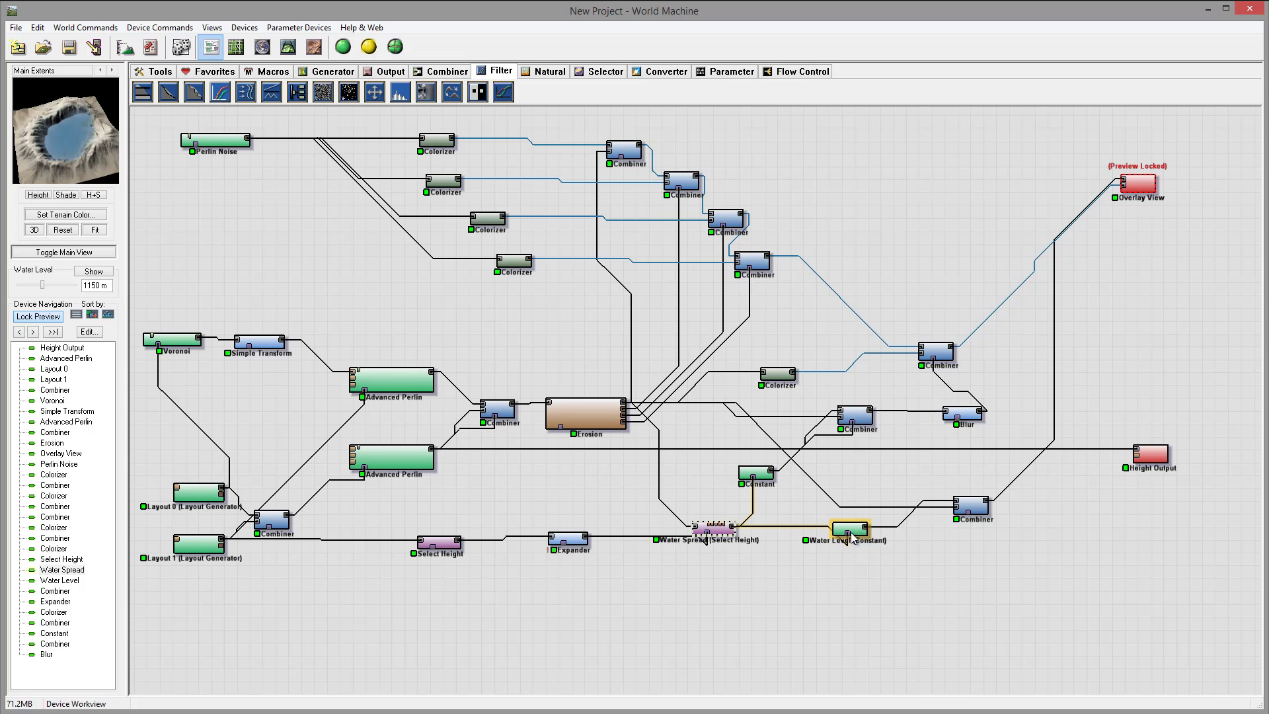
left_click_drag(852, 534, 841, 535)
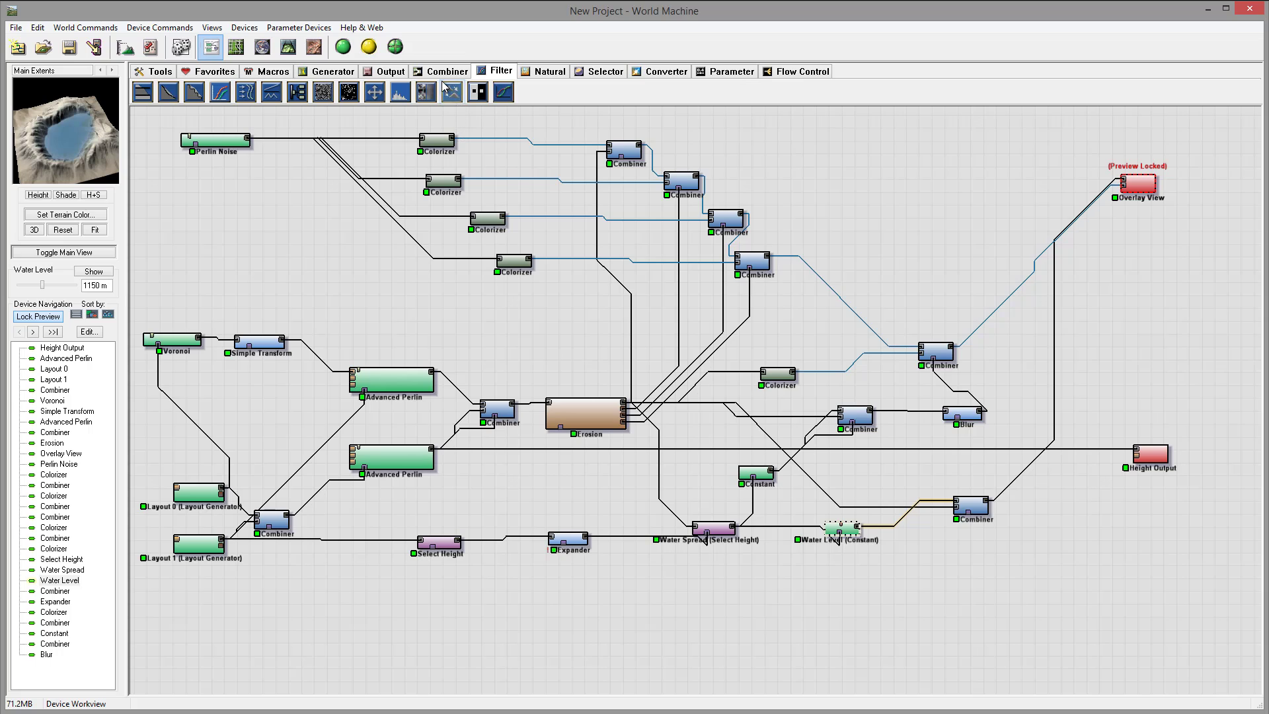
left_click(715, 73)
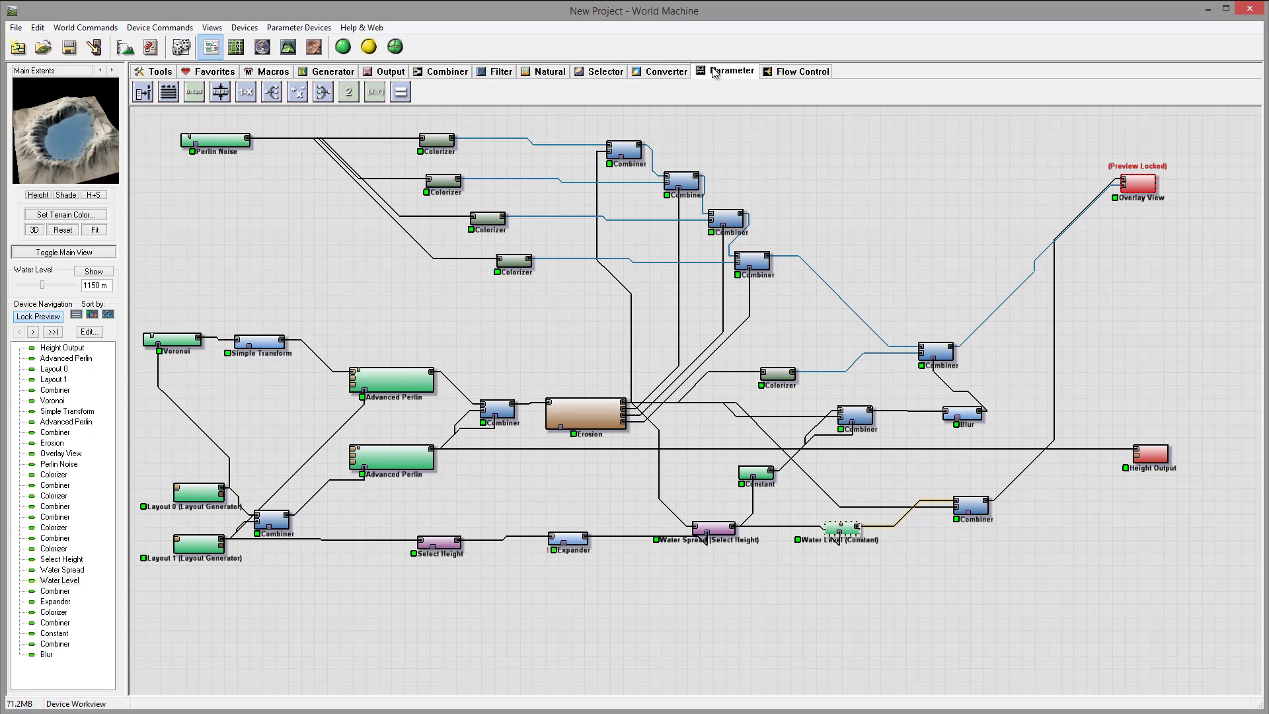
left_click_drag(194, 91, 713, 525)
left_click_drag(699, 477, 823, 524)
- Set the Scalar Generator's value to 0.35938
double_click(691, 482)
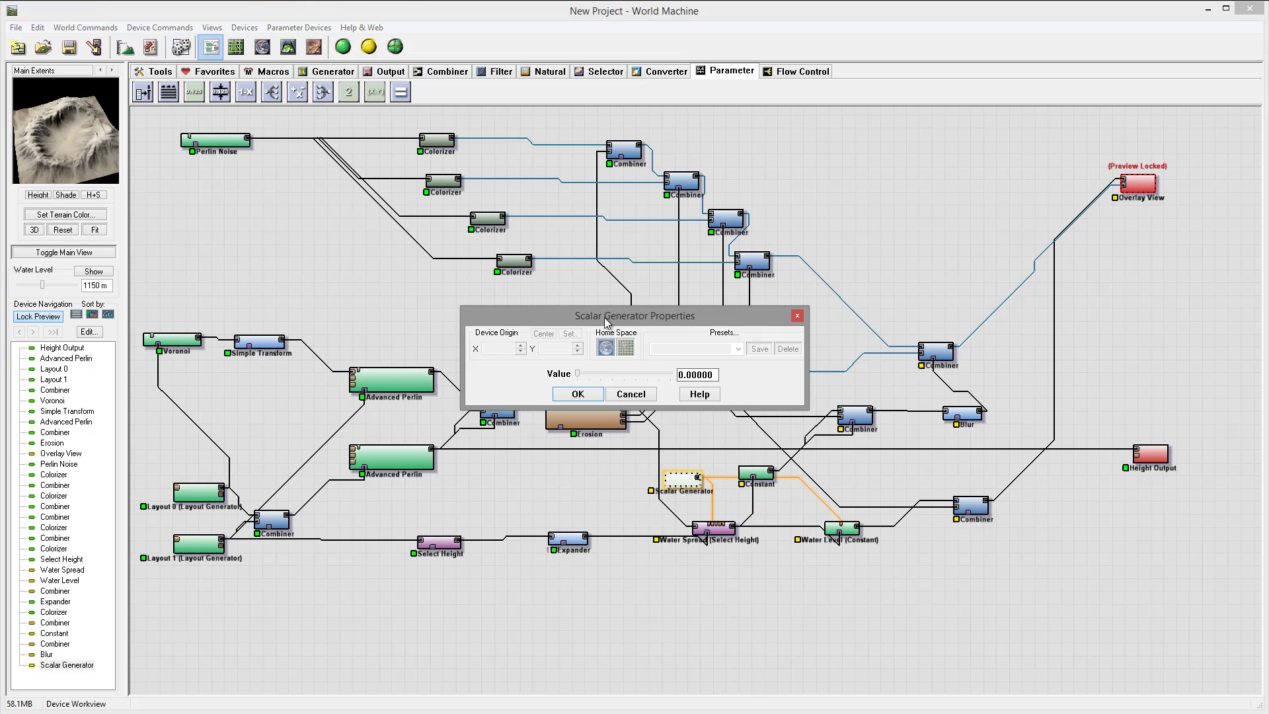
left_click_drag(579, 374, 613, 376)
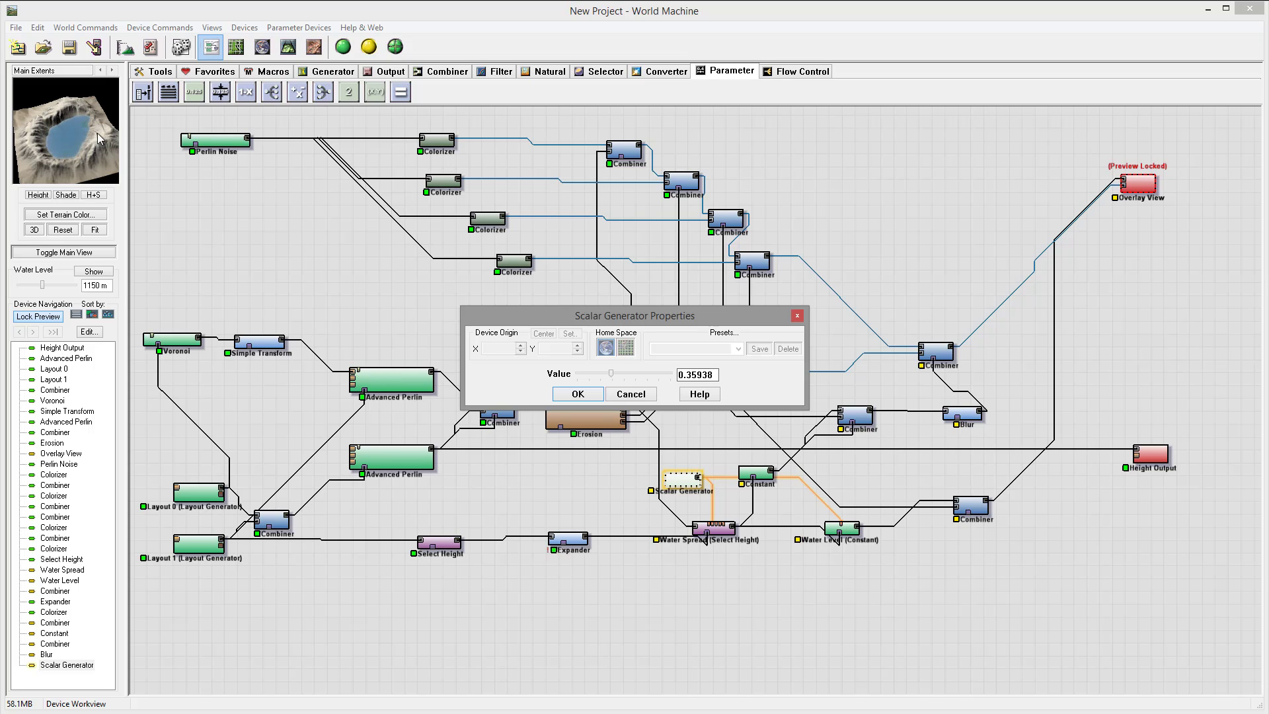
left_click(577, 394)
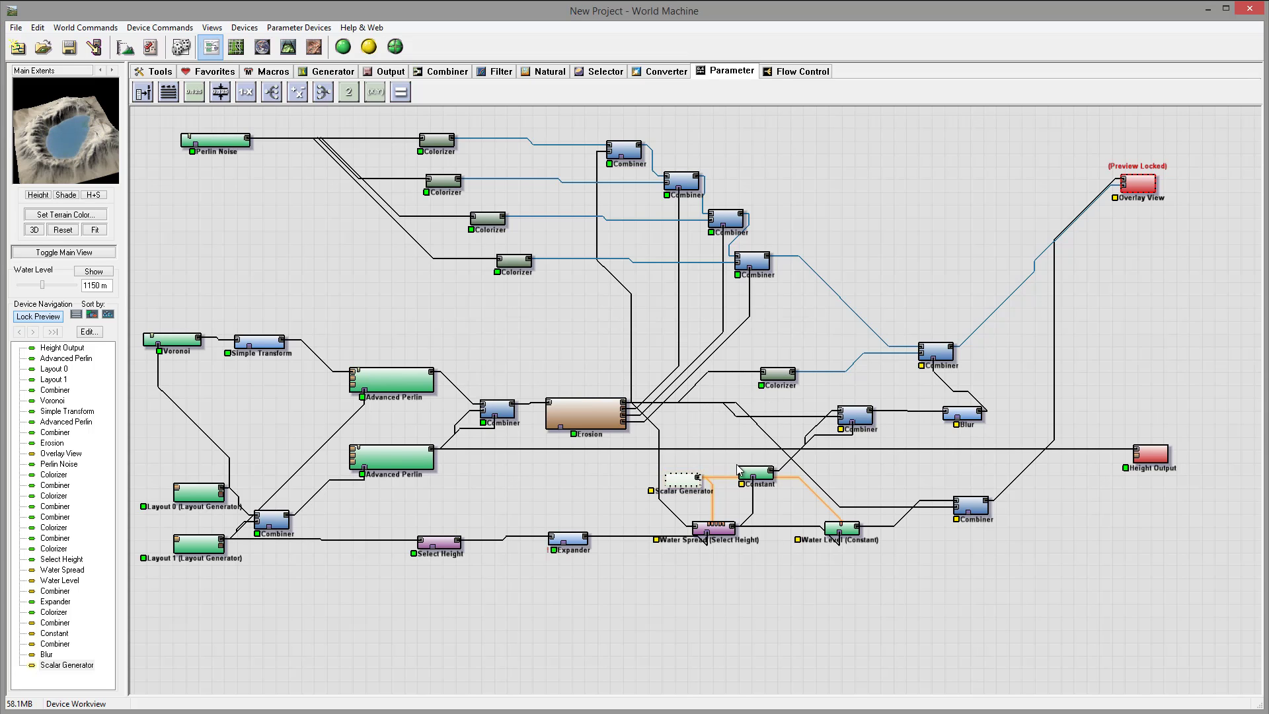
- Rename the Scalar Generator device to "Lake height"
left_click(688, 486)
right_click(685, 485)
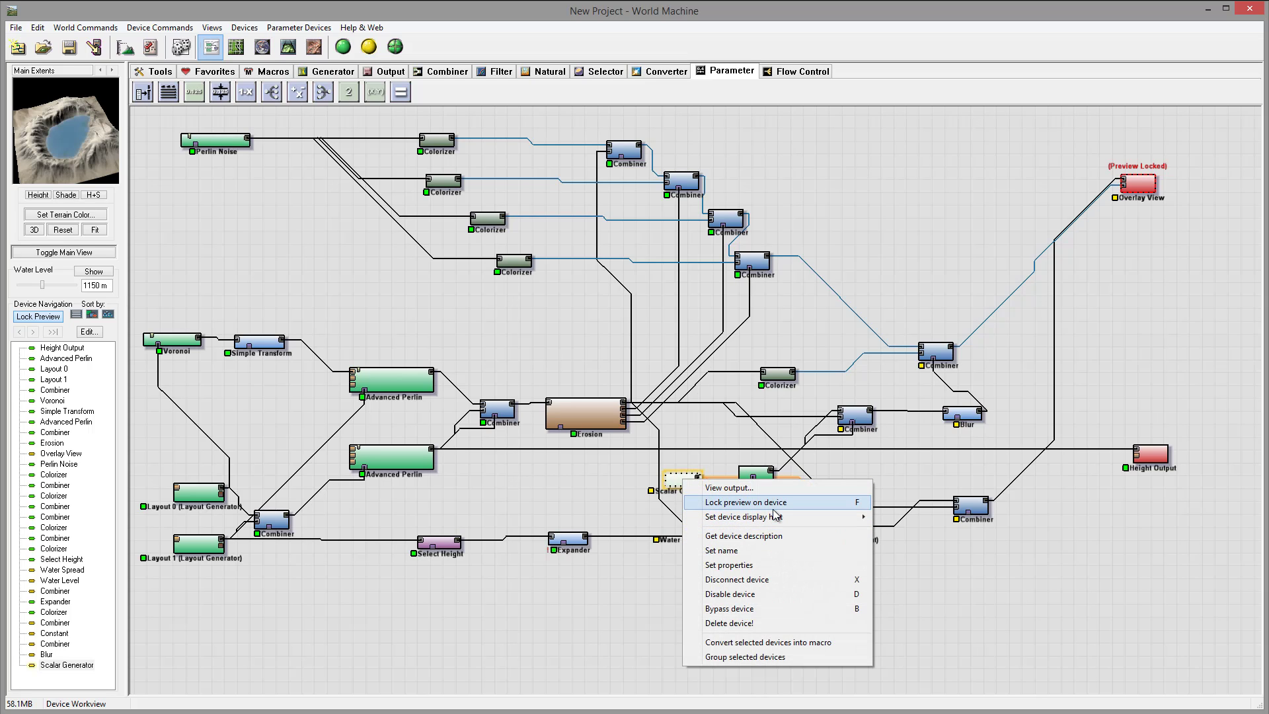
left_click(767, 550)
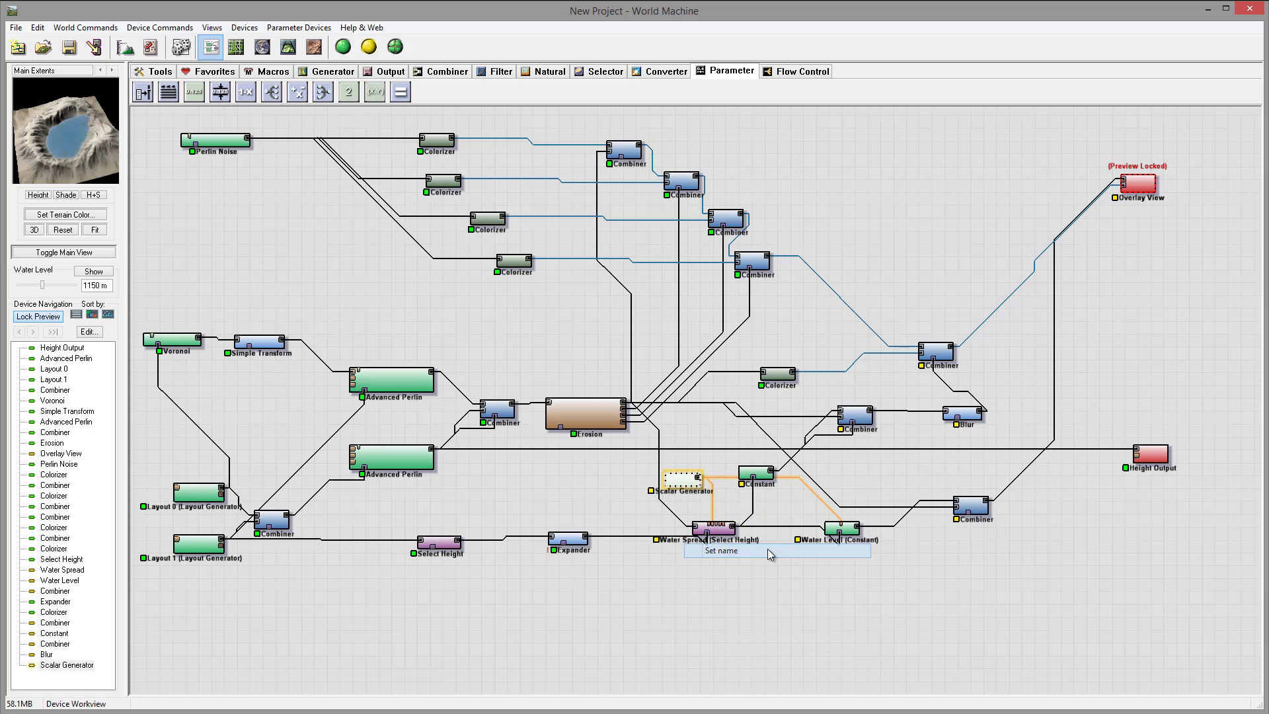
type("Lake h")
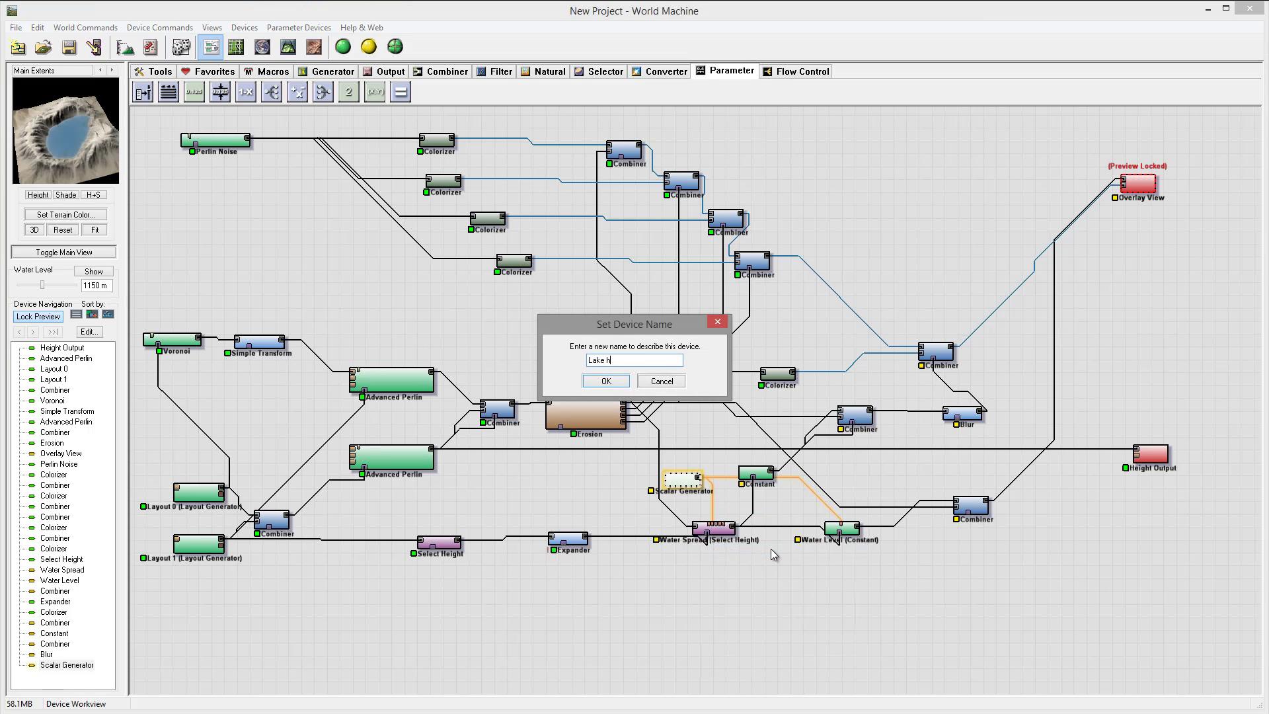
type("t")
left_click(605, 383)
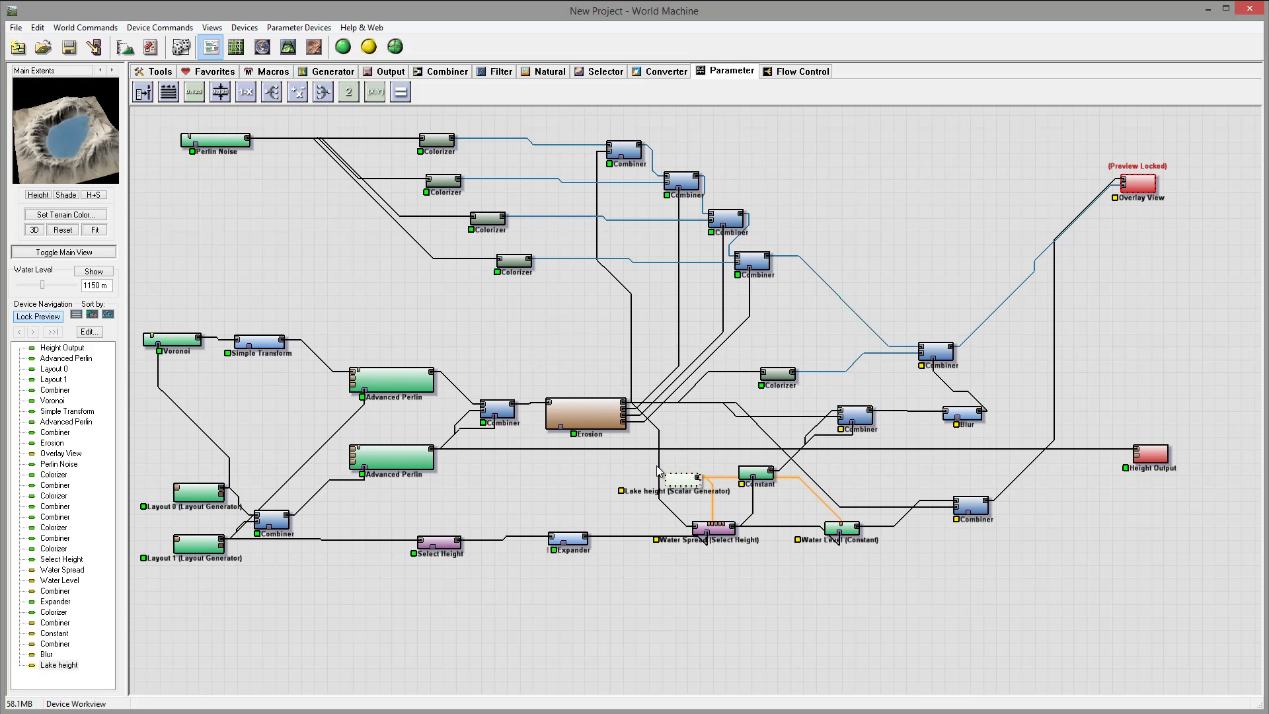
- Try Lake height values of 0.75 and 0.9375 while viewing the crater in 3D, and set the value back to 0.35938
left_click(288, 46)
left_click_drag(668, 414, 543, 211)
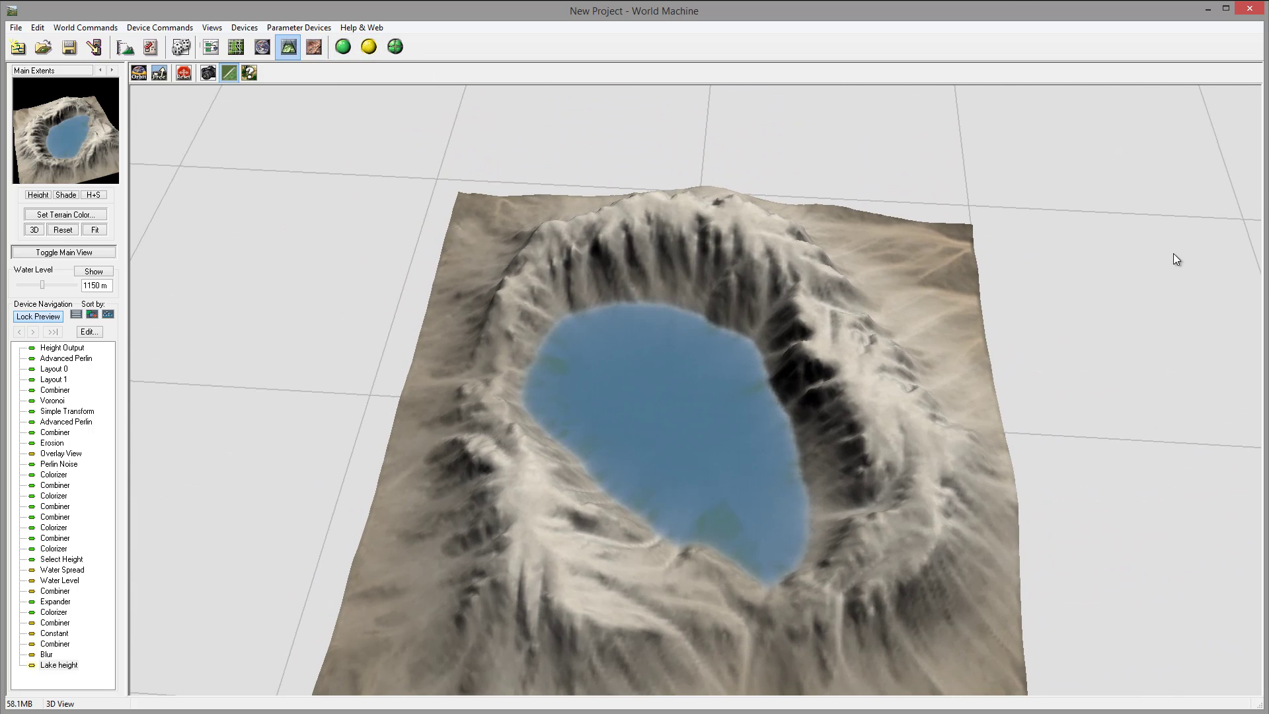
left_click(212, 46)
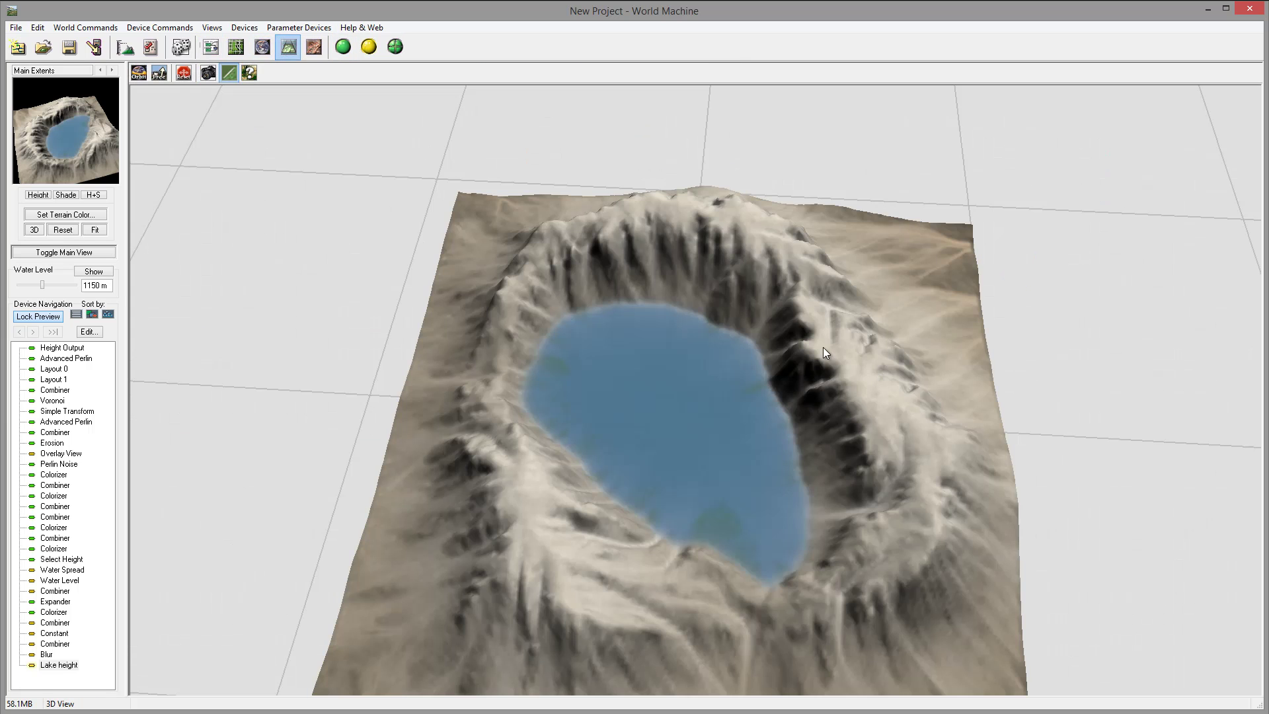
scroll(823, 347, "up", 5)
scroll(823, 332, "down", 3)
mouse_move(757, 395)
left_mouse_down()
mouse_move(776, 348)
mouse_move(779, 384)
left_mouse_up()
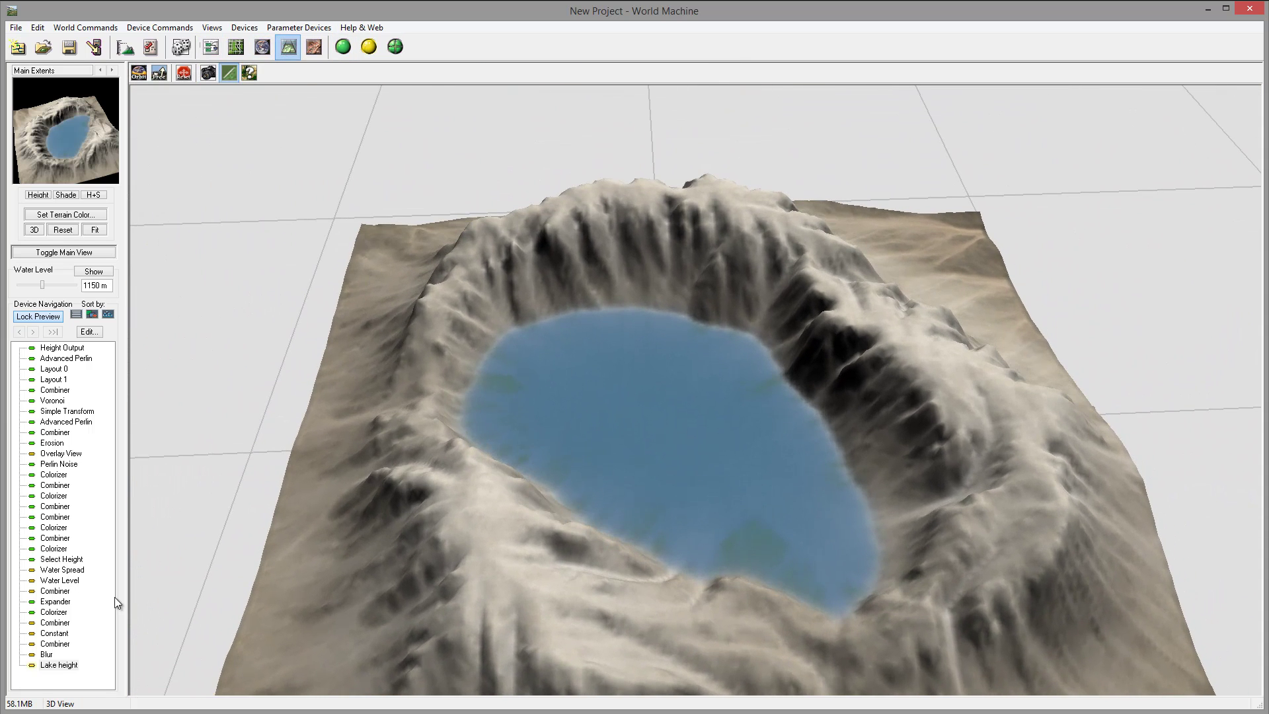
double_click(71, 666)
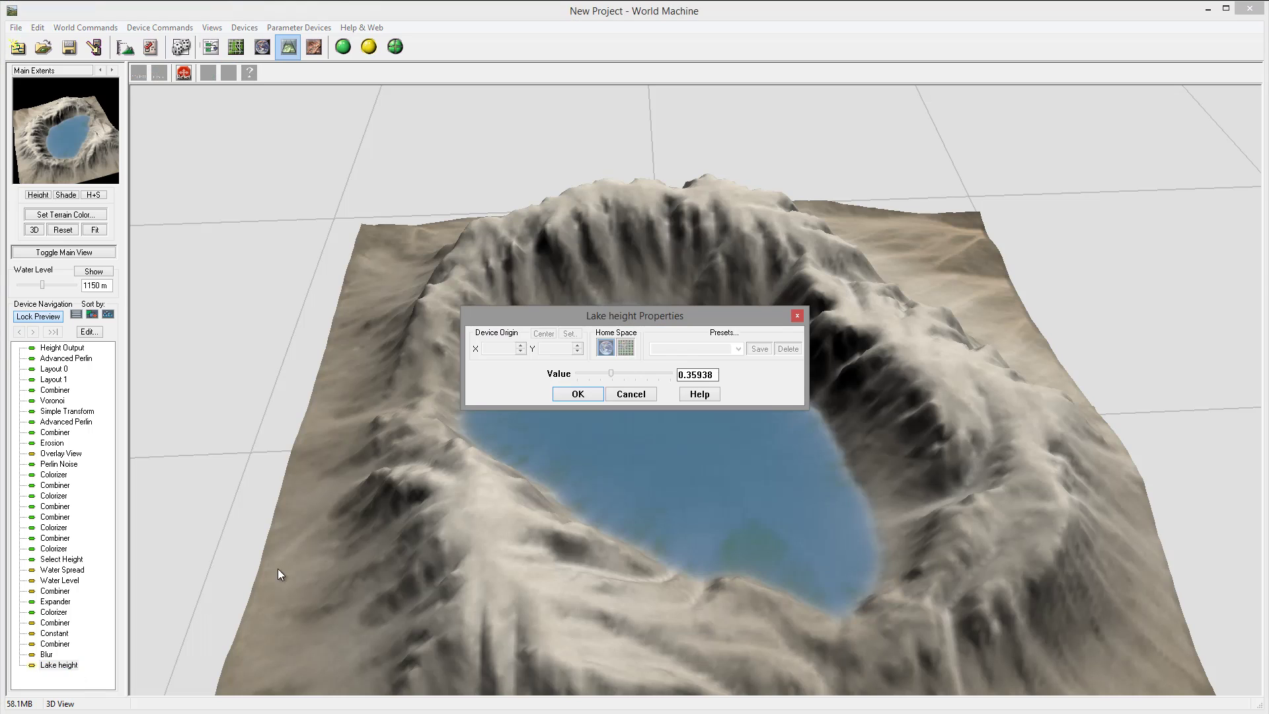
left_click(604, 373)
left_click_drag(587, 372, 644, 375)
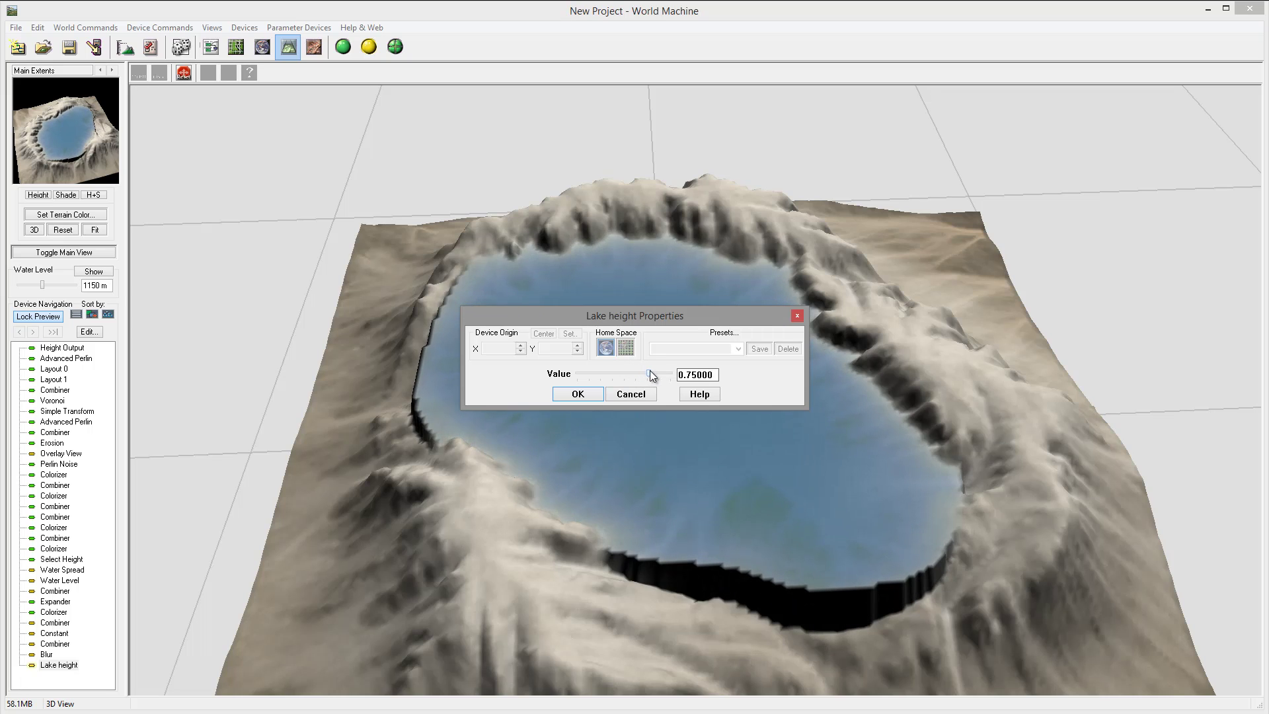
left_click_drag(649, 370, 665, 374)
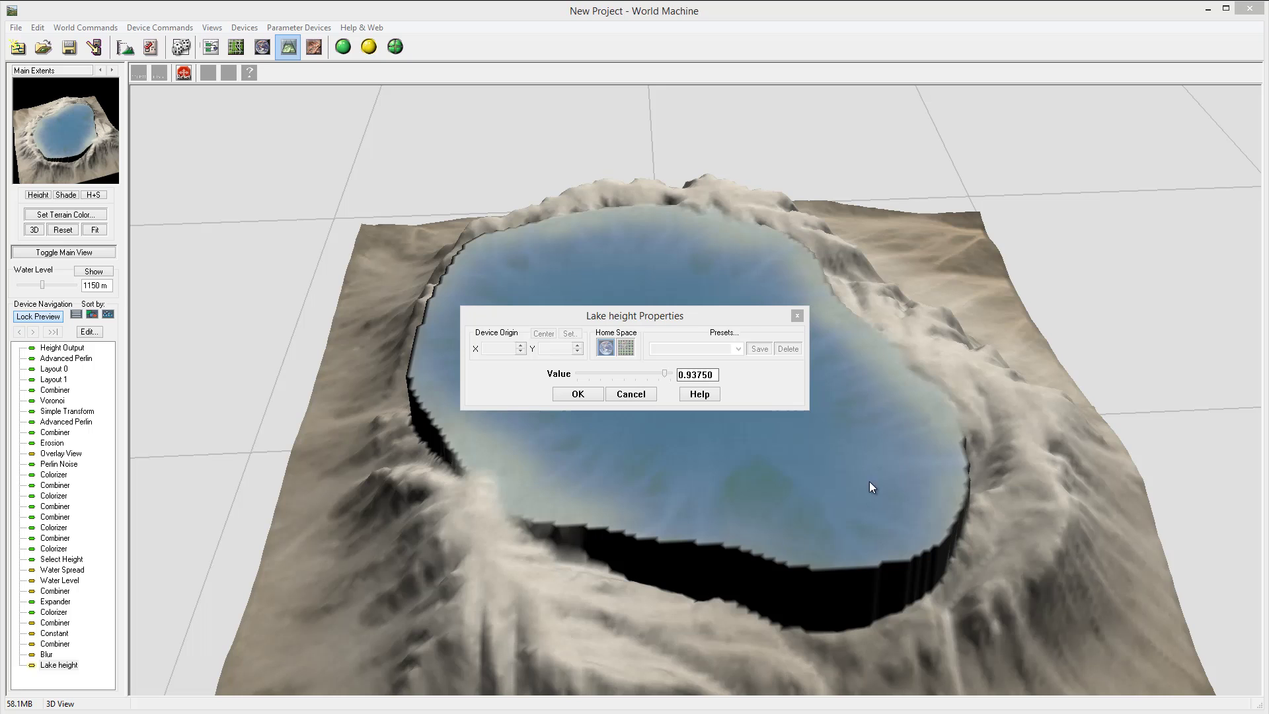
left_click_drag(660, 372, 610, 370)
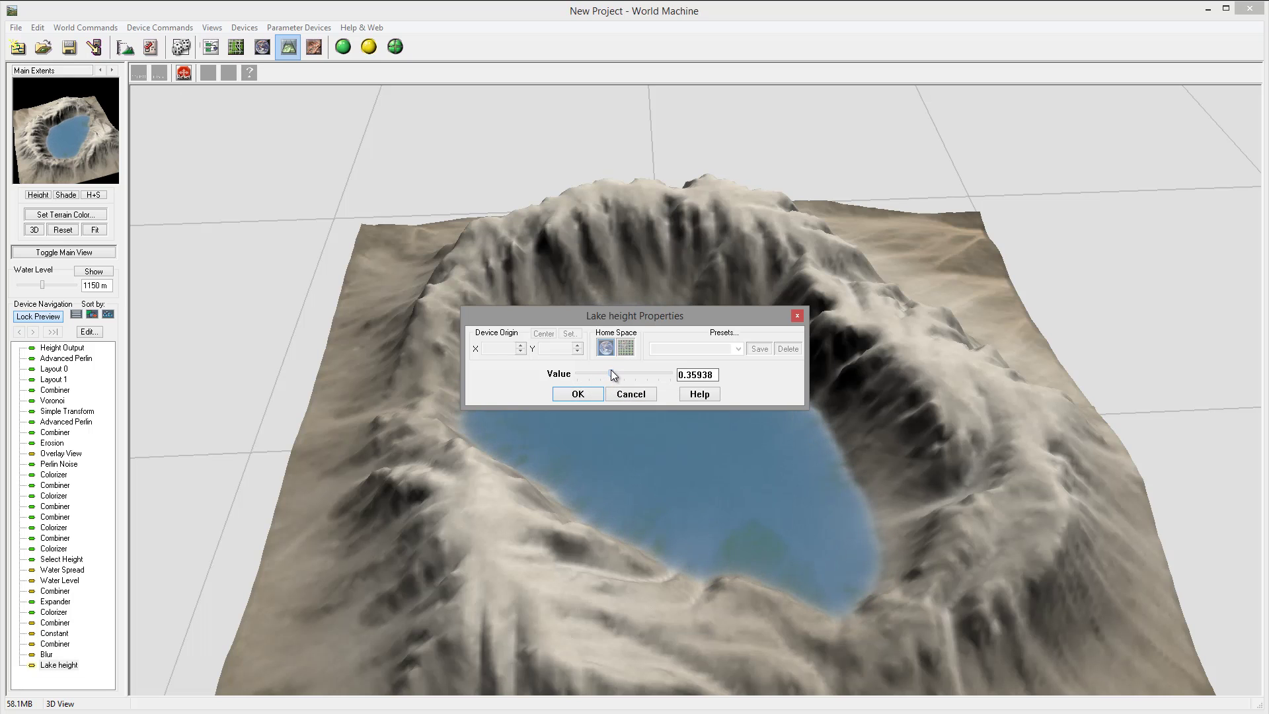
left_click(576, 394)
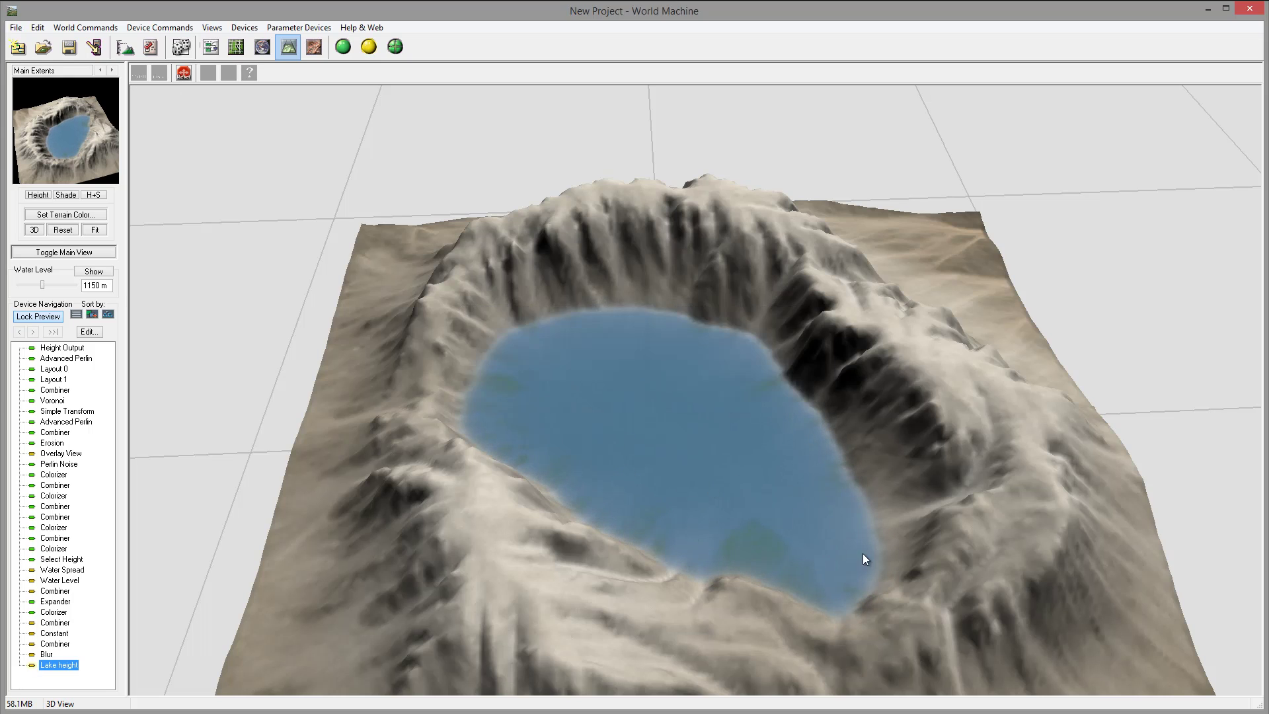
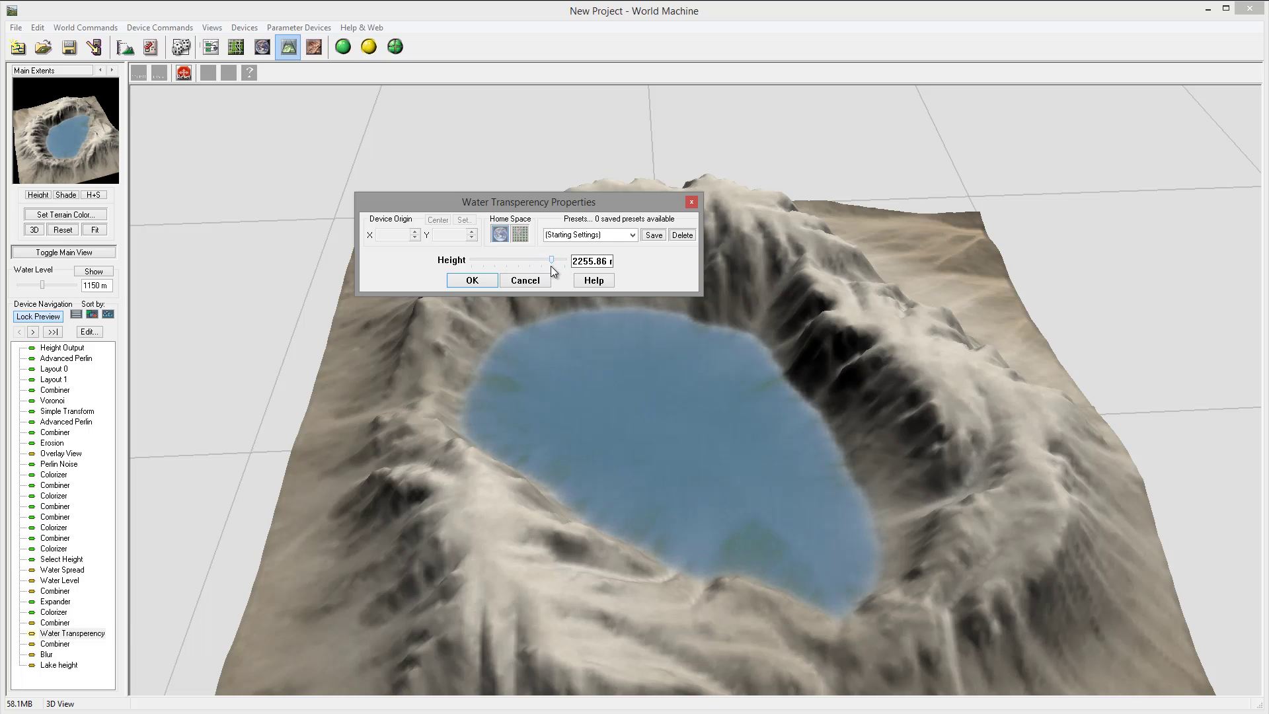
- Accept the Water Transparency height of 2255.86 m and return to the device graph
left_click(472, 281)
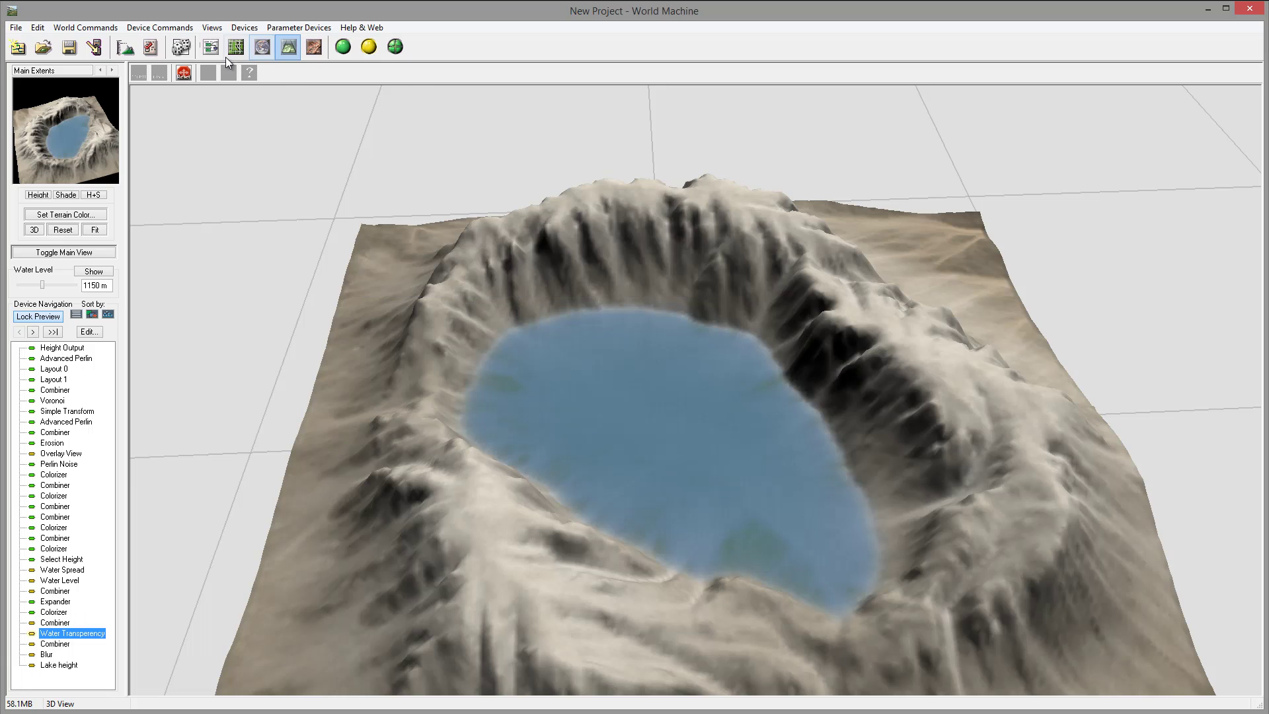
left_click(210, 46)
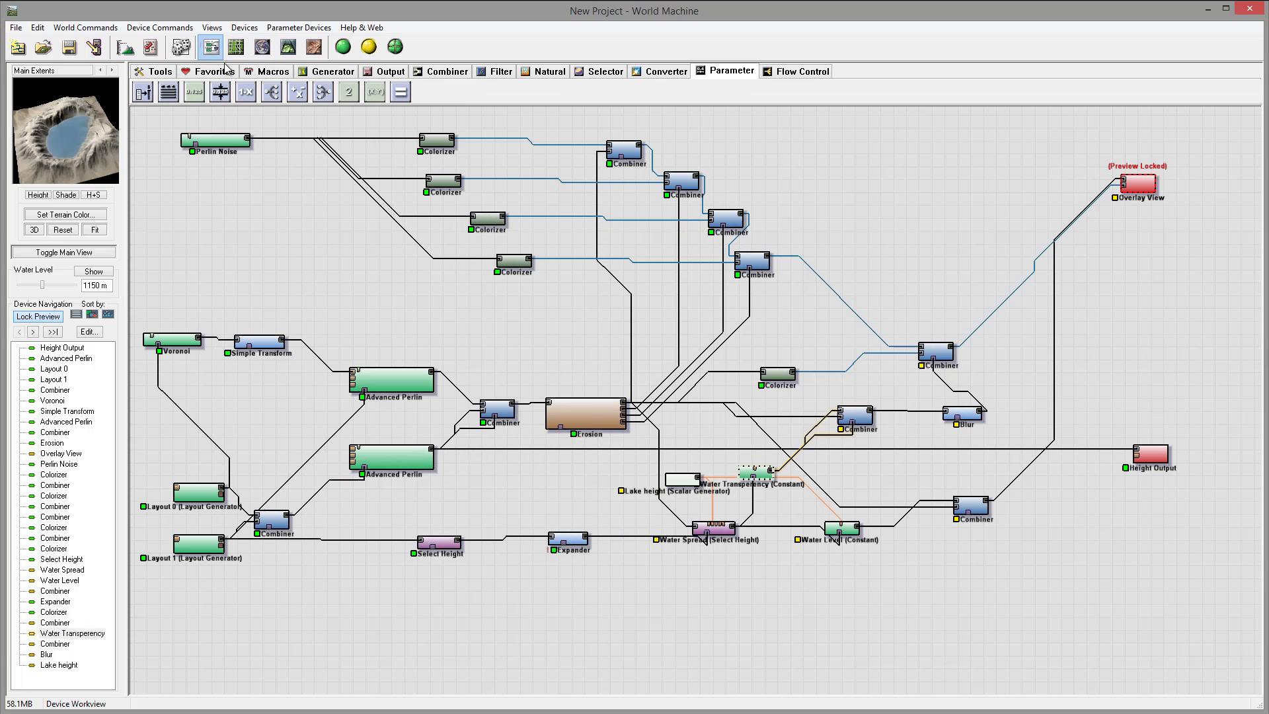
- Try the Max, Root and Screen methods on the Combiner feeding Overlay View, and set its method back to Min
left_click(946, 351)
double_click(942, 354)
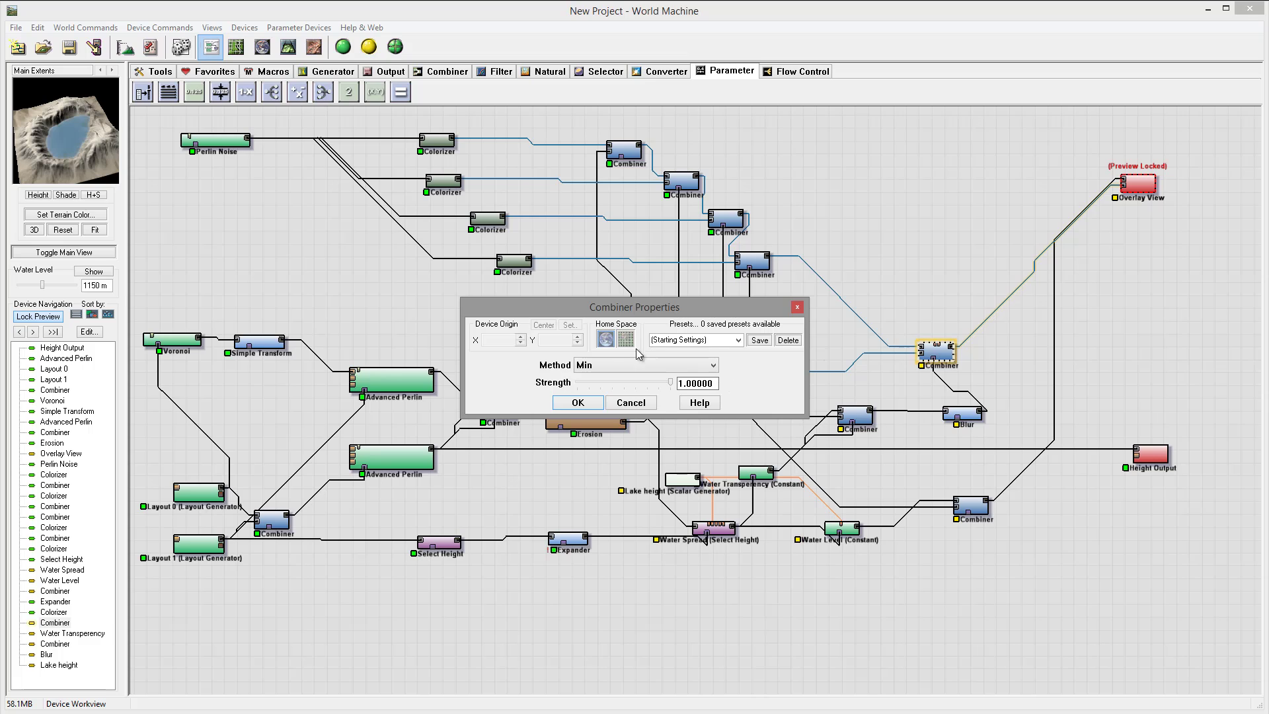
left_click(577, 403)
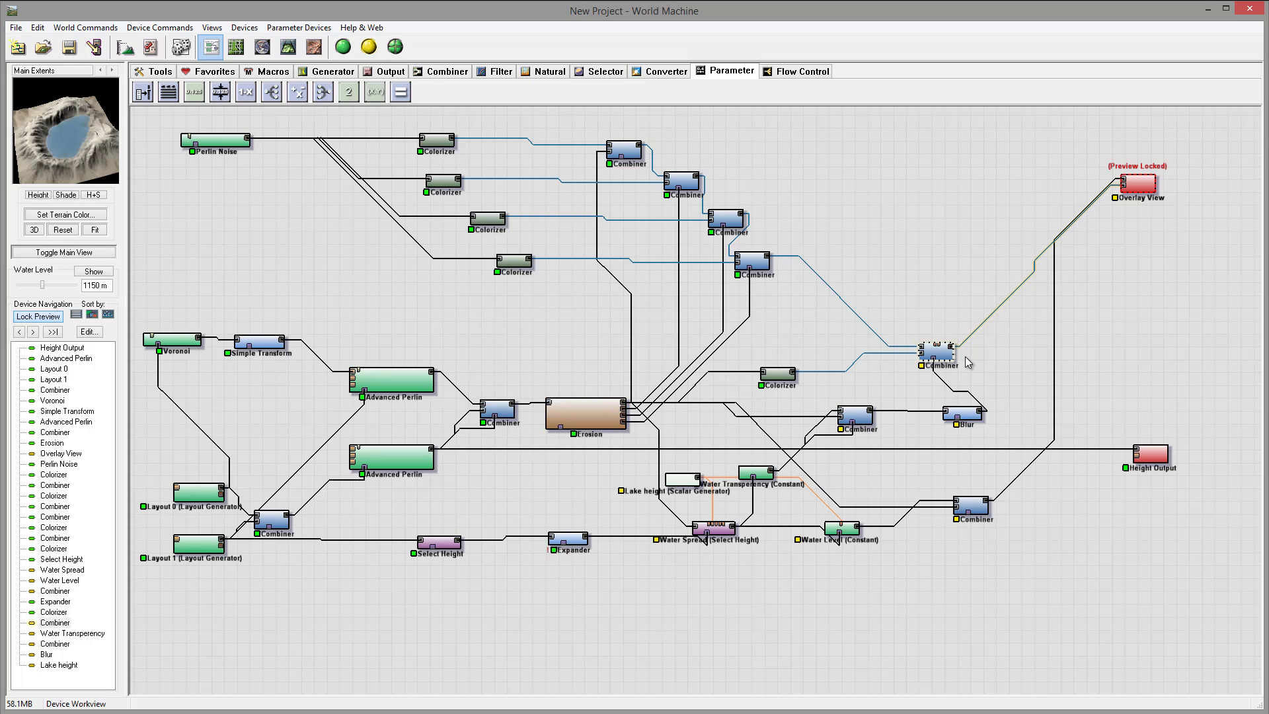
double_click(939, 359)
left_click(623, 366)
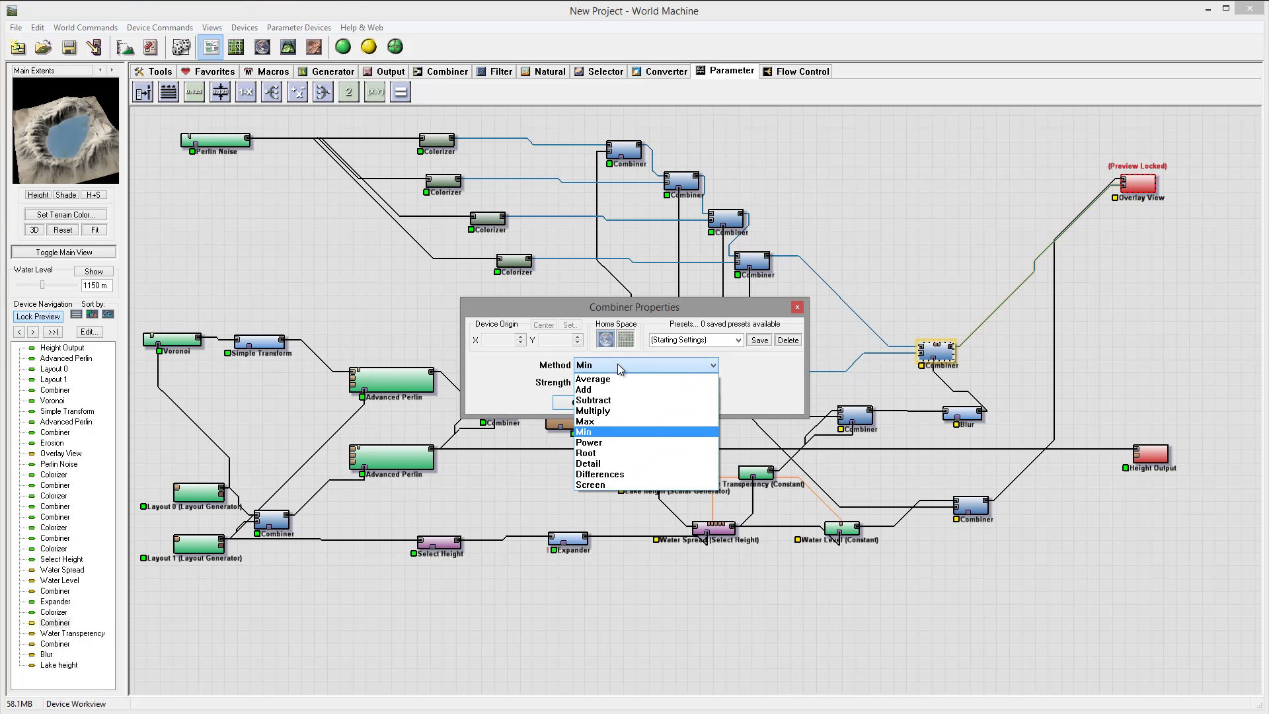
left_click(604, 428)
left_click(663, 365)
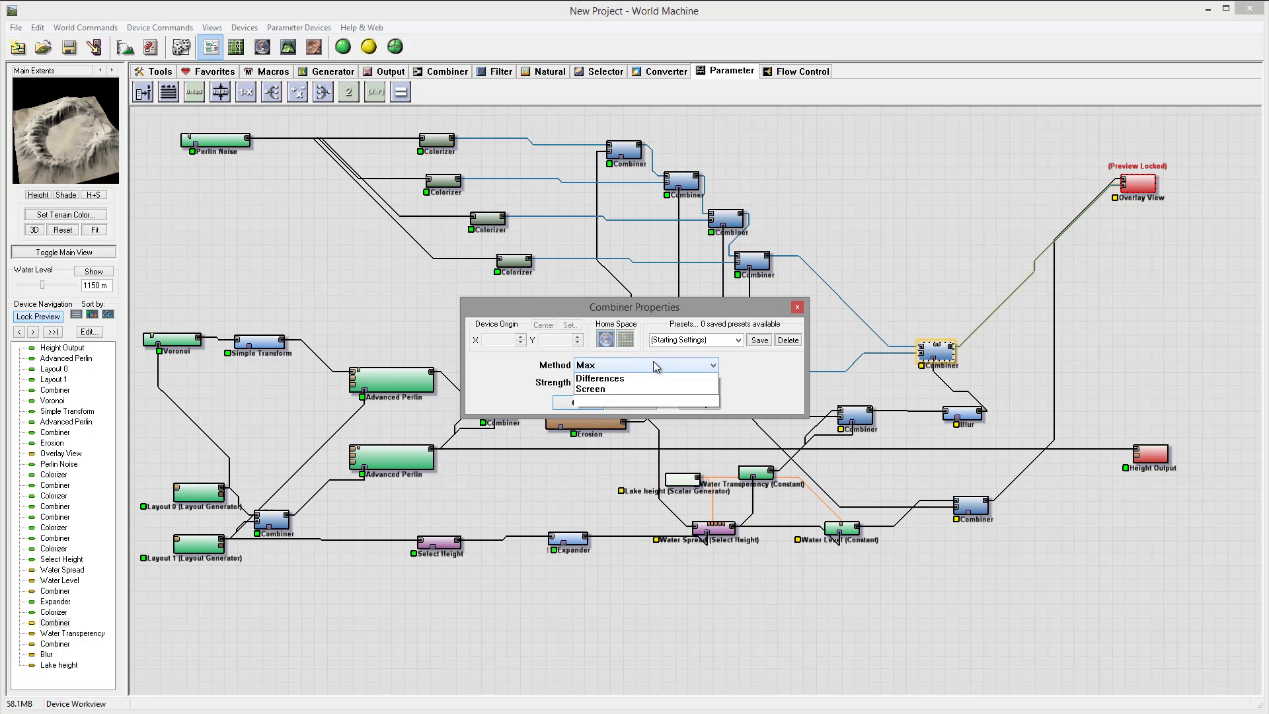
left_click(608, 453)
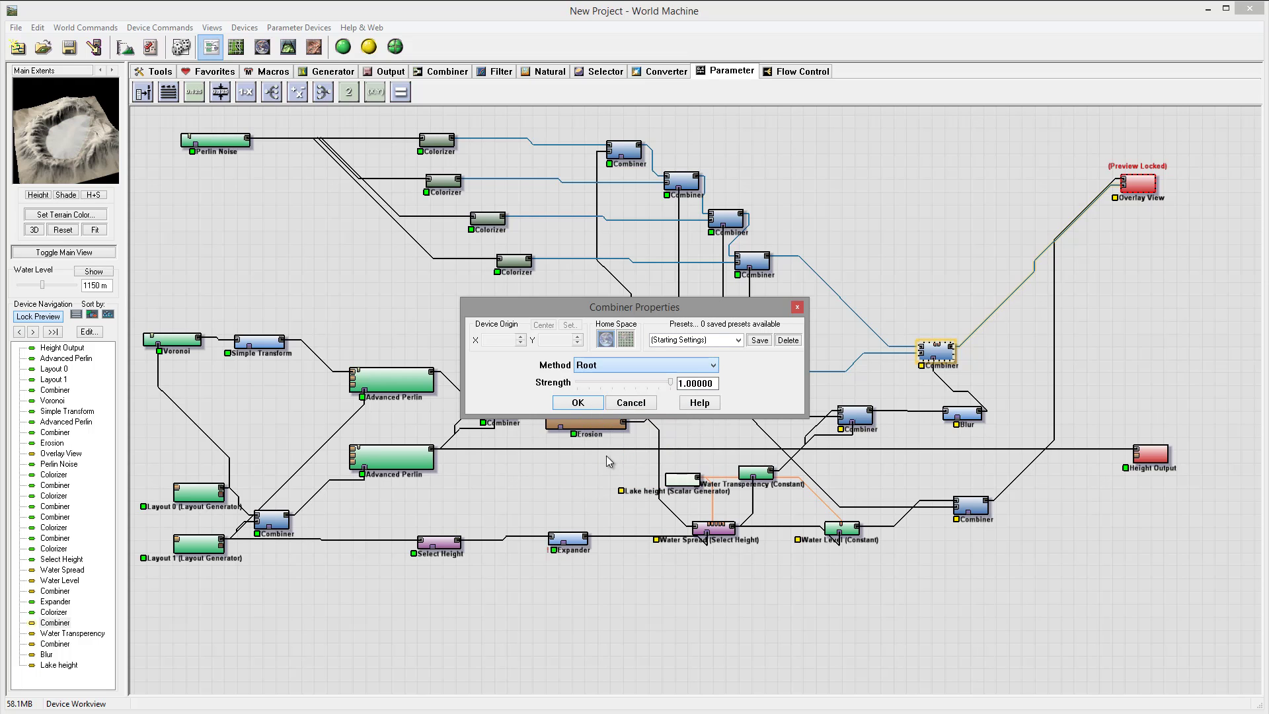
left_click(656, 366)
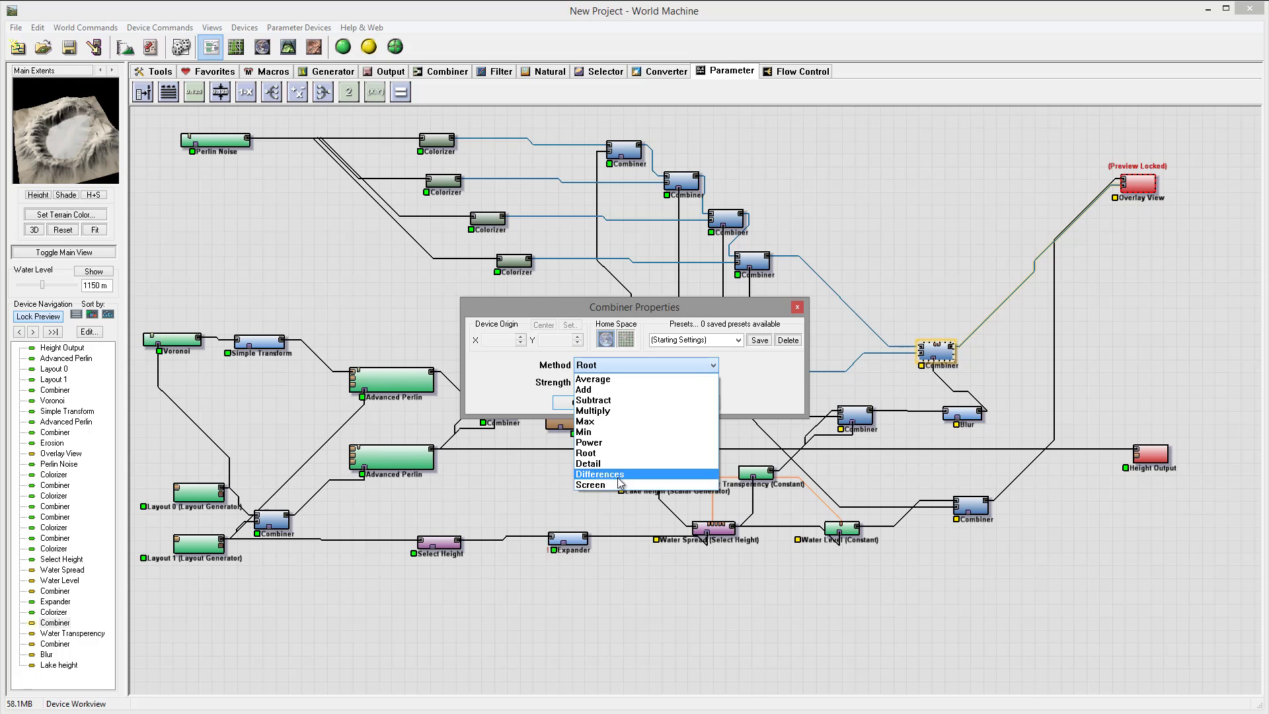
left_click(621, 486)
left_click(674, 365)
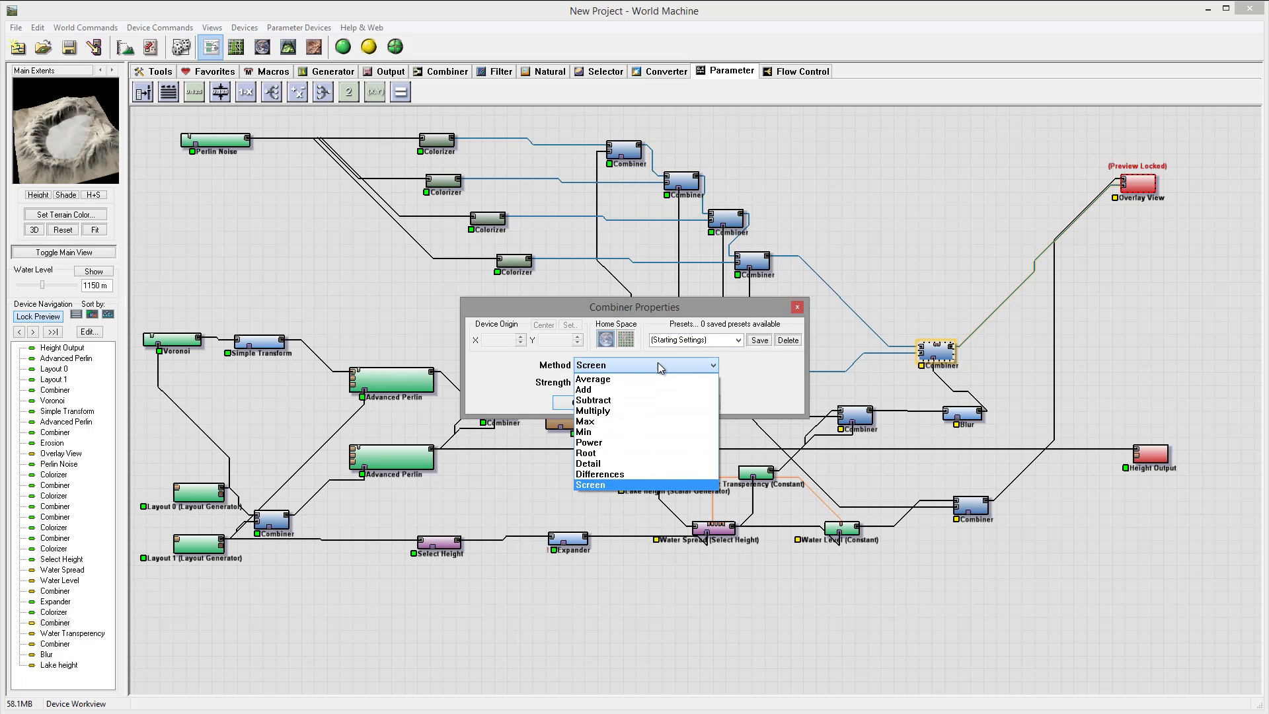
left_click(636, 433)
left_click(576, 402)
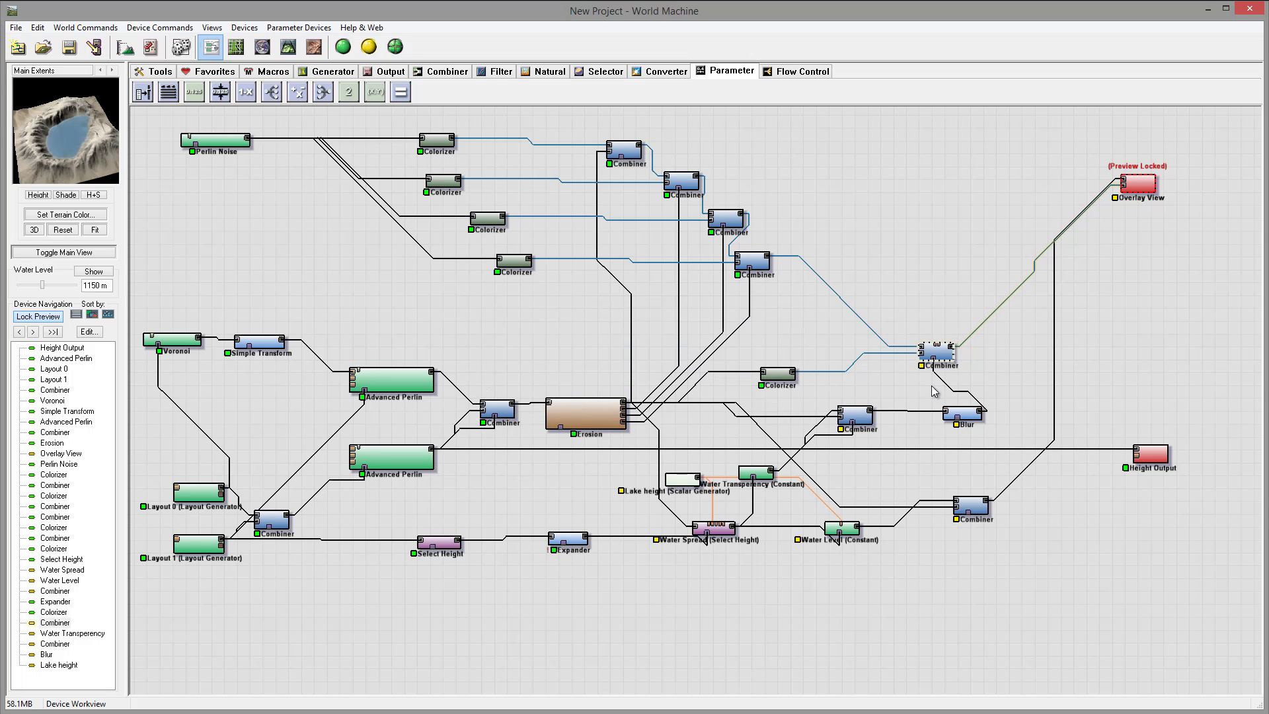
- Reposition the final colour Combiner, the Blur and the Overlay View devices to tidy the graph
left_click_drag(934, 354, 901, 336)
middle_click_drag(961, 347, 859, 377)
left_click_drag(859, 441, 818, 437)
left_click_drag(1040, 217, 1037, 182)
left_click(1018, 321)
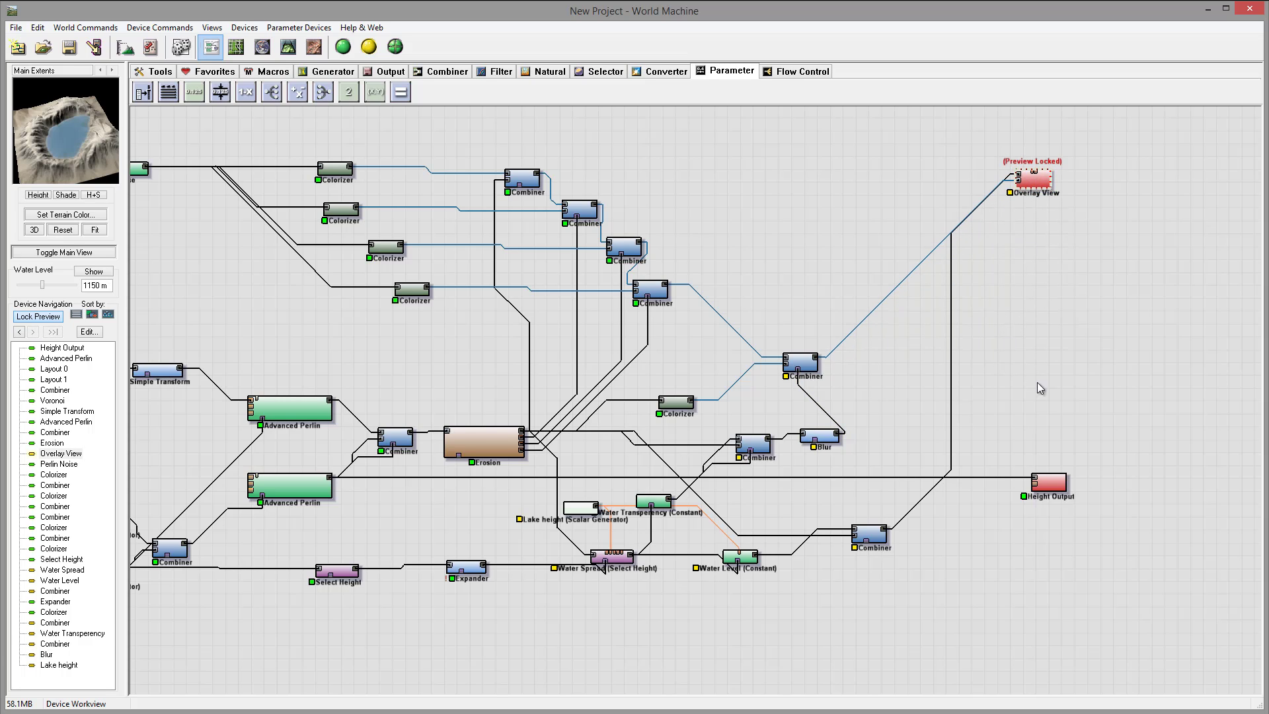
- Add a Bitmap Output device below Overlay View and connect the final colour Combiner's output to it
left_click(390, 72)
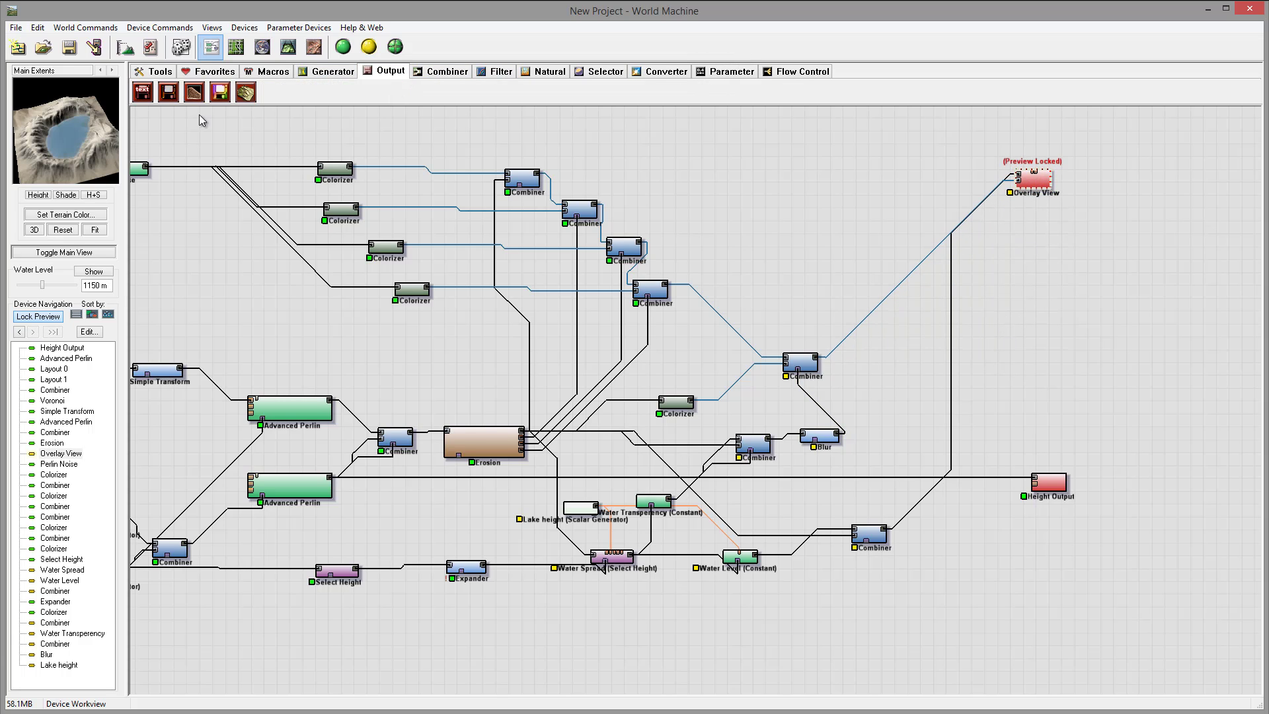
left_click(221, 93)
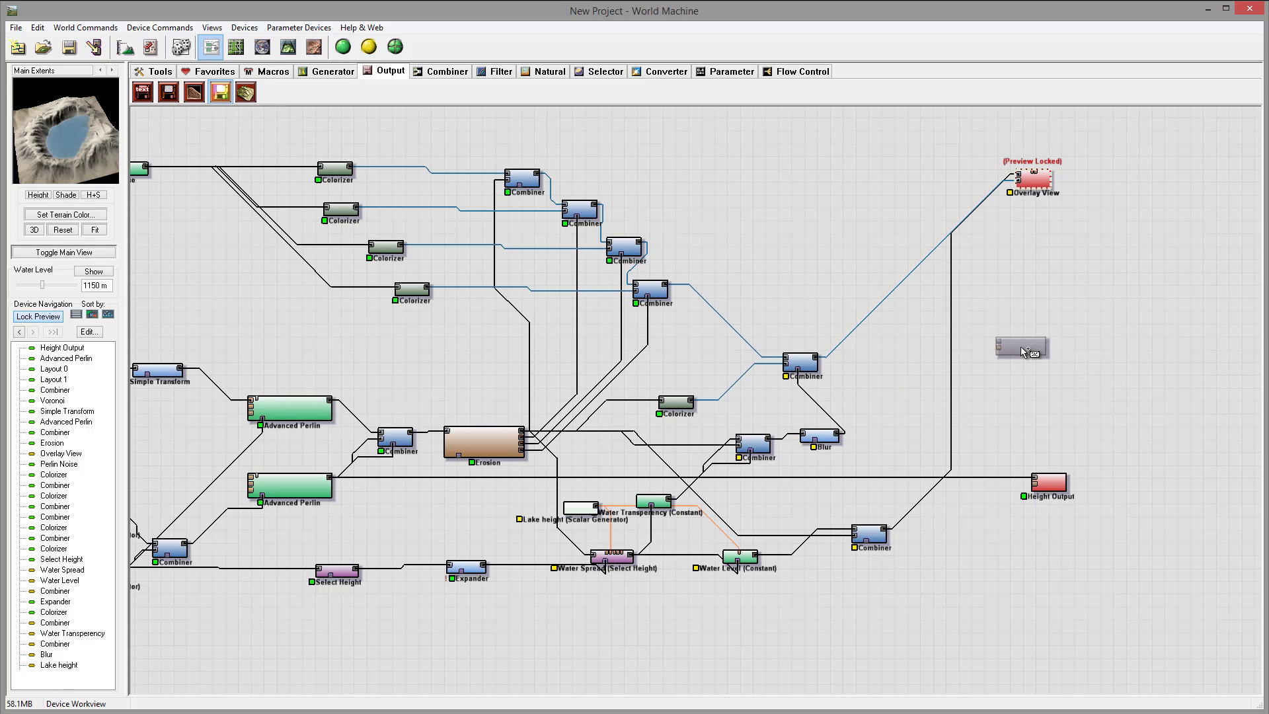
left_click(1023, 353)
right_click(1053, 274)
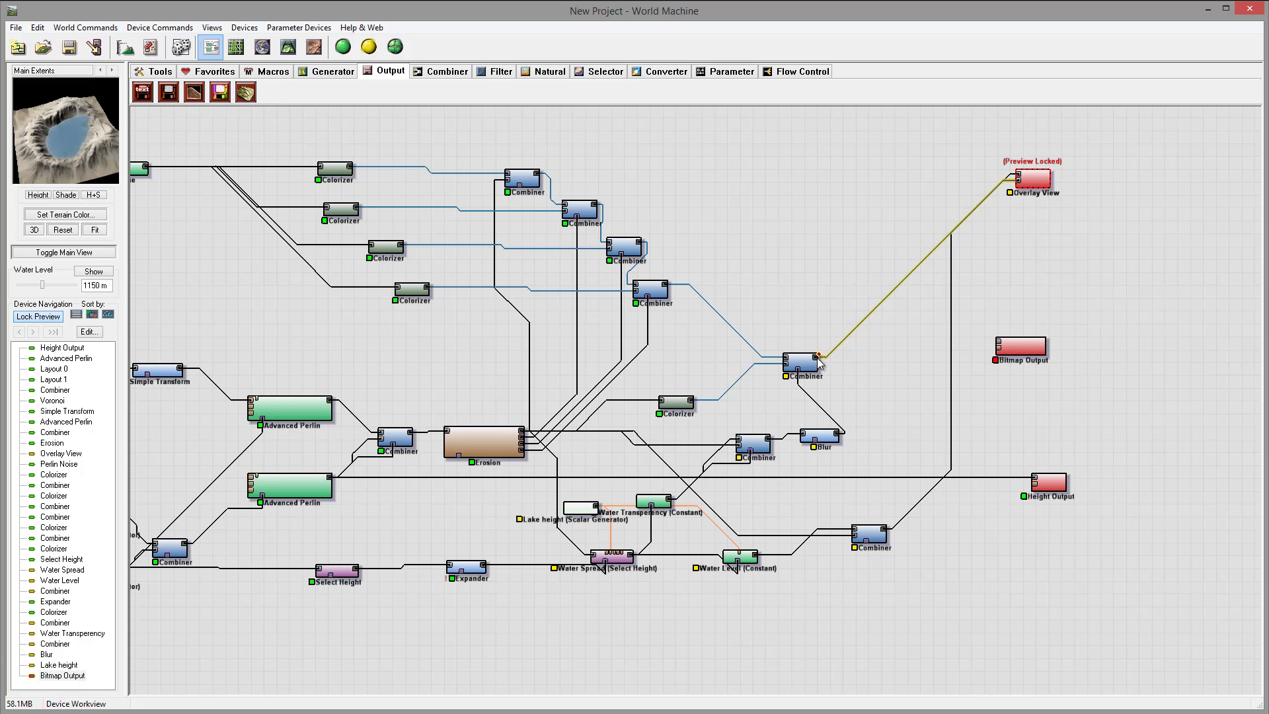
left_click_drag(822, 357, 1076, 363)
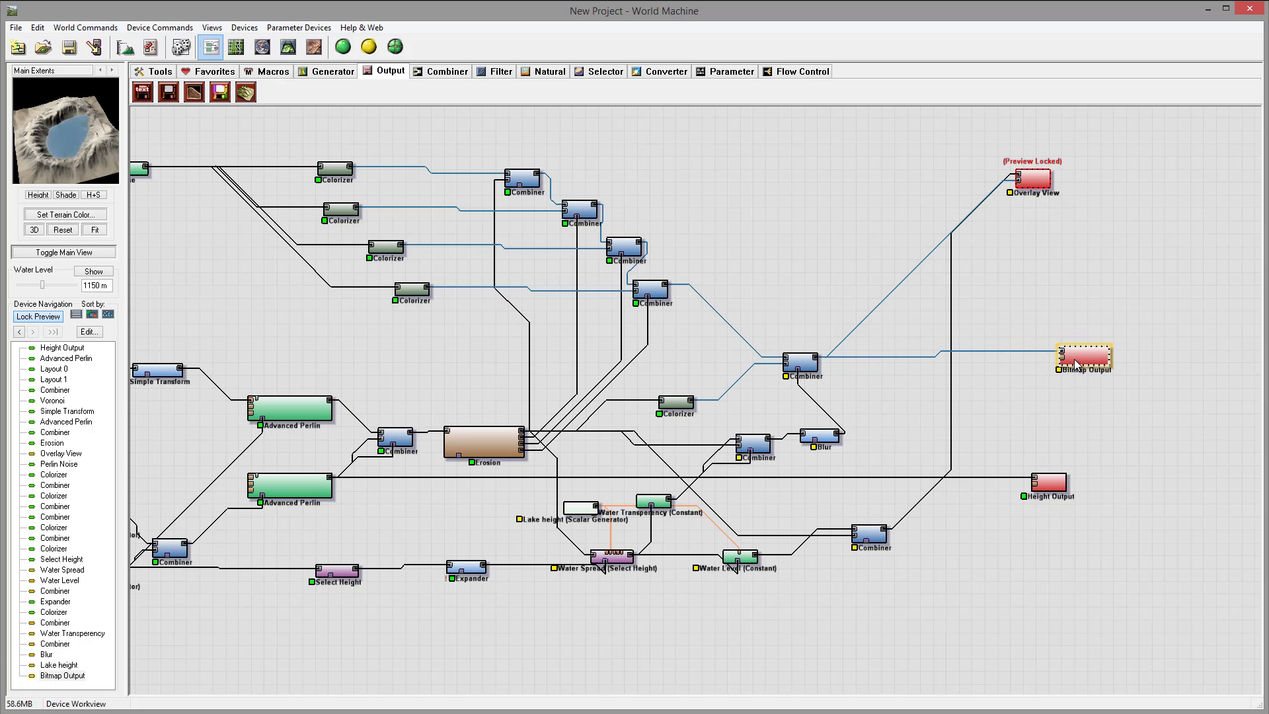
- Lock the preview on the Bitmap Output device and release the lock again
right_click(1076, 363)
left_click(1123, 382)
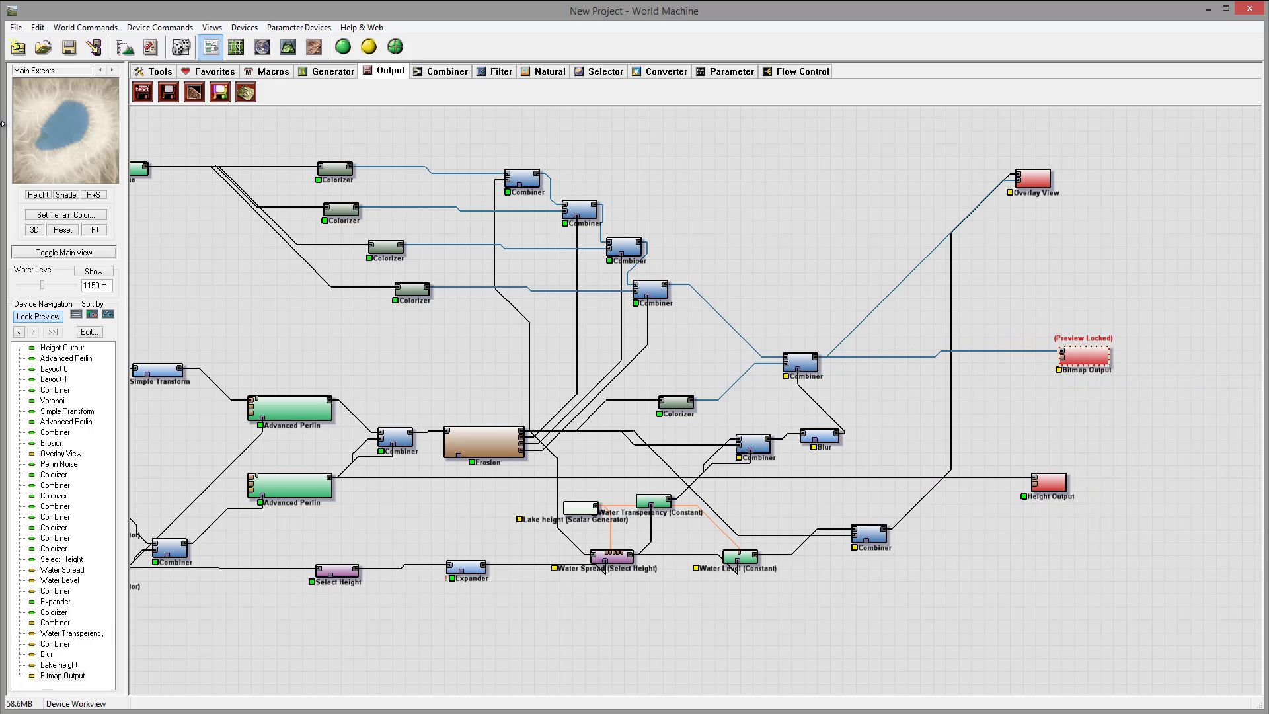
right_click(1080, 355)
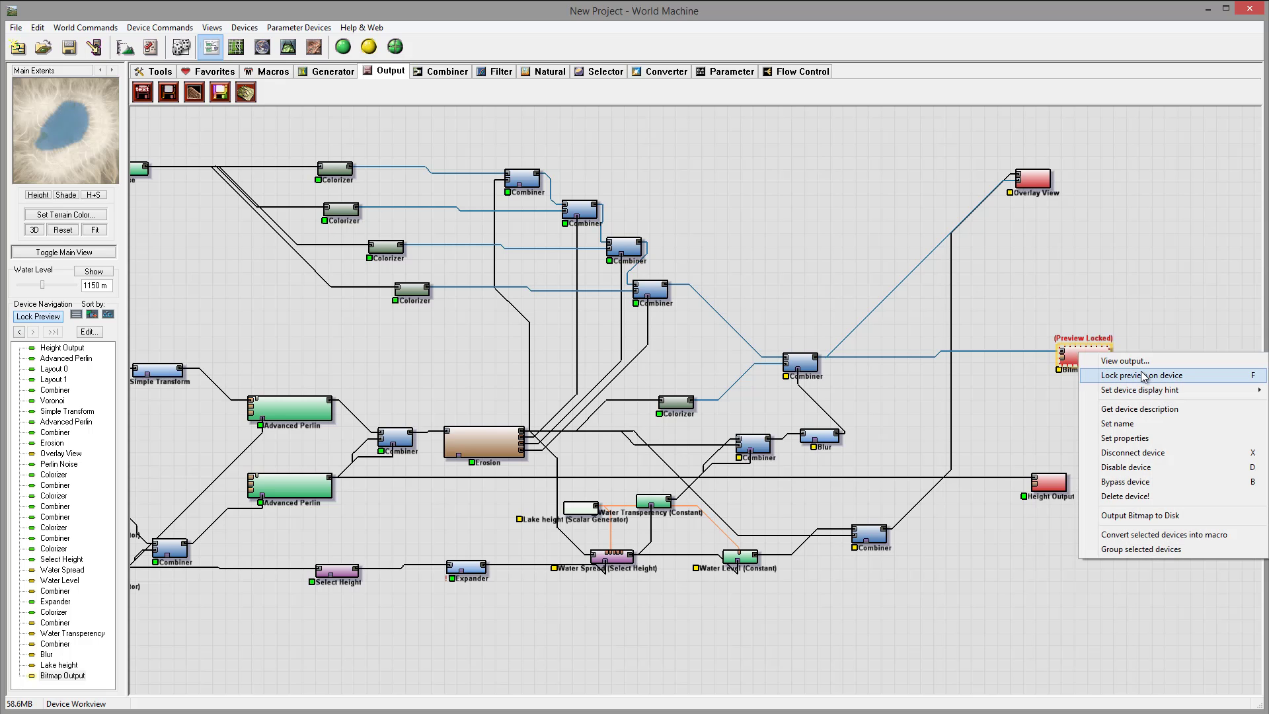
left_click(1142, 375)
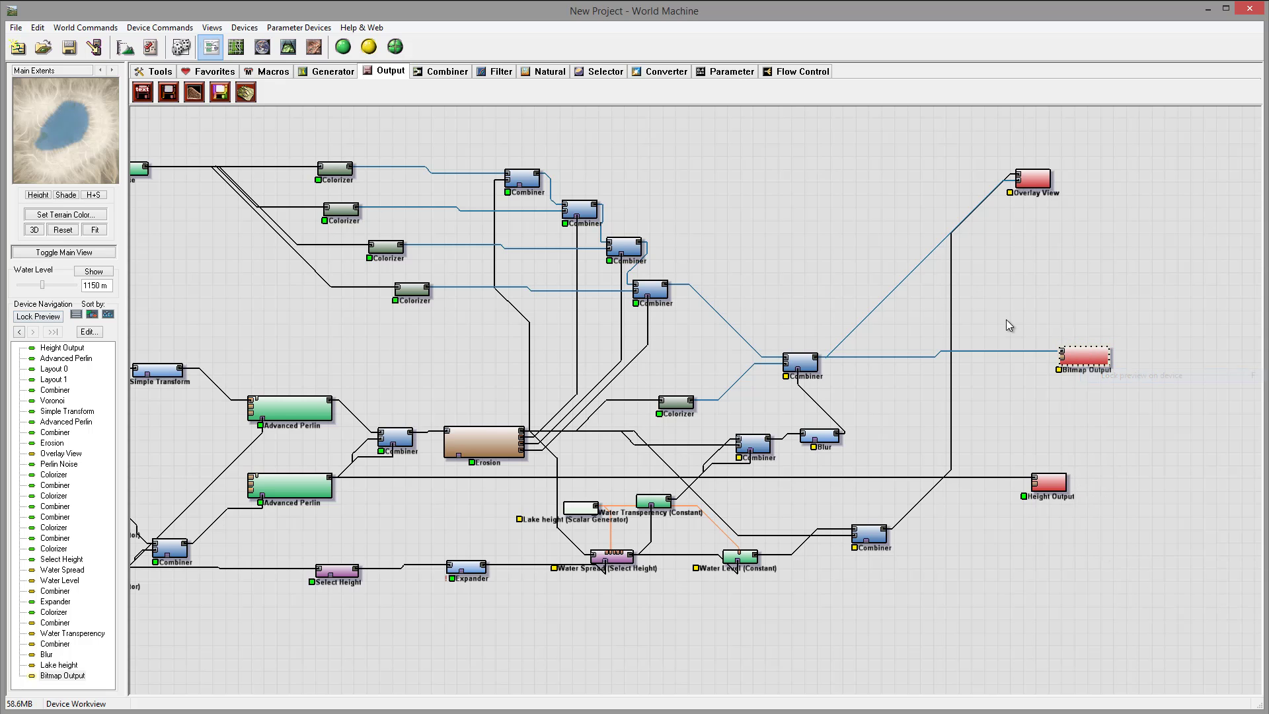
- Examine the Bitmap Output's colour map up close in 3D and return to the device graph
left_click(288, 46)
scroll(661, 410, "up", 3)
left_click_drag(628, 448, 698, 570)
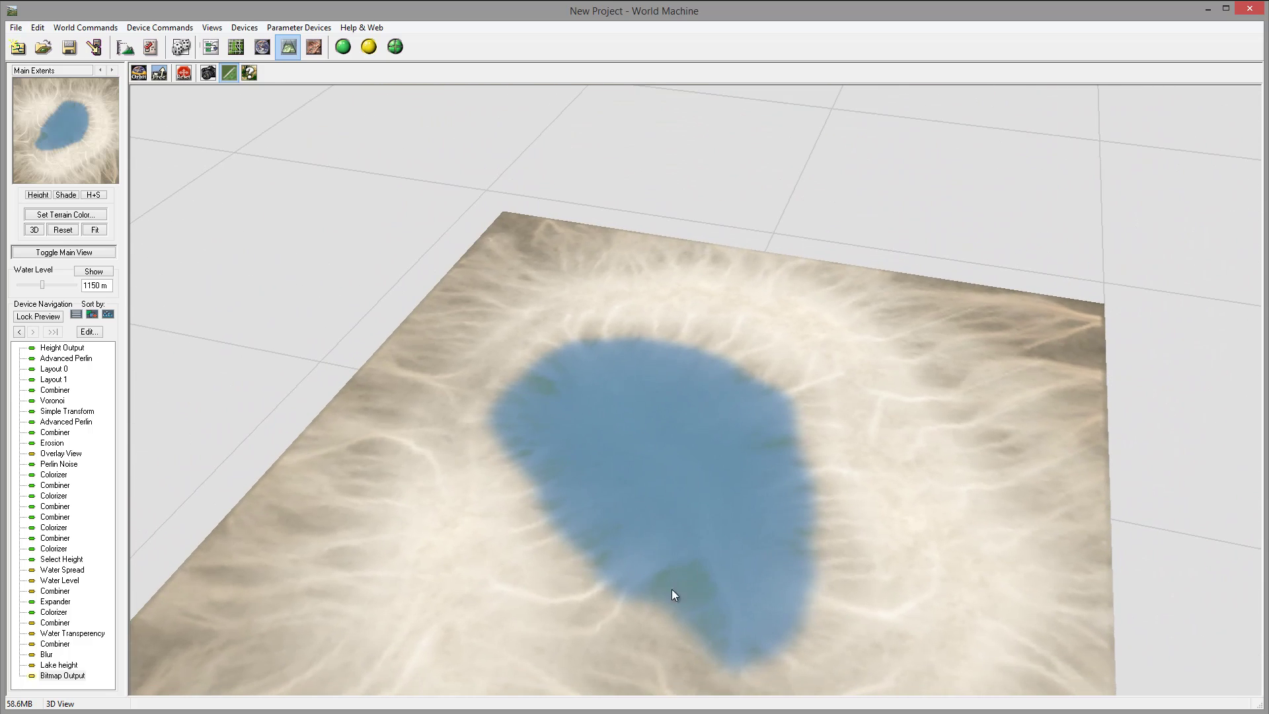
left_click(211, 48)
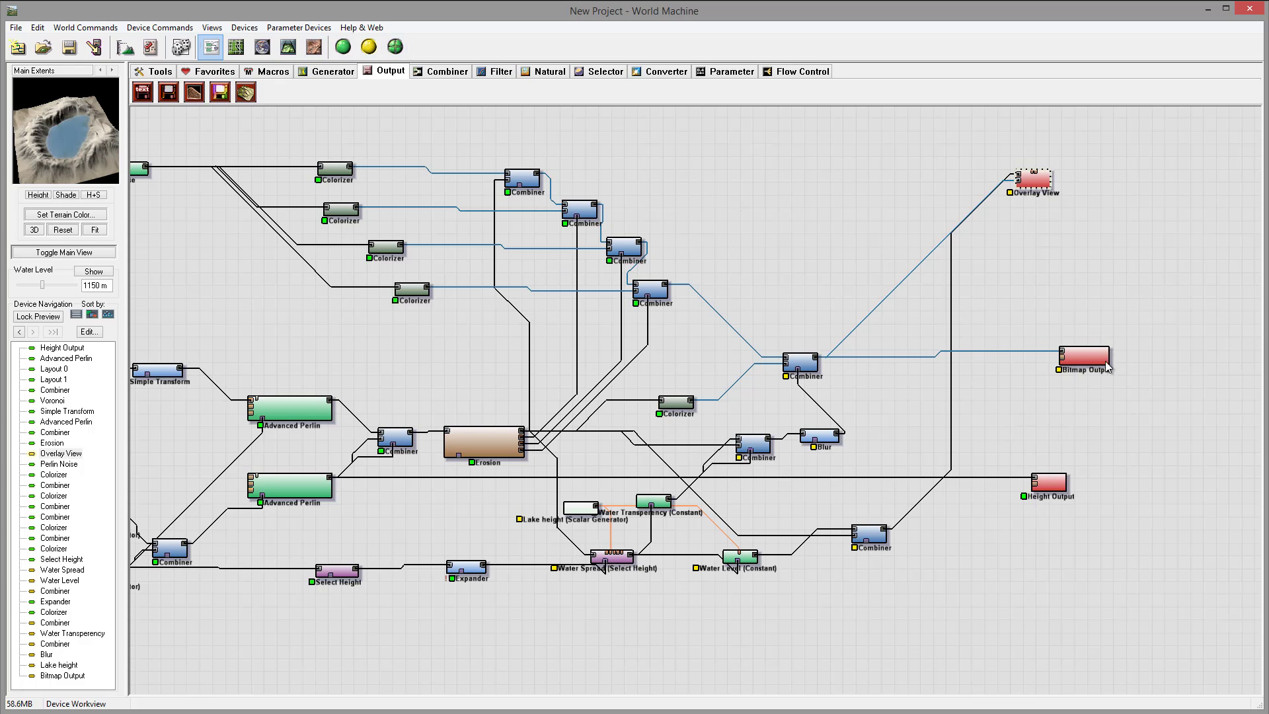
- Reposition the Bitmap Output, the mask Combiner with its Blur, and the Lake height generator to tidy the graph
left_click_drag(1070, 355, 1049, 340)
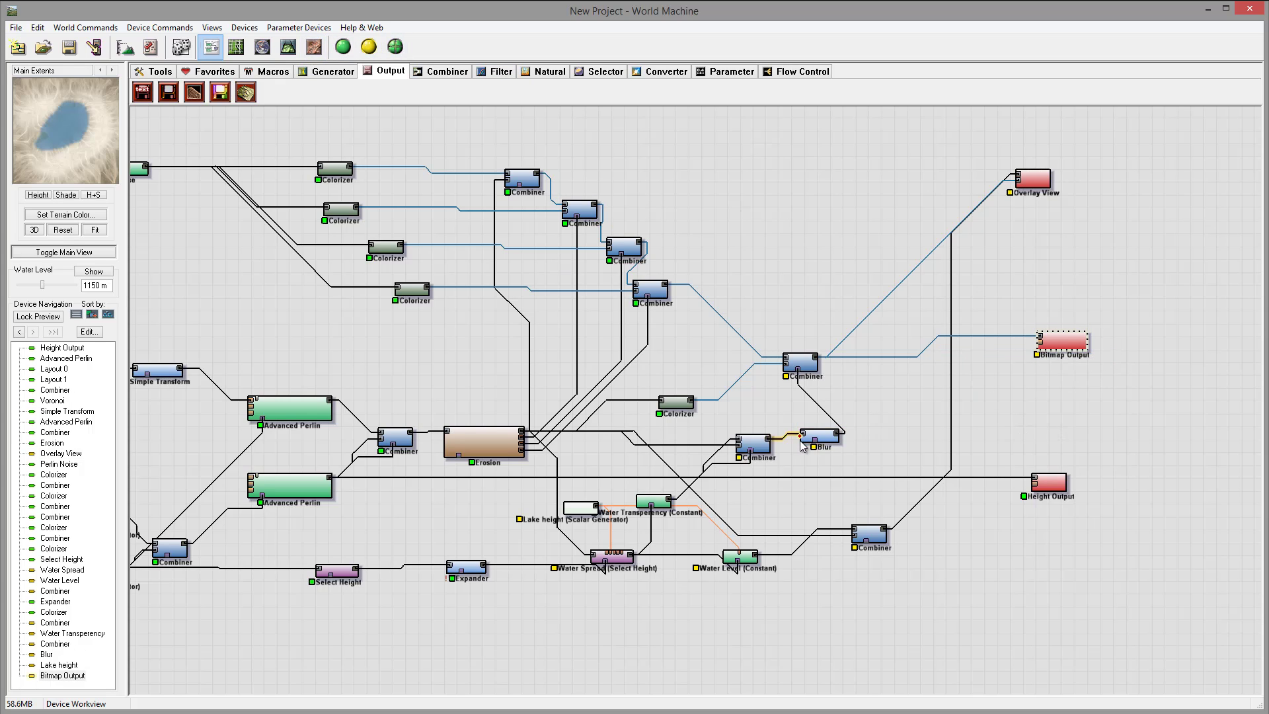
left_click_drag(763, 449, 814, 441)
left_click_drag(1061, 341, 1067, 329)
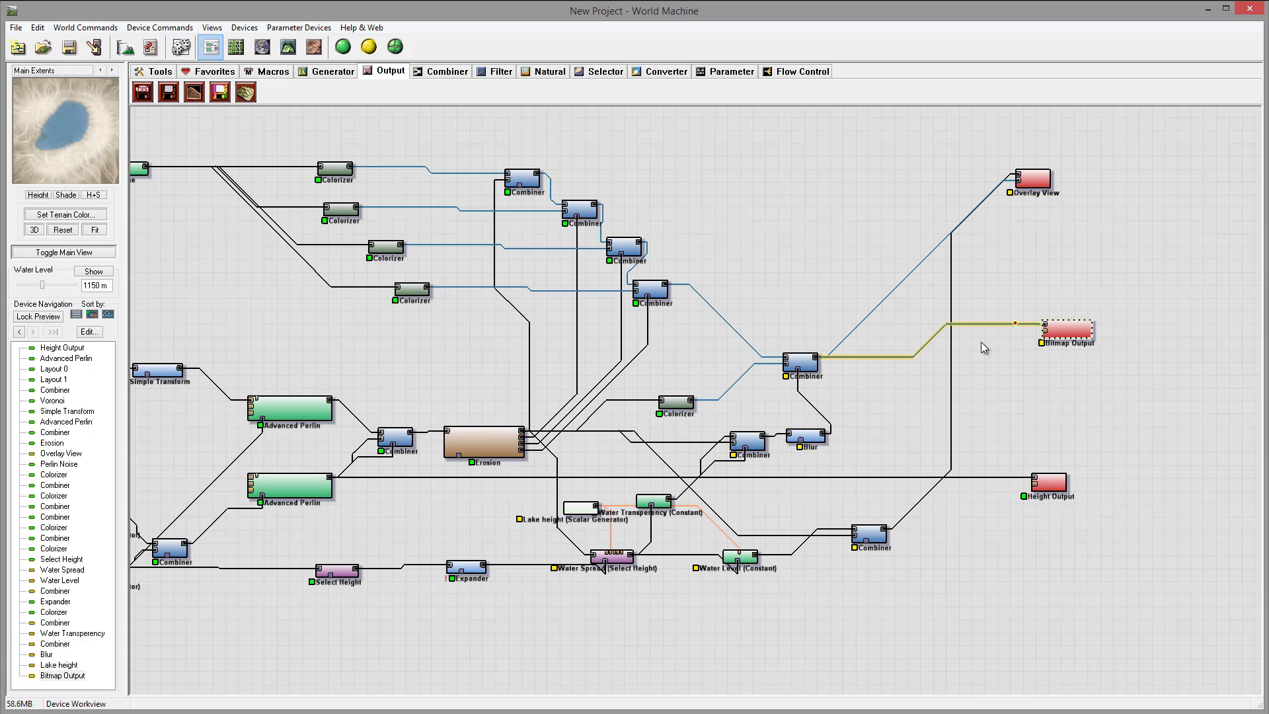
left_click(653, 504)
mouse_move(599, 510)
left_mouse_down()
mouse_move(541, 509)
mouse_move(597, 506)
left_mouse_up()
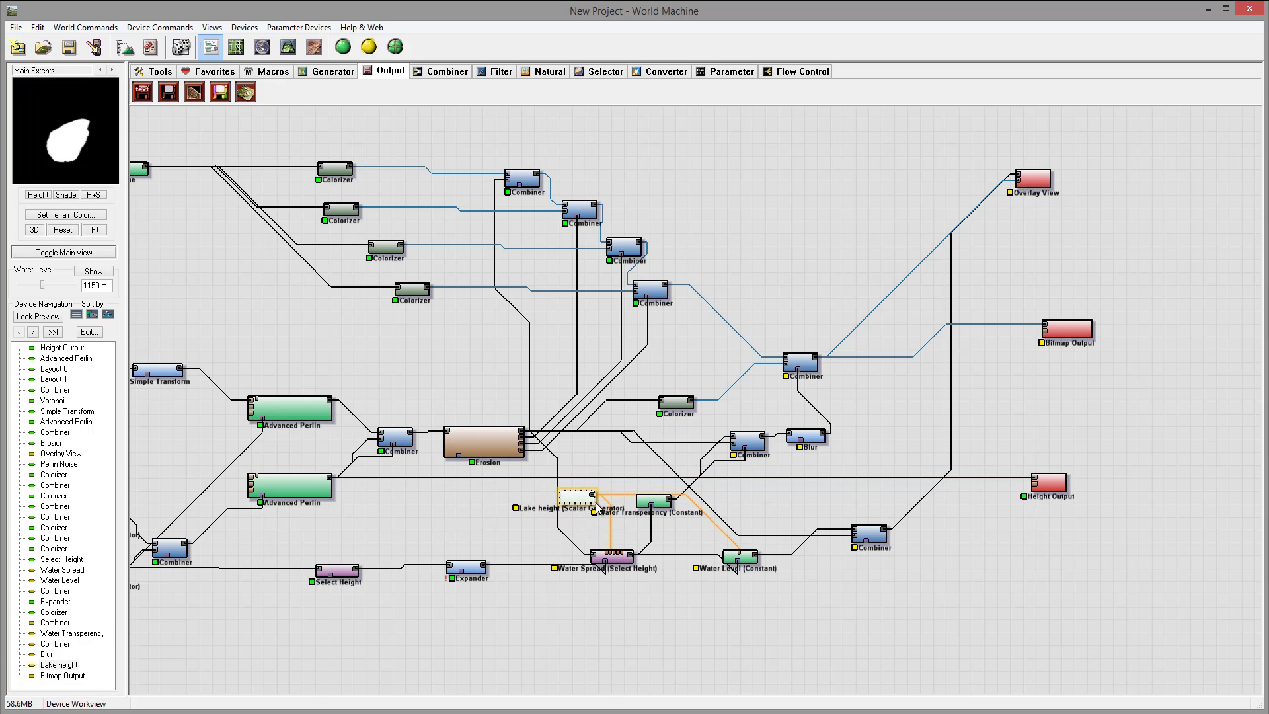
- Preview the Water Level, Water Spread and Bitmap Output devices, and move Overlay View directly above Bitmap Output
left_click(742, 559)
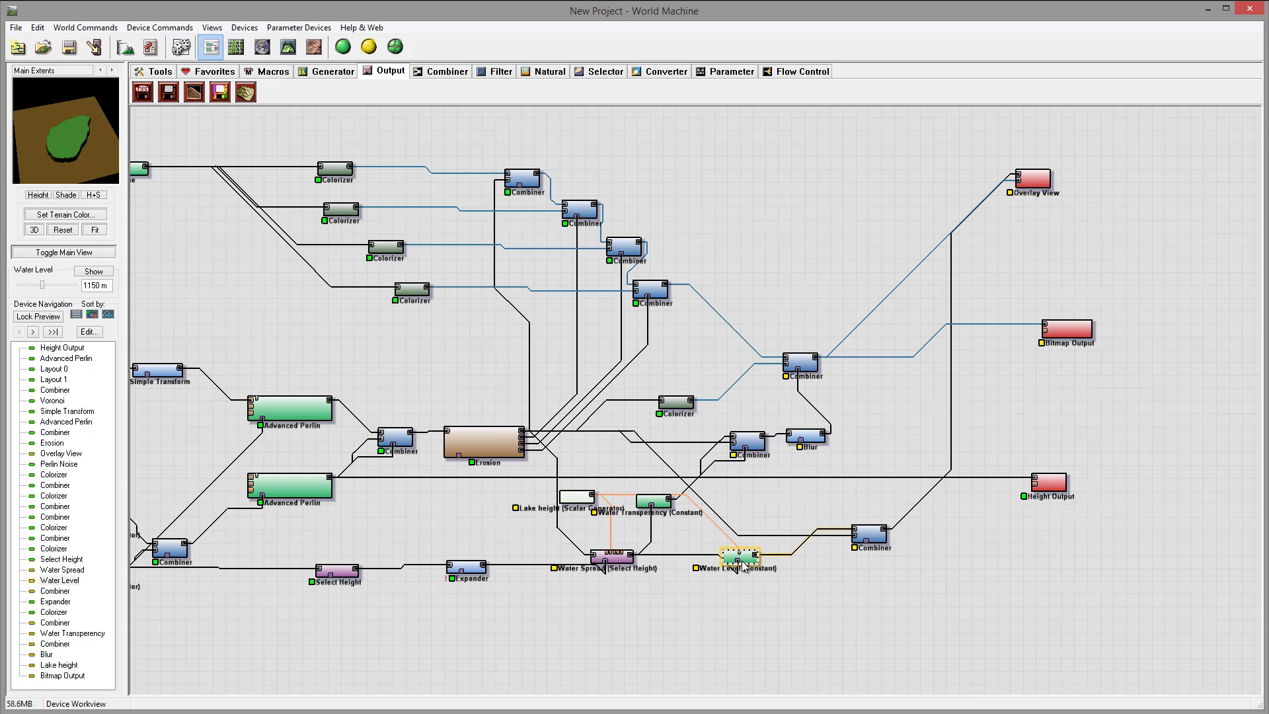
left_click(609, 558)
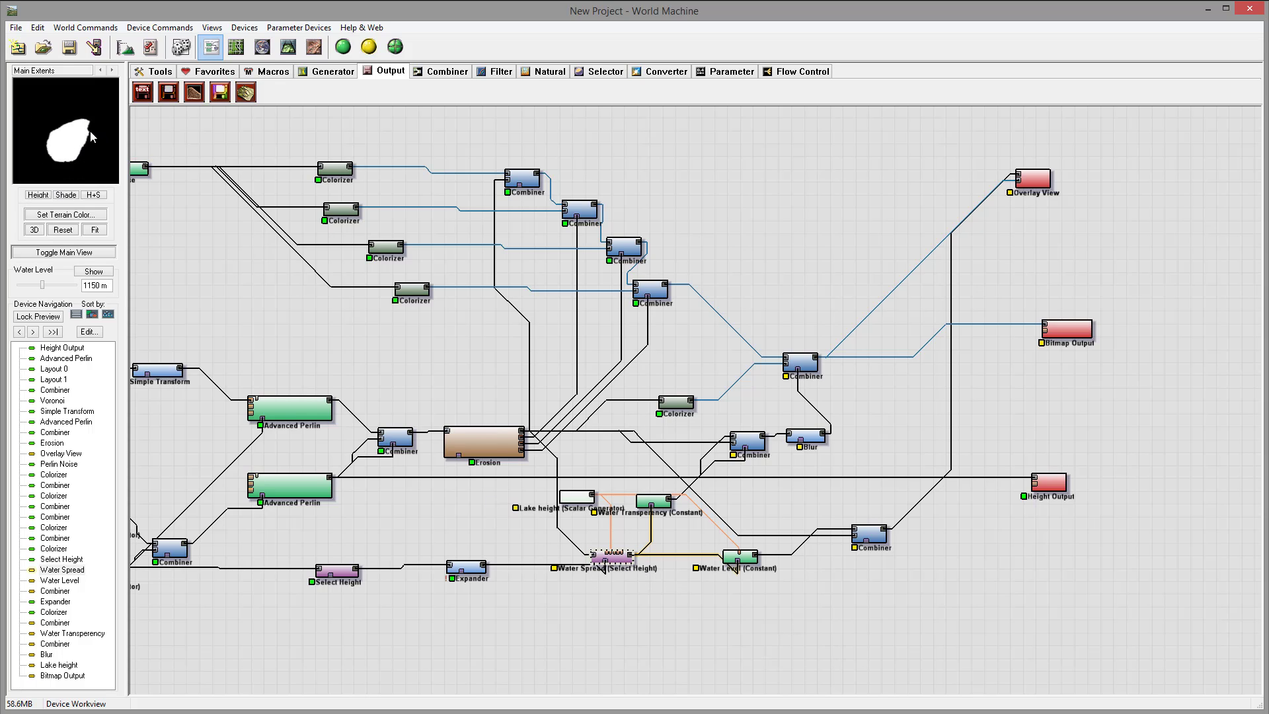
left_click(1068, 327)
left_click_drag(1046, 180, 1062, 189)
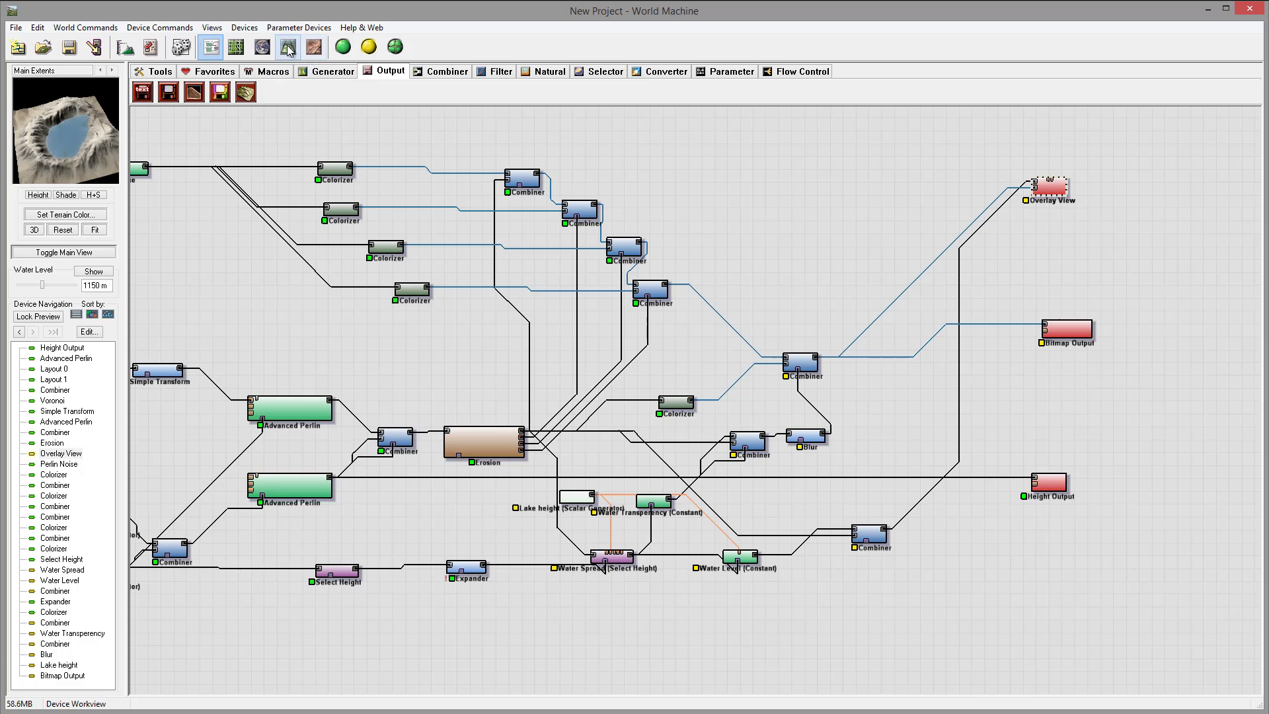
- Set the Main Extents normal build resolution to 2049 x 2049
left_click(124, 50)
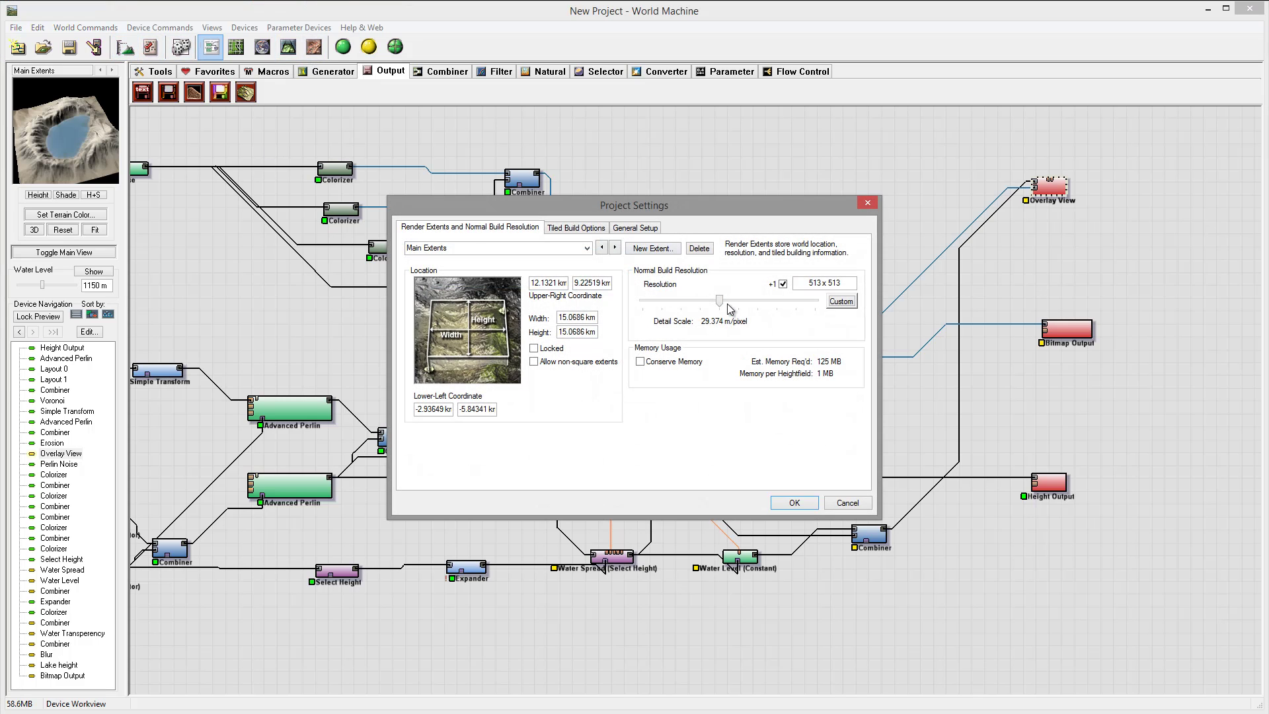
left_click_drag(720, 302, 742, 304)
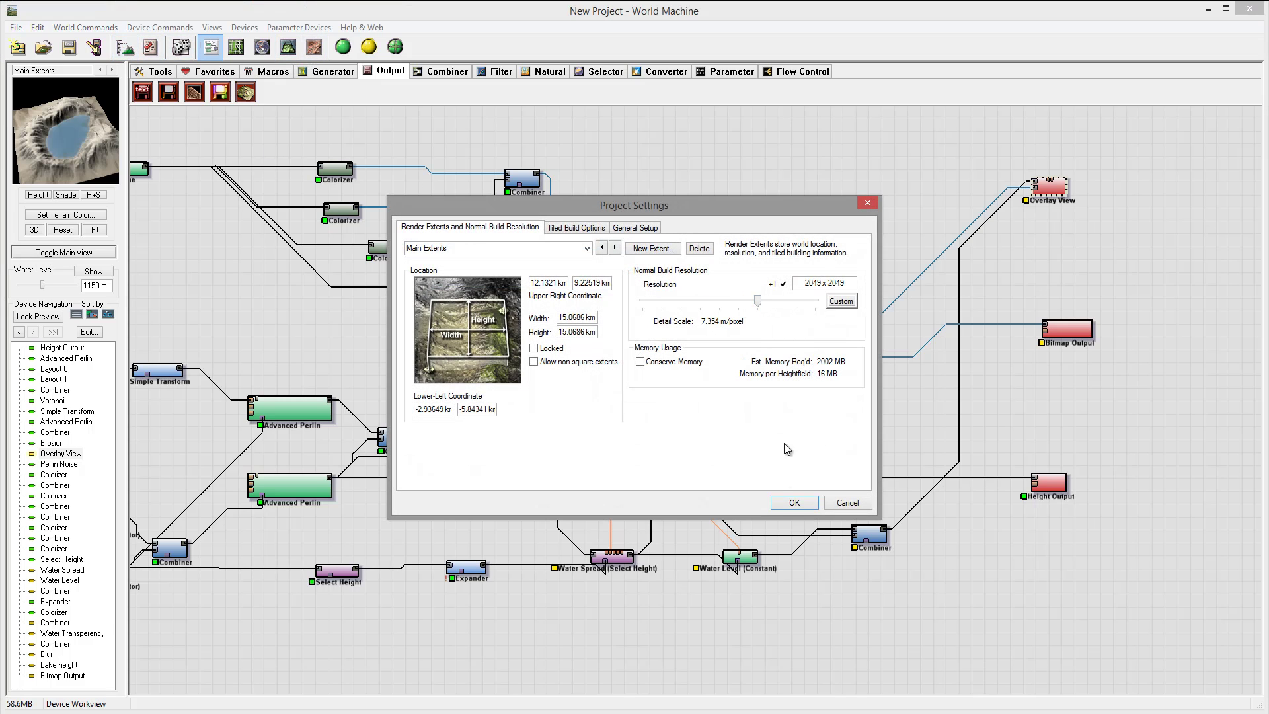
left_click(780, 502)
- Build the world at the current resolution and inspect the crater lake in 3D from several angles
left_click(289, 46)
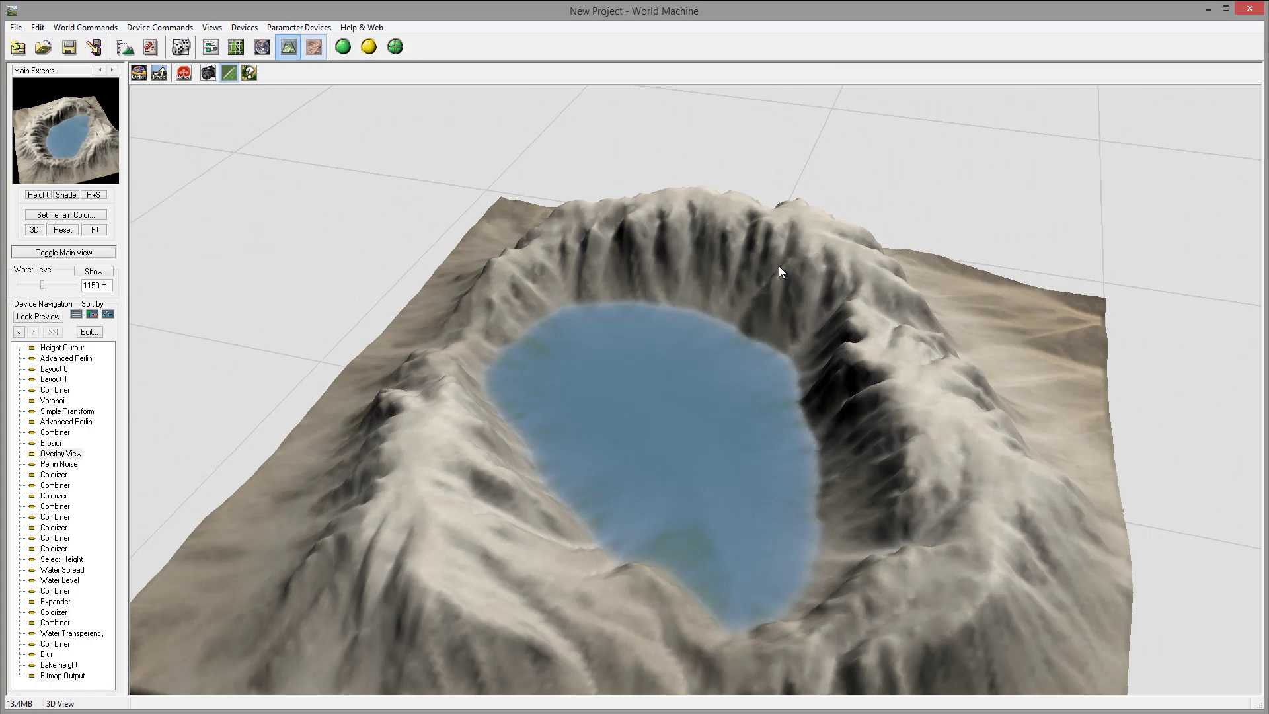
left_click(351, 47)
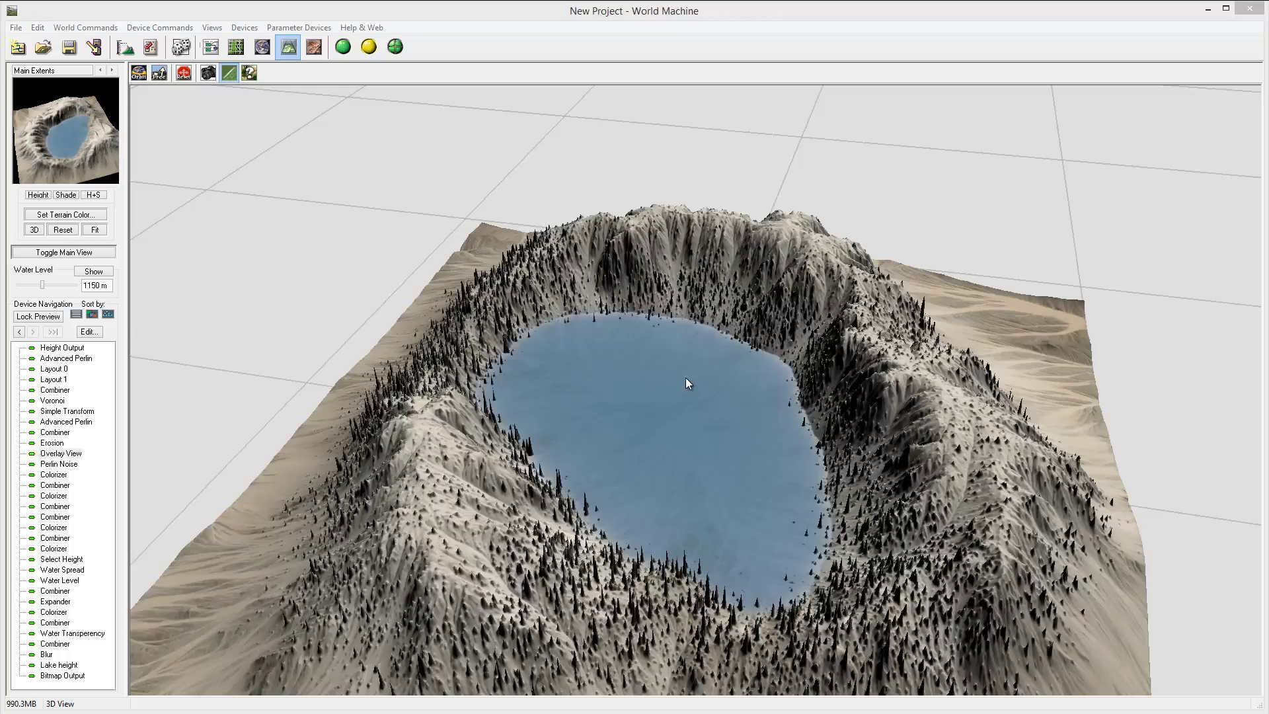
left_click_drag(688, 382, 670, 599)
left_click_drag(707, 461, 397, 430)
left_click_drag(771, 454, 501, 183)
- Adjust the Cubic midlands amount in the Simple Transform device fed by Voronoi
left_click(211, 46)
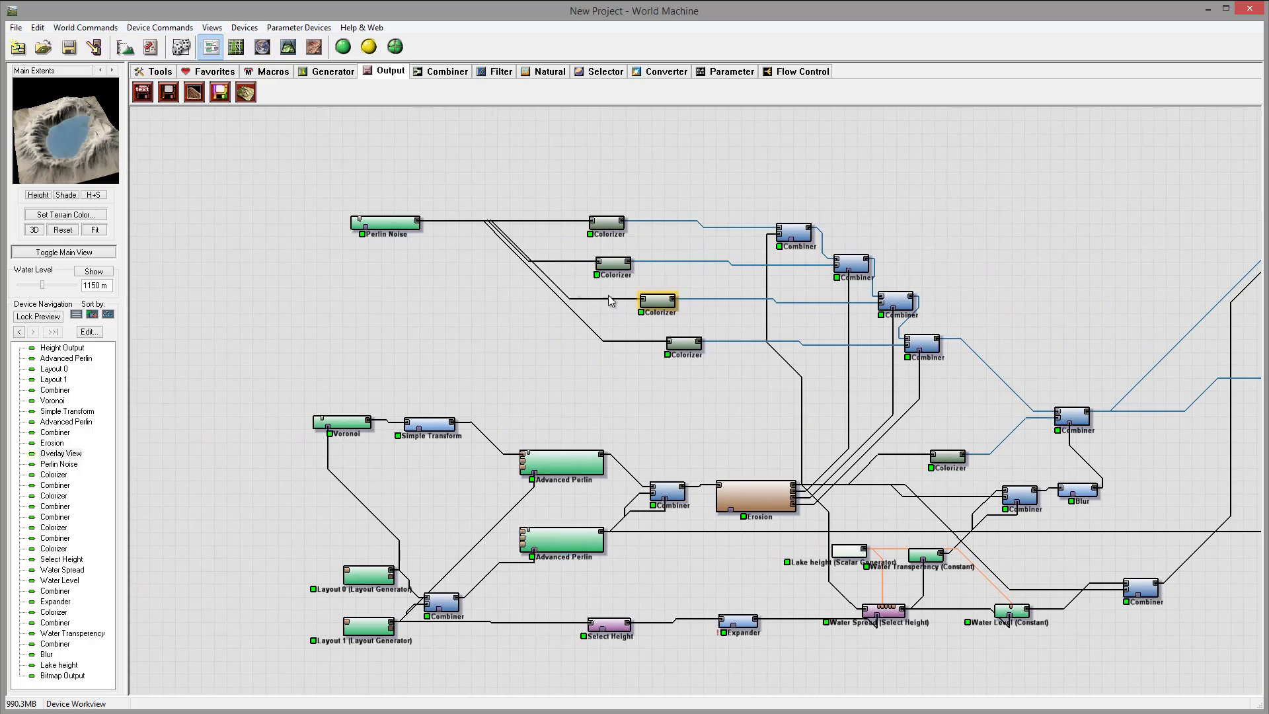
left_click(357, 423)
left_click(444, 427)
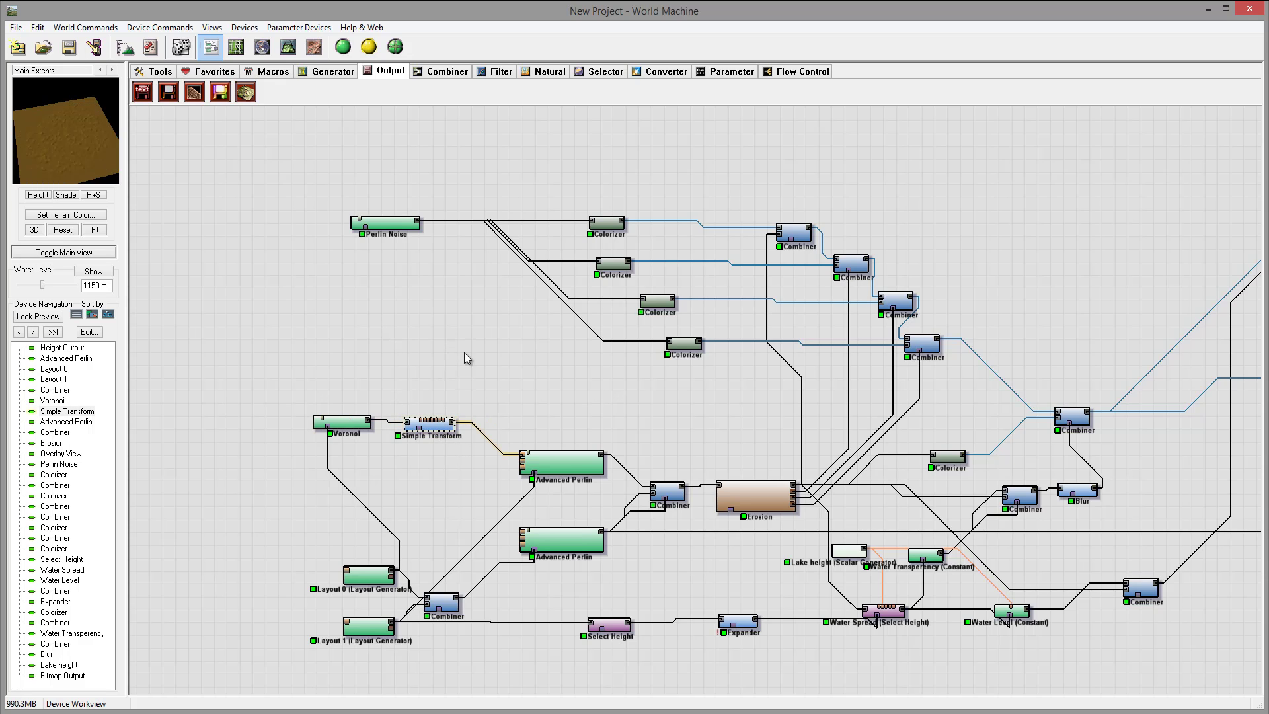
left_click_drag(491, 421, 519, 376)
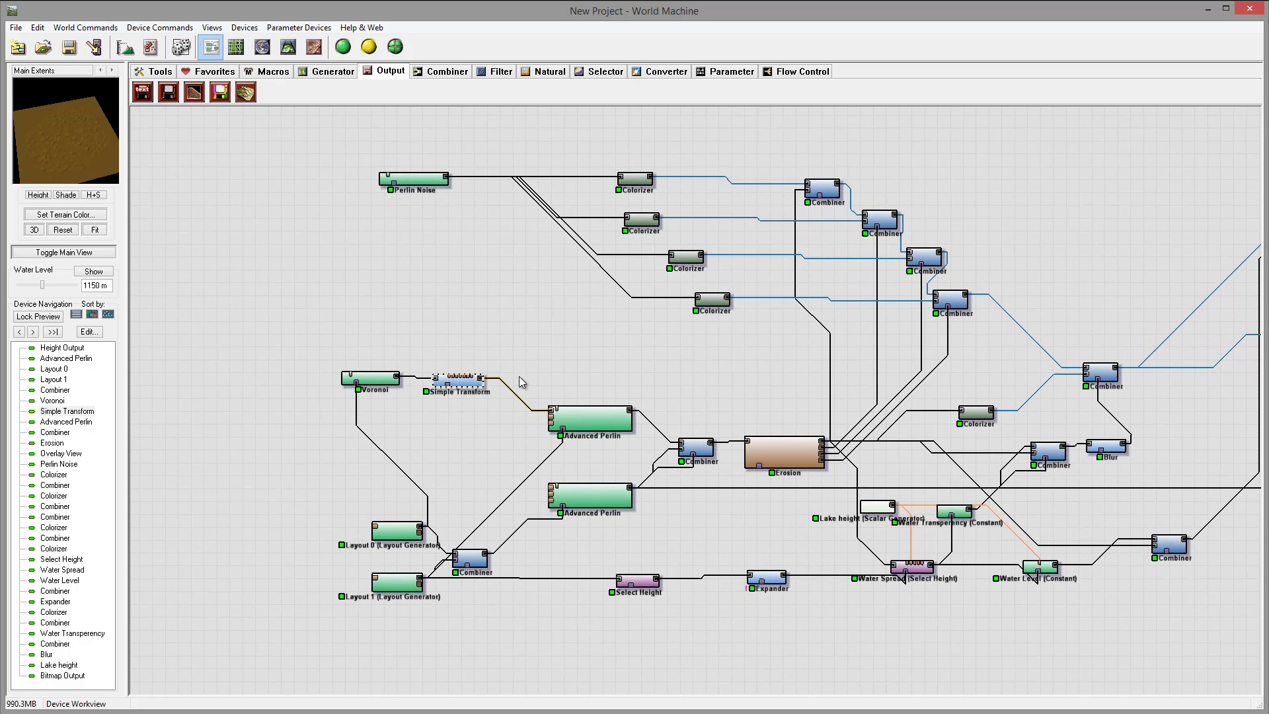
double_click(468, 387)
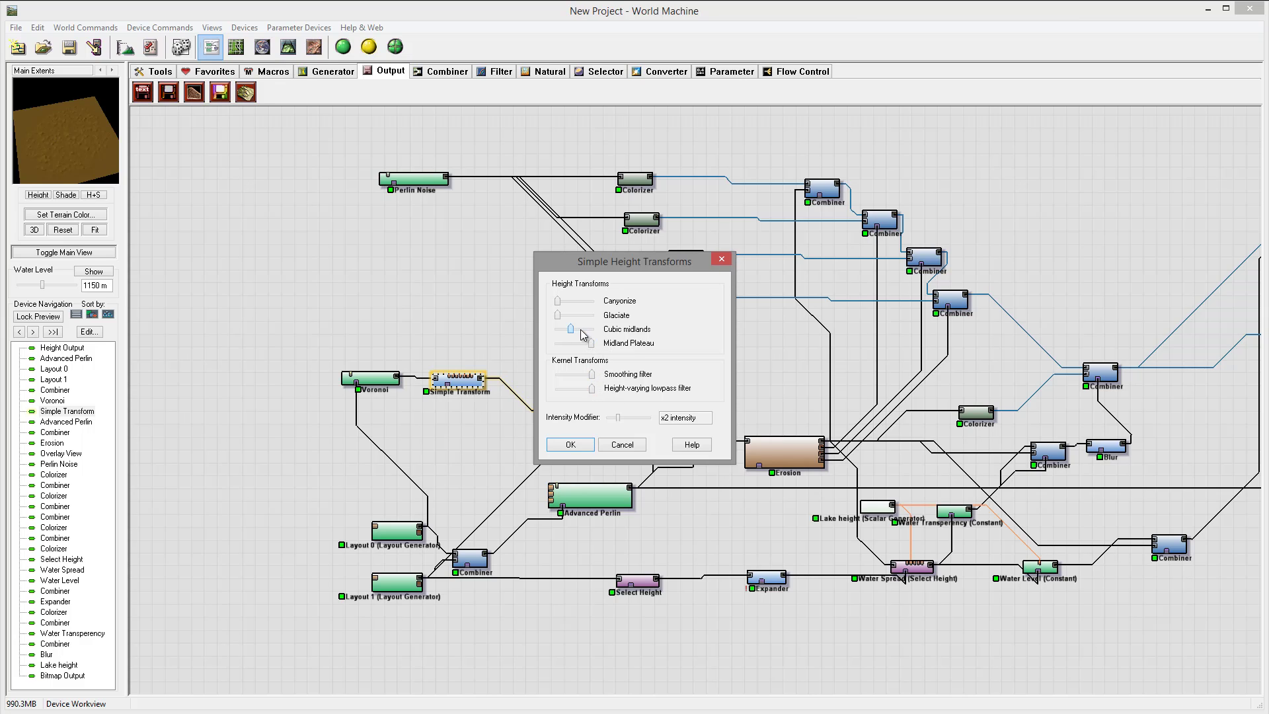
left_click_drag(581, 334, 568, 336)
left_click(571, 445)
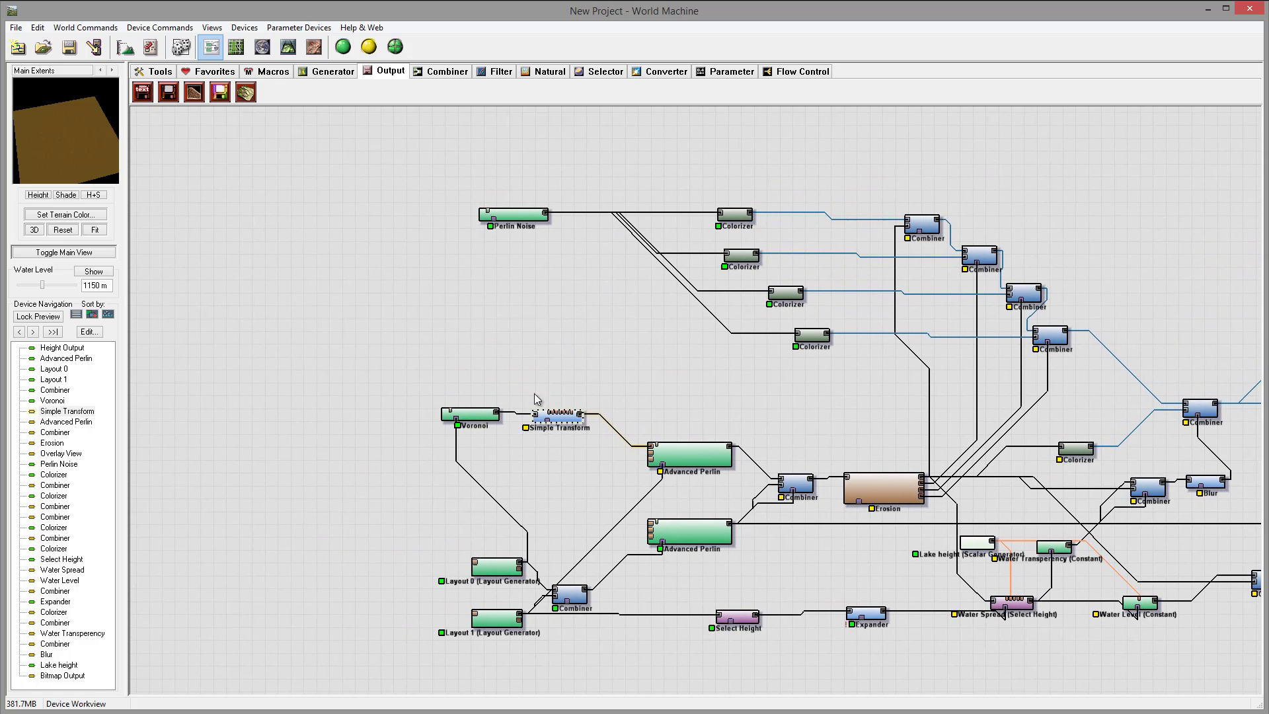
- Shift the Voronoi and Simple Transform devices slightly away from Advanced Perlin to make room between them
left_click(472, 417)
left_click_drag(472, 418, 454, 414)
left_click_drag(561, 427, 550, 420)
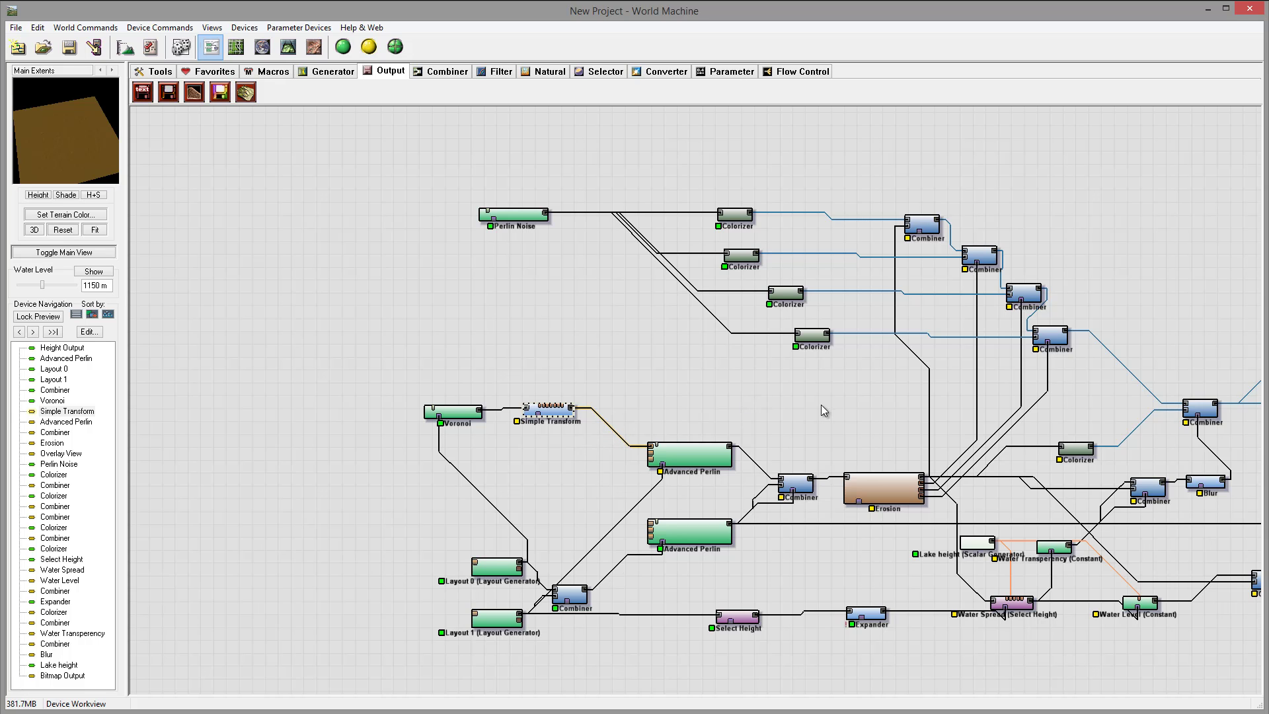
- Show the Simple Transform terrain in the 3D view and build the whole world
right_click_drag(822, 411, 613, 399)
left_click(289, 46)
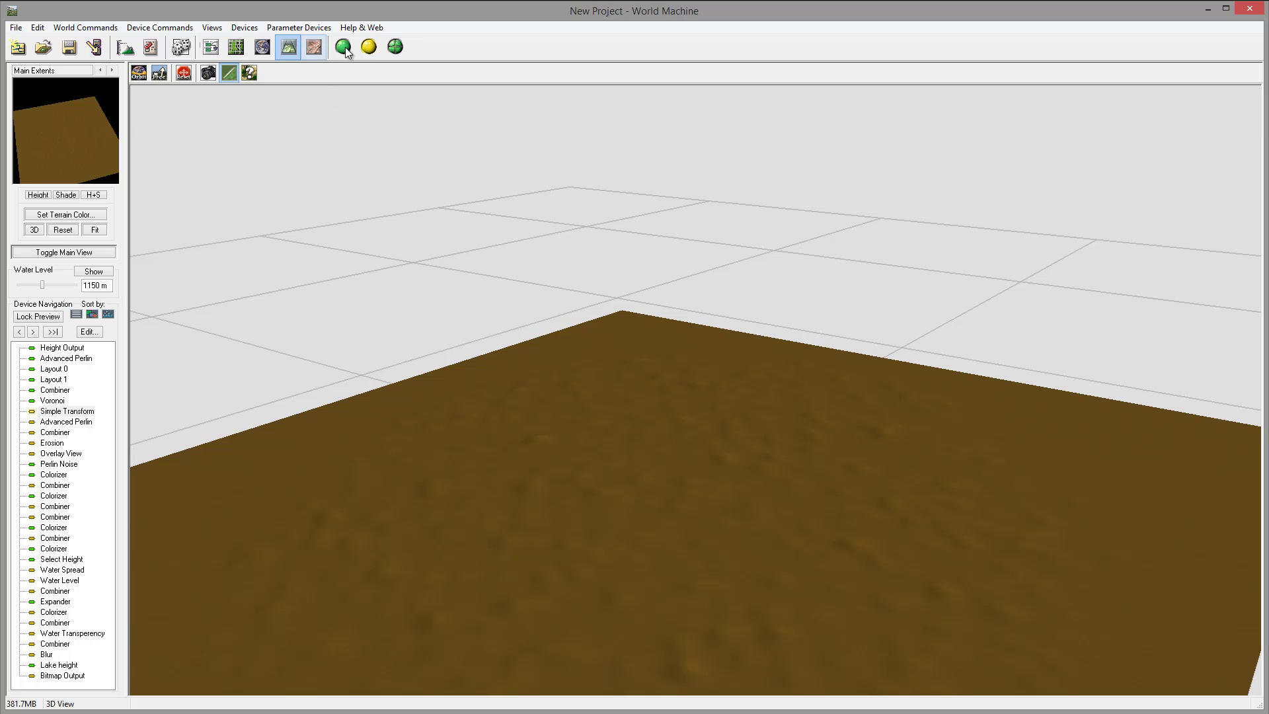
left_click(343, 47)
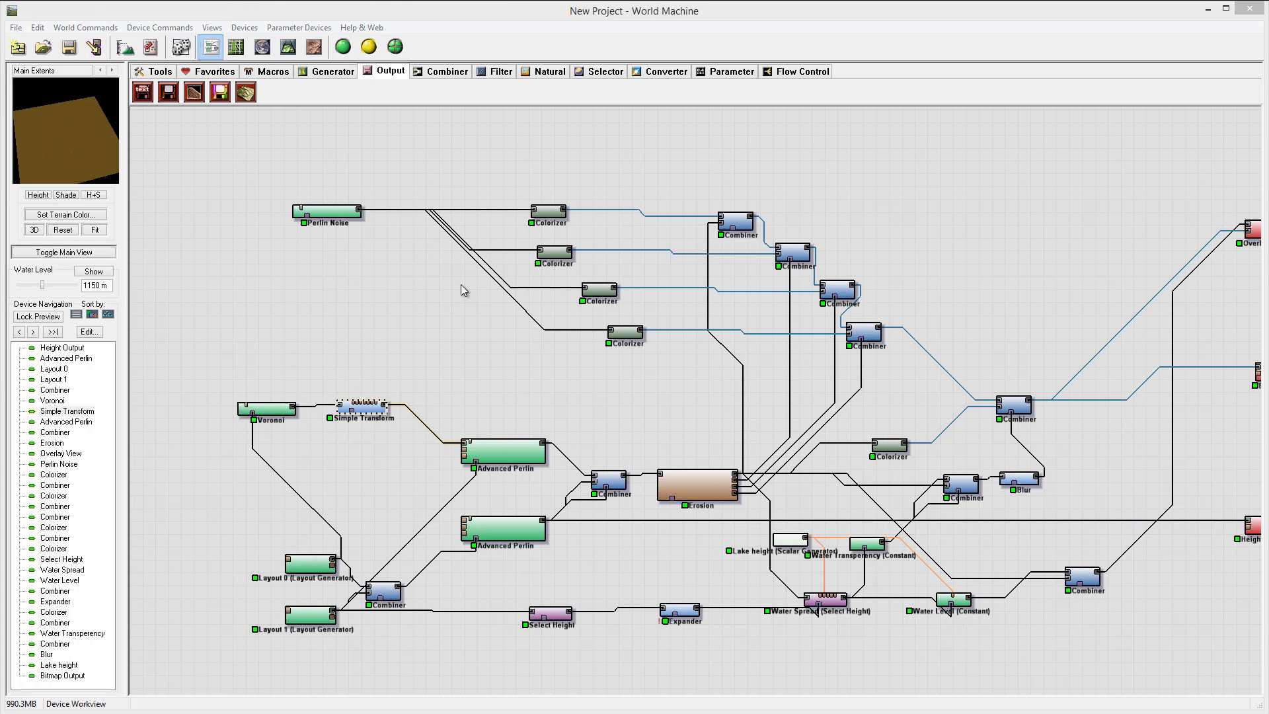
- Insert a Clamp filter between Simple Transform and the upper Advanced Perlin, wire it to both, and align it with Simple Transform
right_click_drag(384, 358, 482, 303)
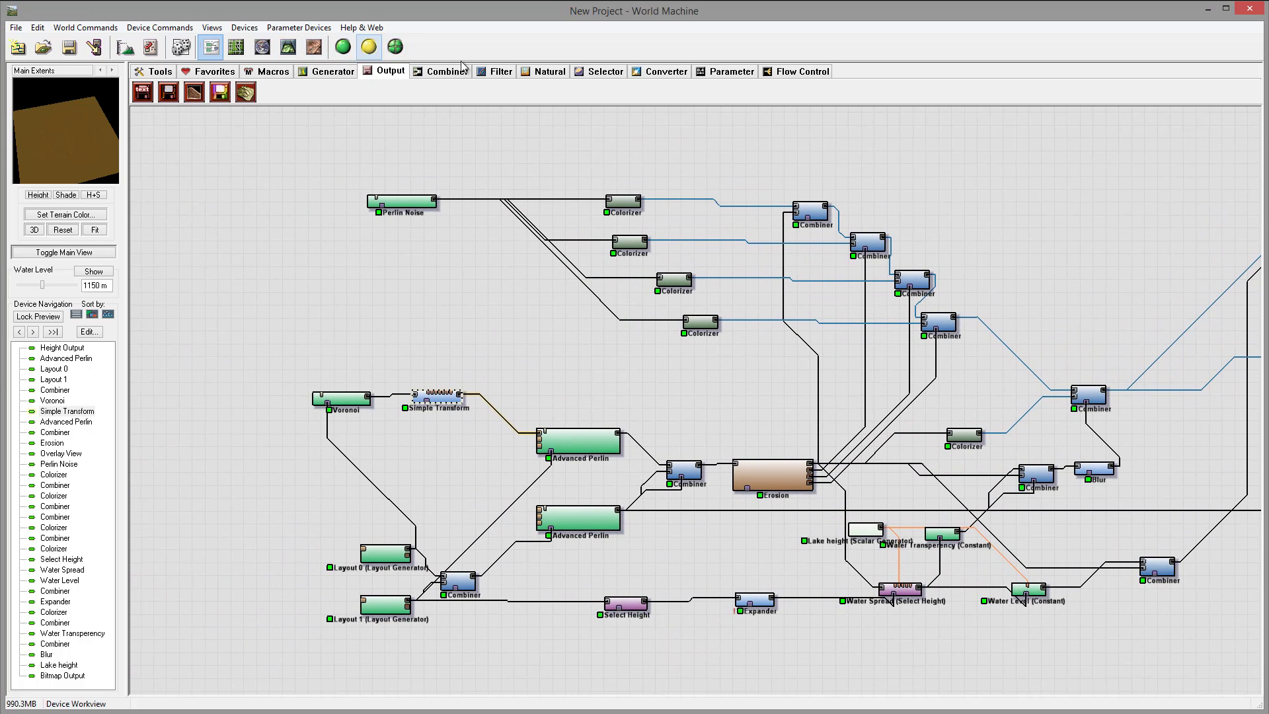
left_click(496, 71)
left_click(143, 92)
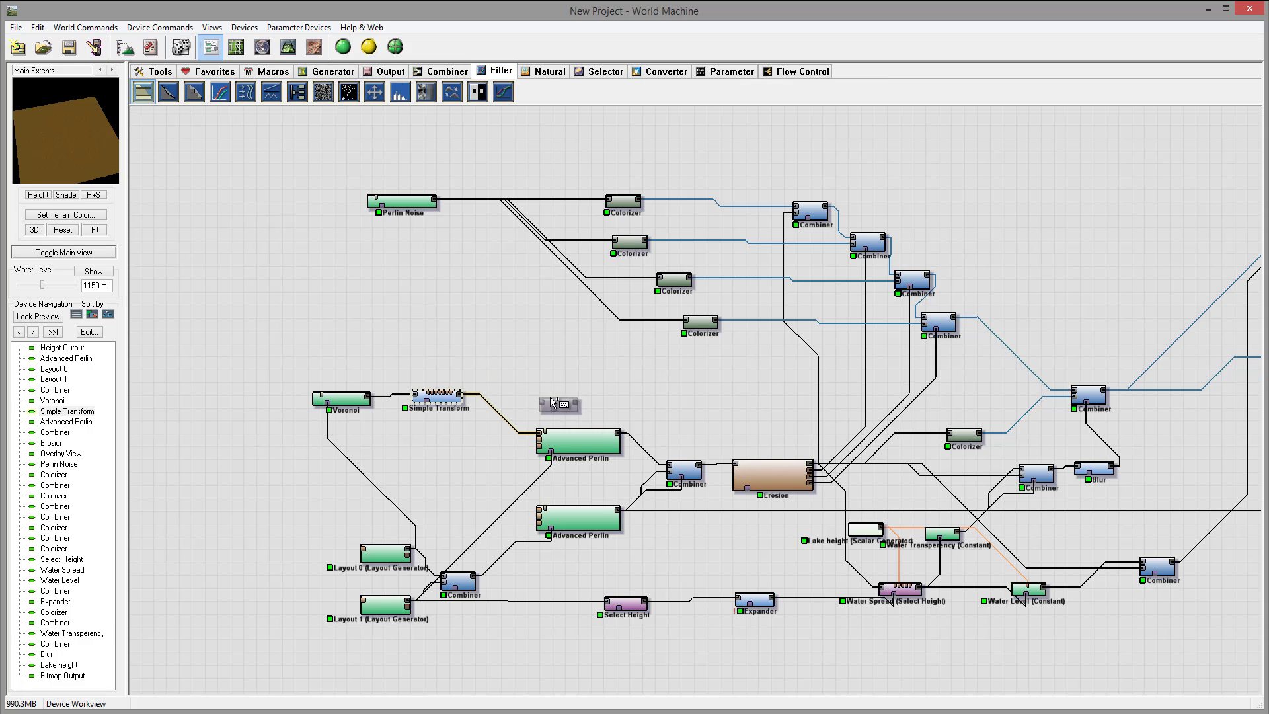
left_click(509, 378)
left_click(466, 396)
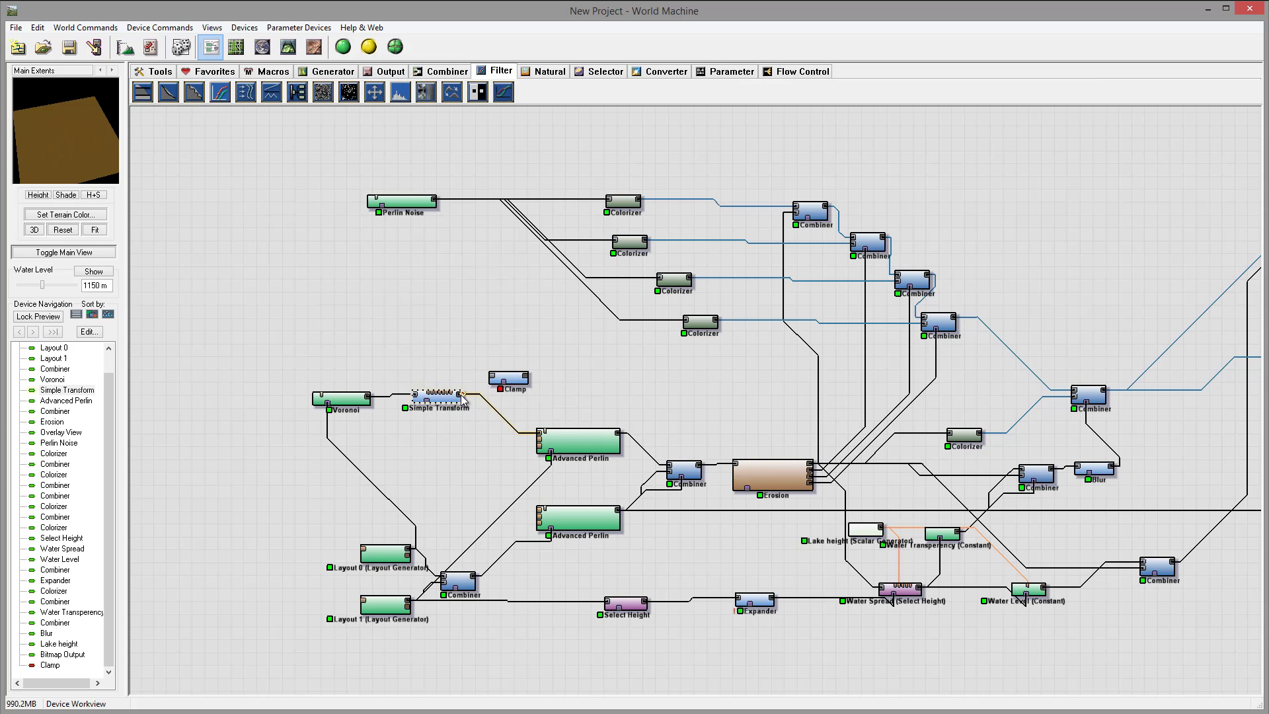
left_click(492, 377)
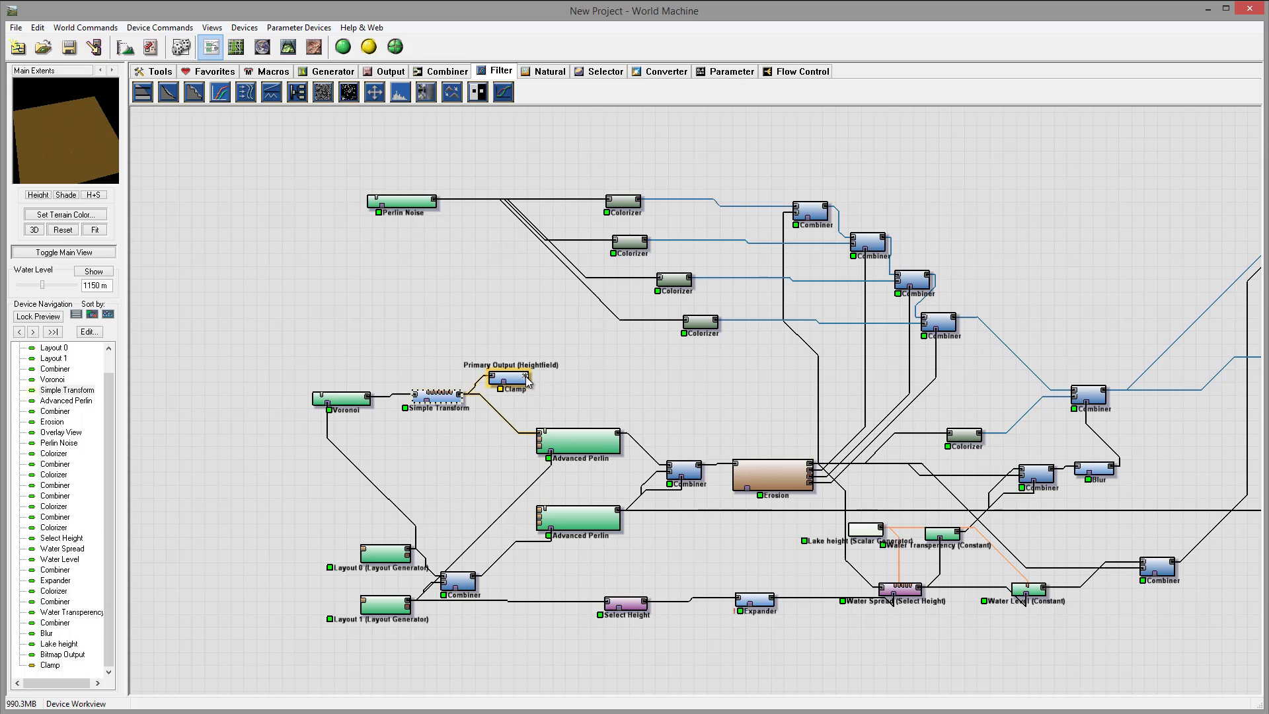
left_click(527, 378)
left_click(527, 377)
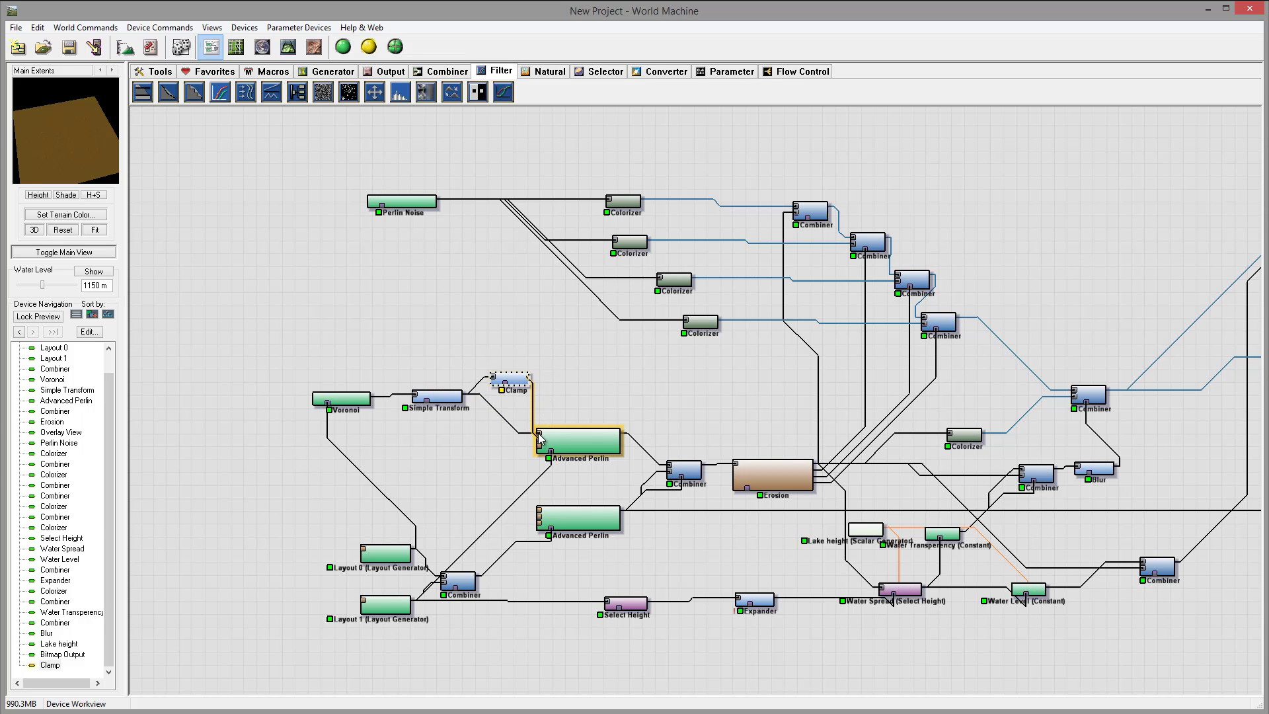
left_click(539, 434)
left_click_drag(521, 386, 527, 398)
- Configure the Clamp device with normalized input, an upper height of 1 m and the Clamp style
double_click(527, 399)
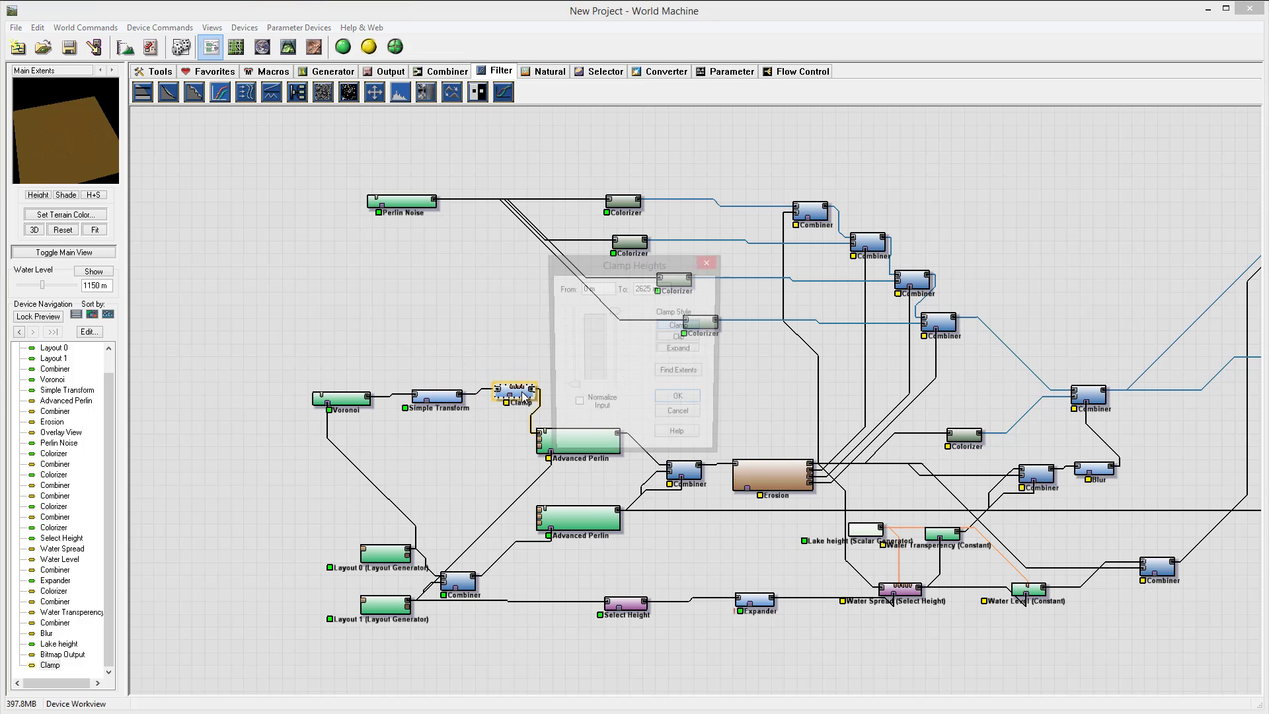
left_click(575, 405)
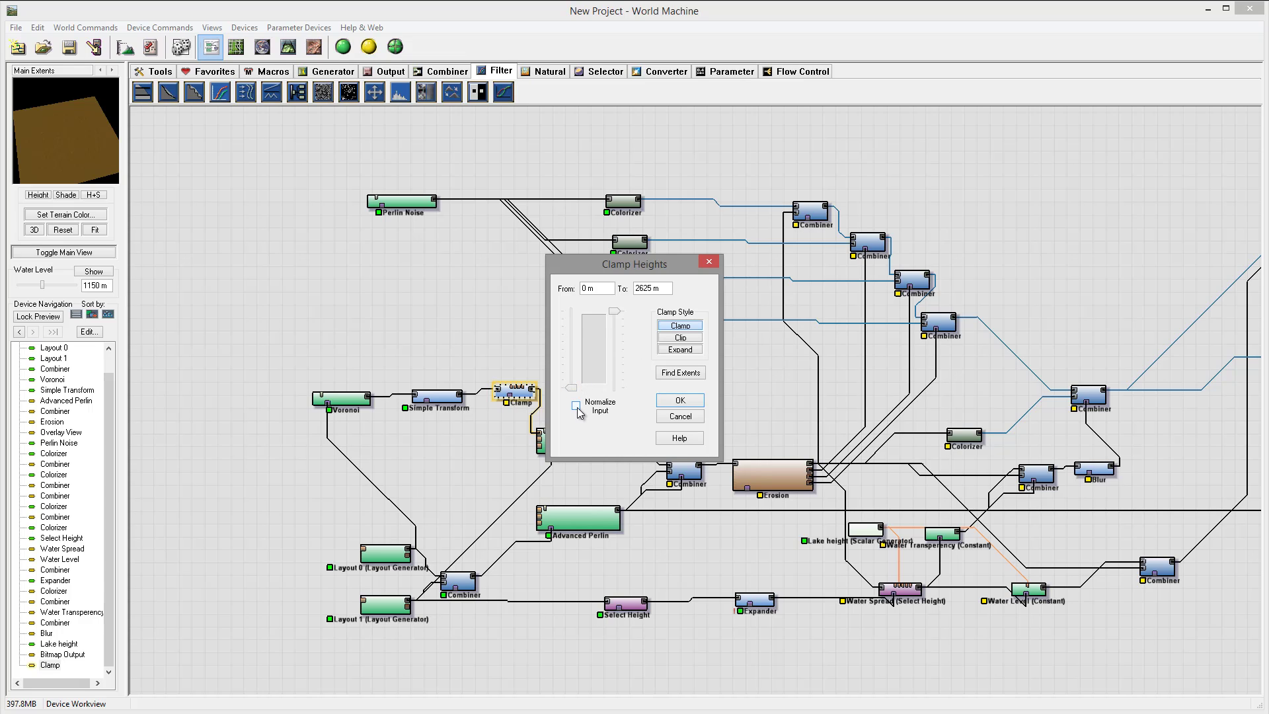
left_click_drag(610, 304, 615, 386)
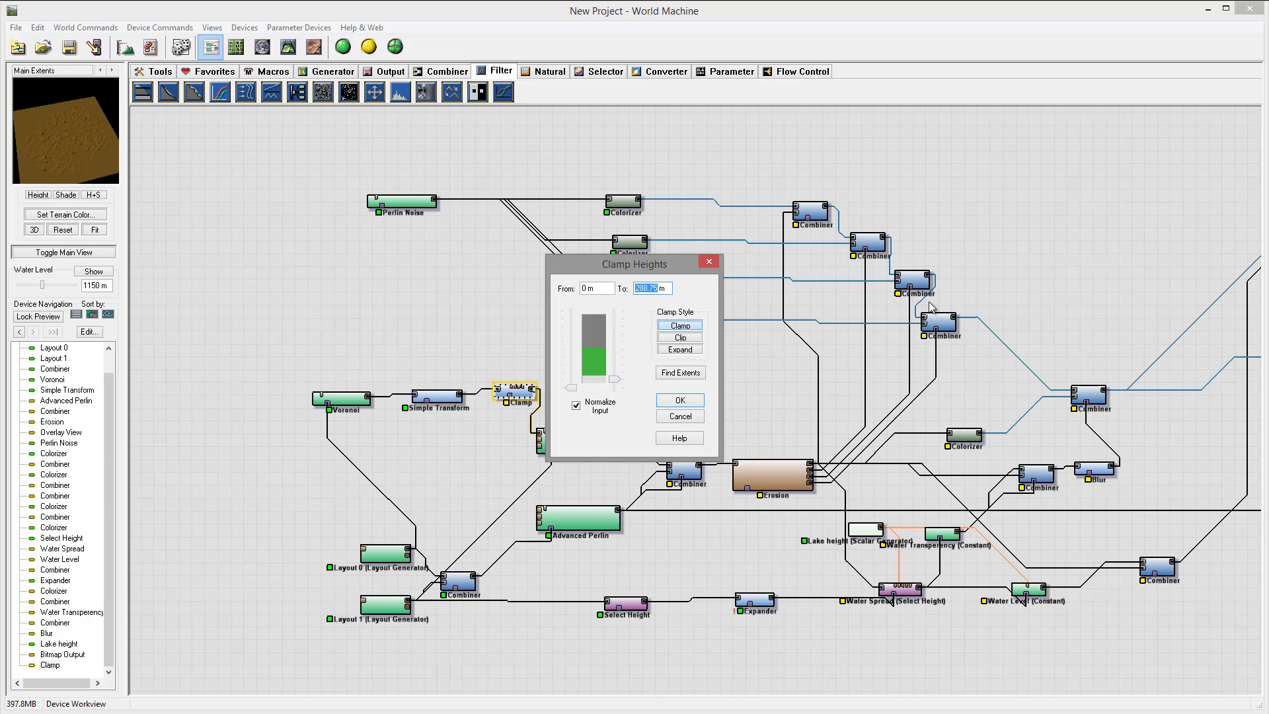
type("1")
left_click(684, 355)
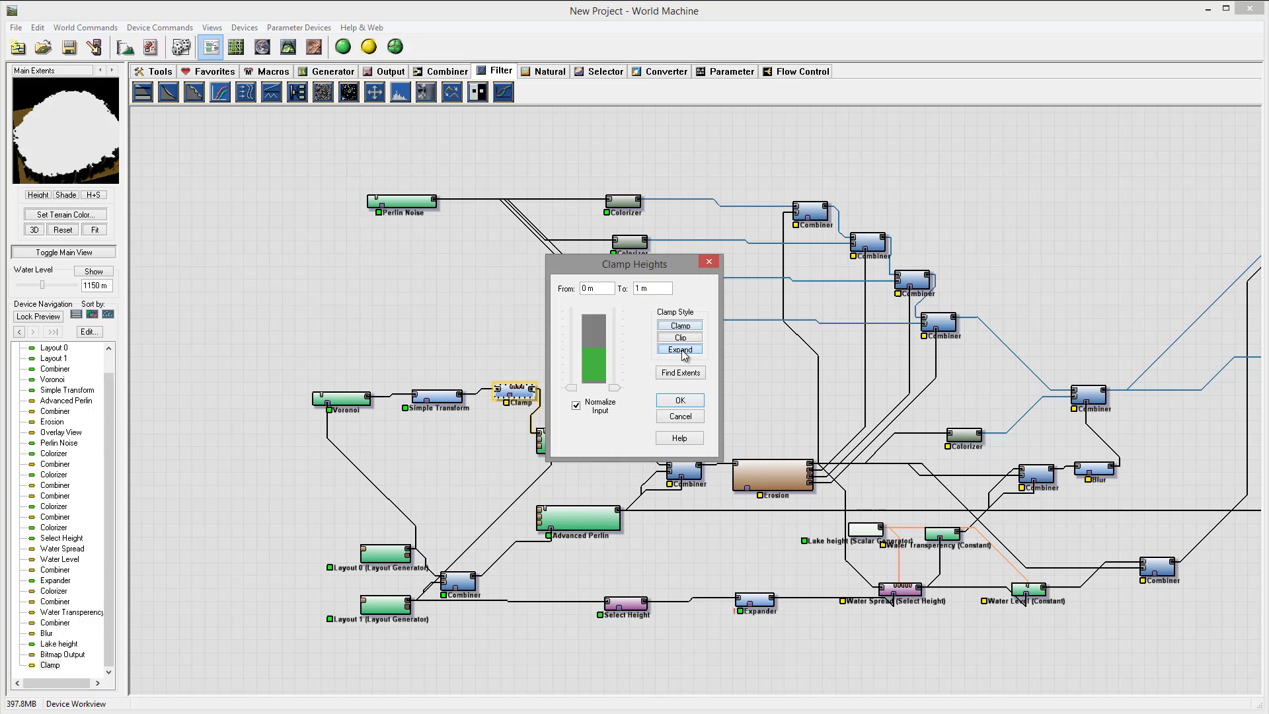
left_click(681, 326)
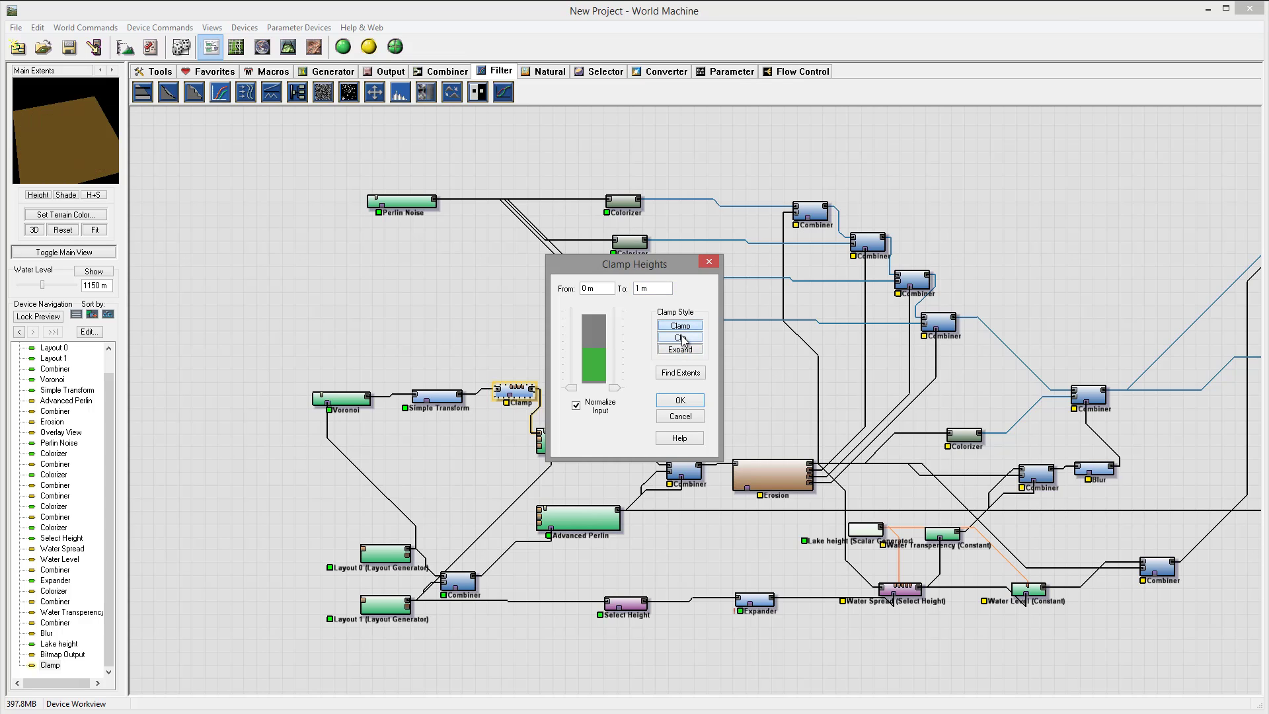
left_click(685, 405)
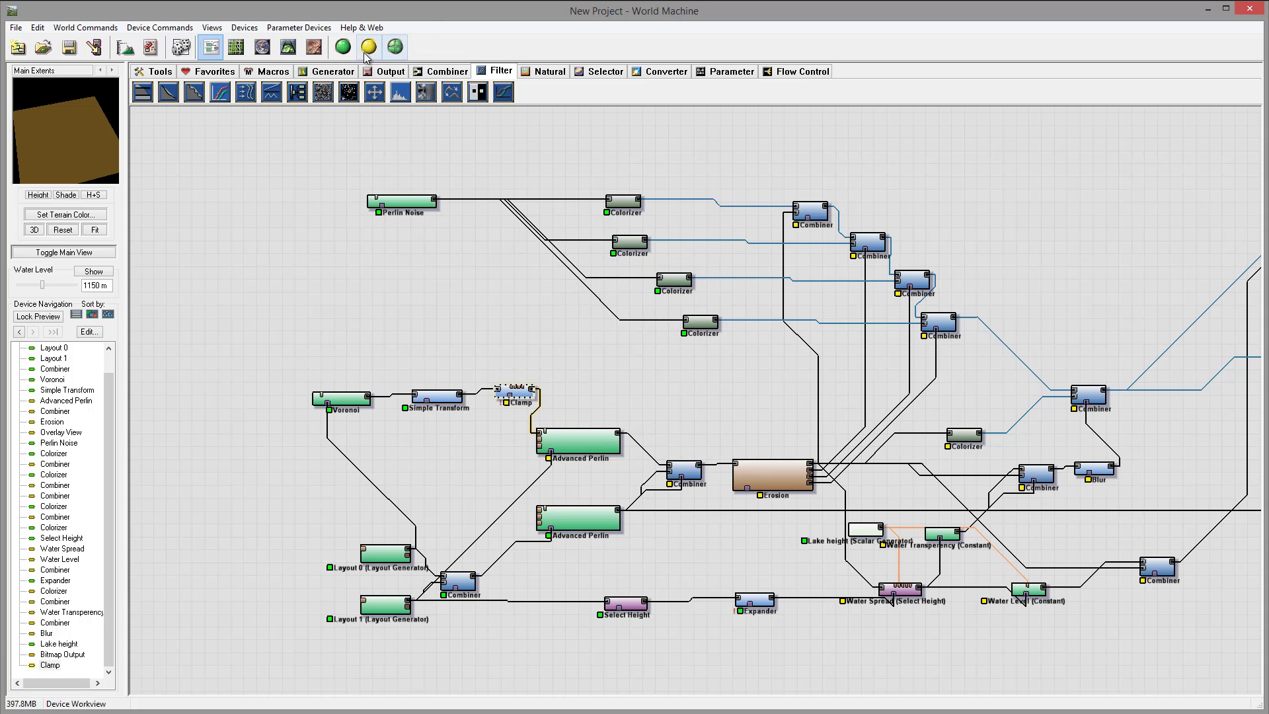
- Build the world up to the selected Clamp device and inspect its terrain in 3D
left_click(288, 47)
left_click(360, 45)
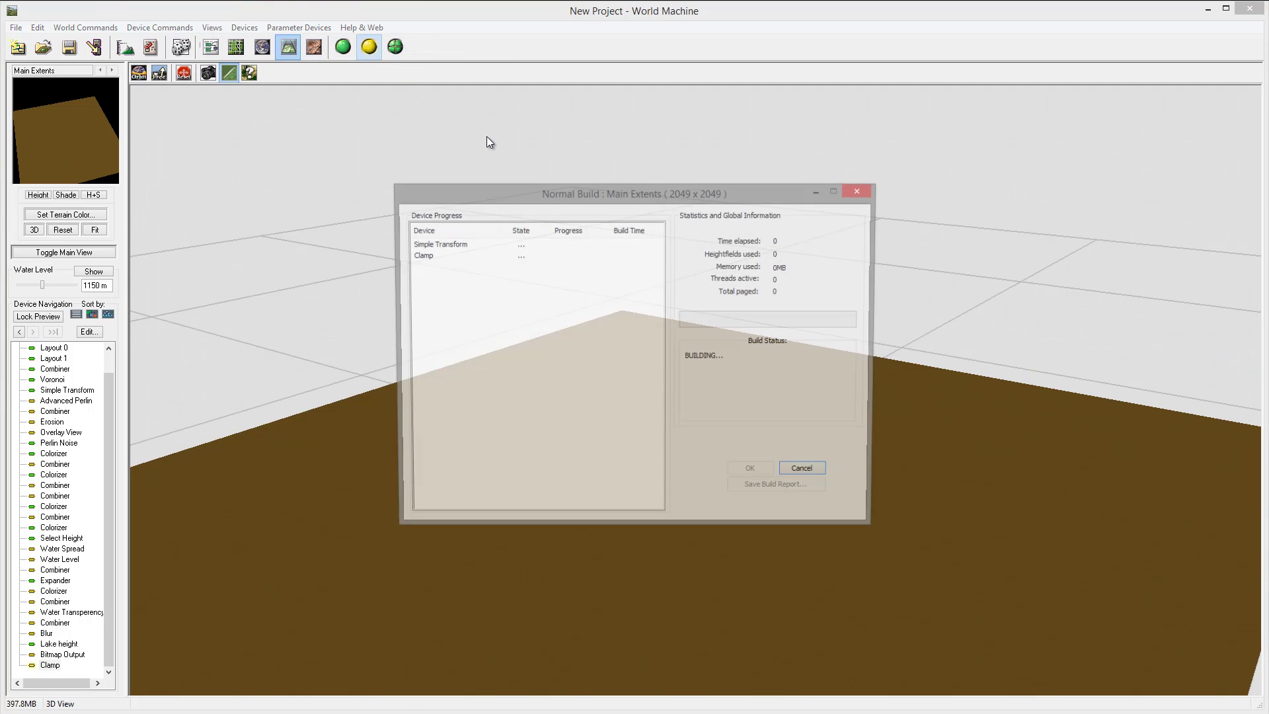
left_click_drag(699, 363, 820, 449)
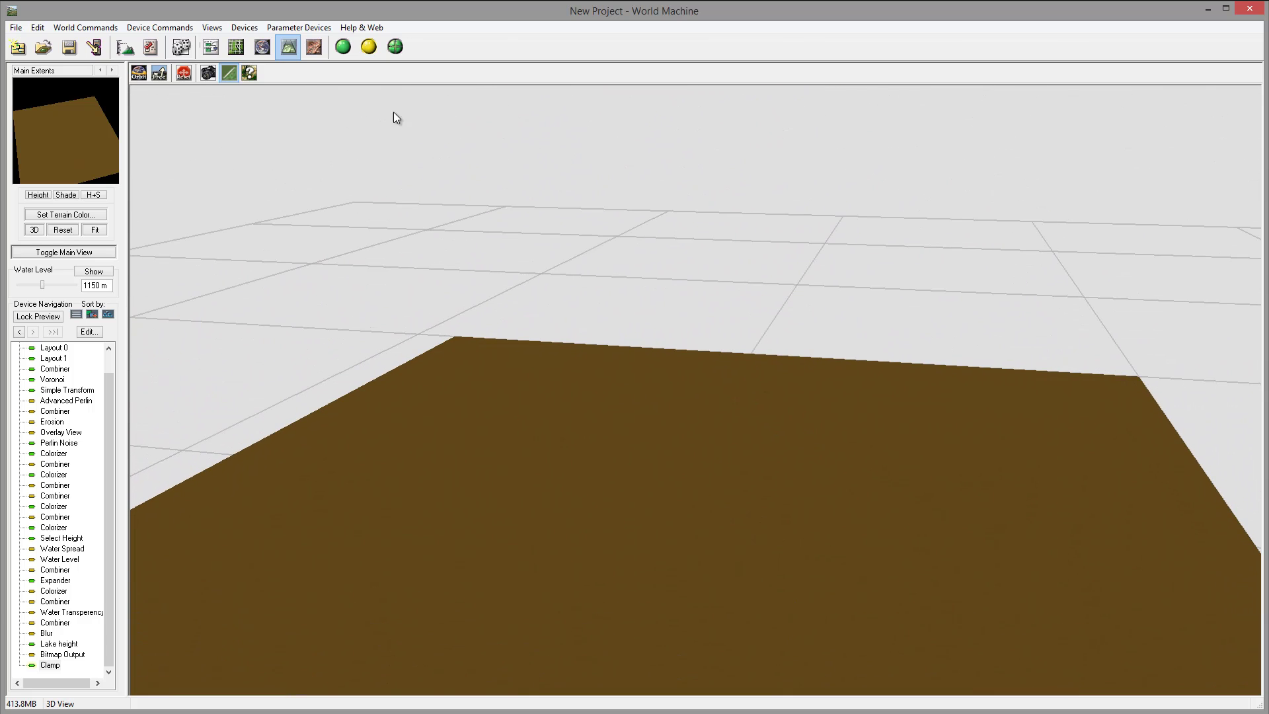
- Raise the upper height limit of the Clamp device to 15 m
left_click(211, 46)
double_click(500, 393)
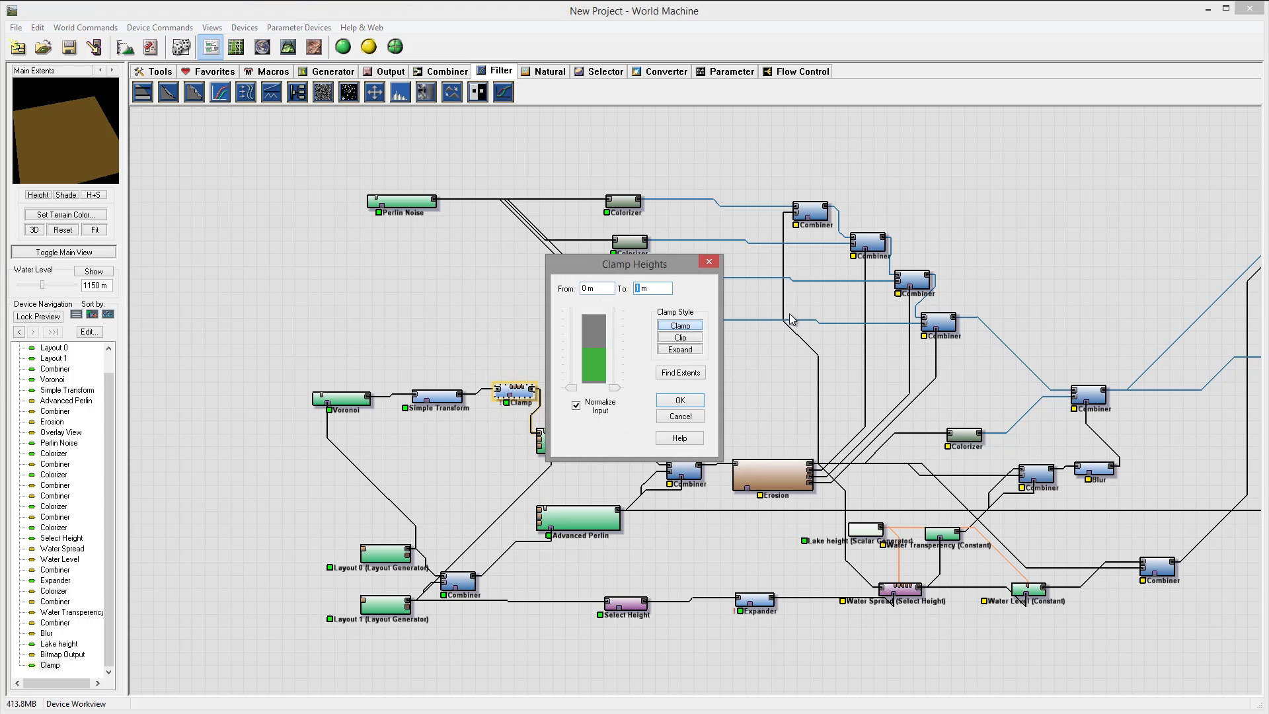
type("10")
type("15")
left_click(679, 400)
- Rebuild up to the Clamp device and examine the surface bumps in 3D from several angles
left_click(288, 47)
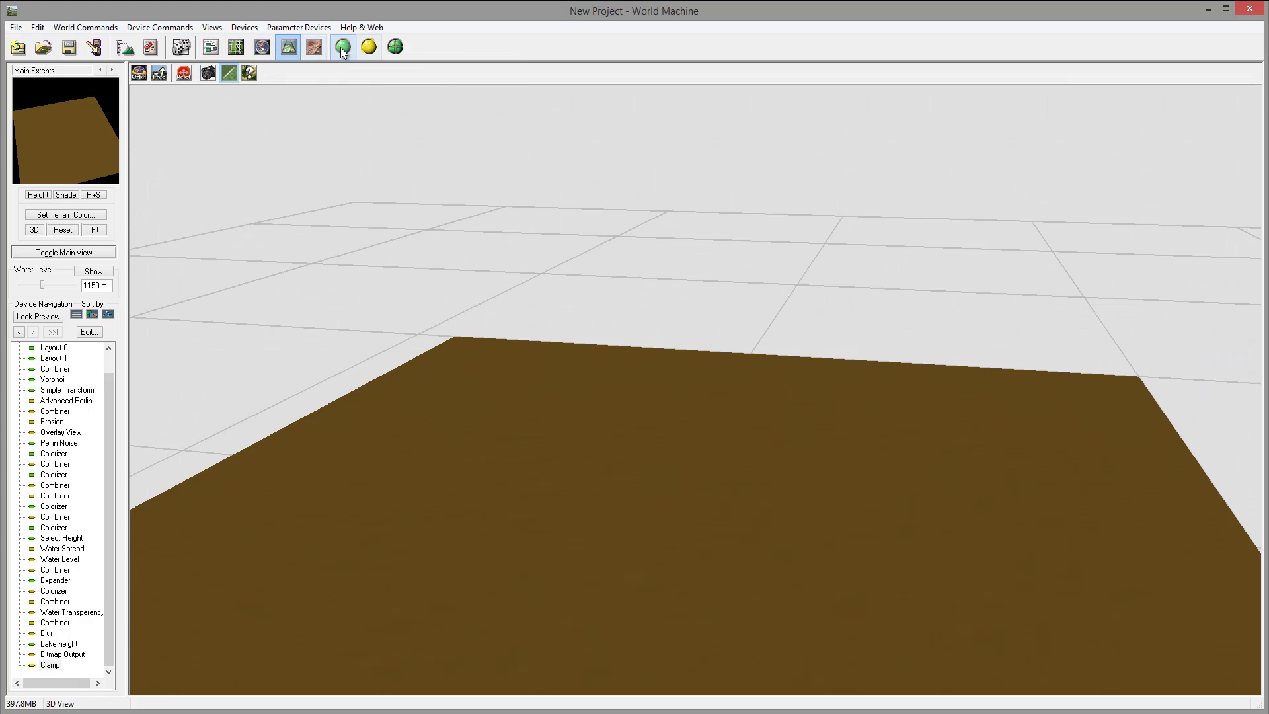
left_click(369, 47)
left_click_drag(694, 420, 880, 567)
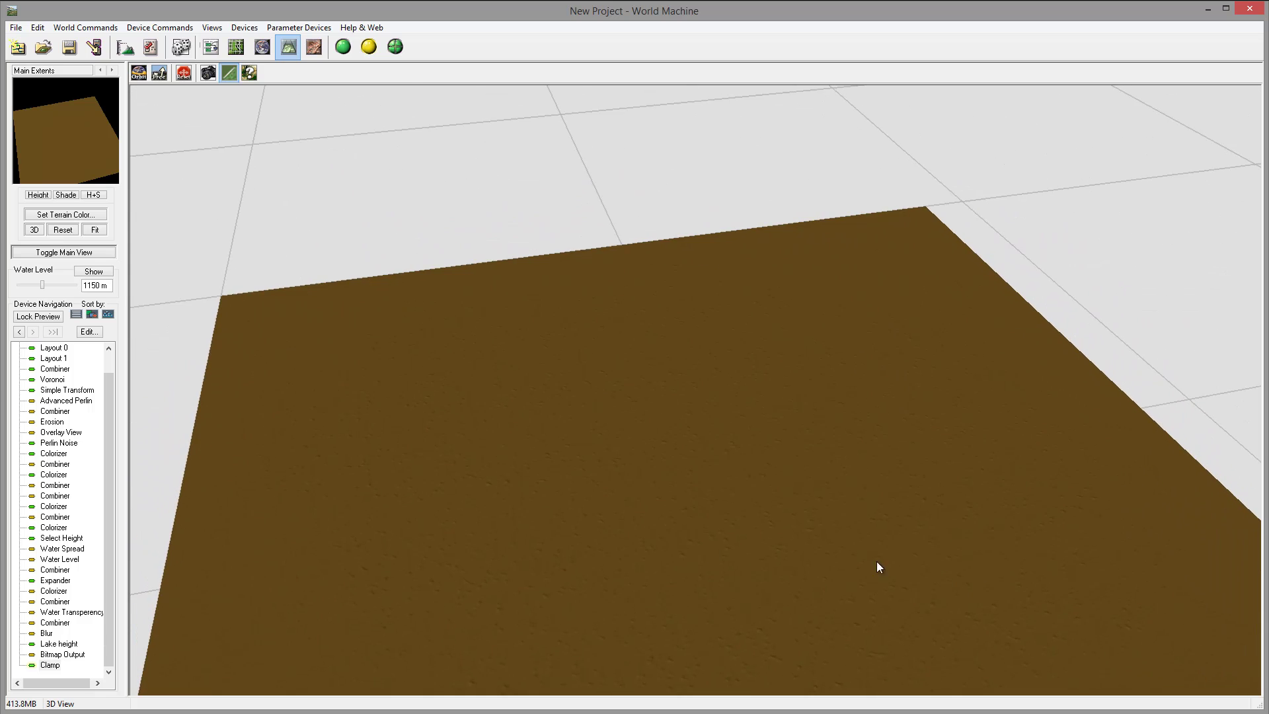
left_click_drag(898, 512, 801, 433)
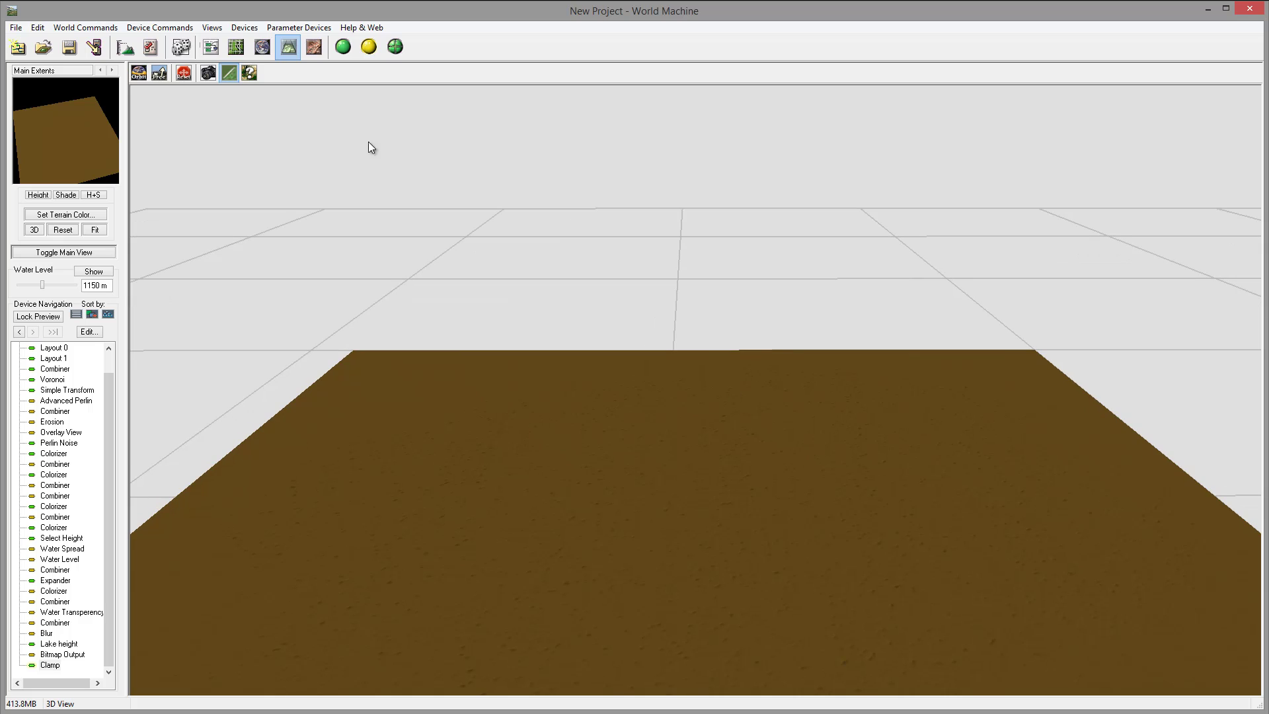
- Preview the Overlay View device in 3D, build the full world, and inspect the crater lake from several angles
left_click(212, 46)
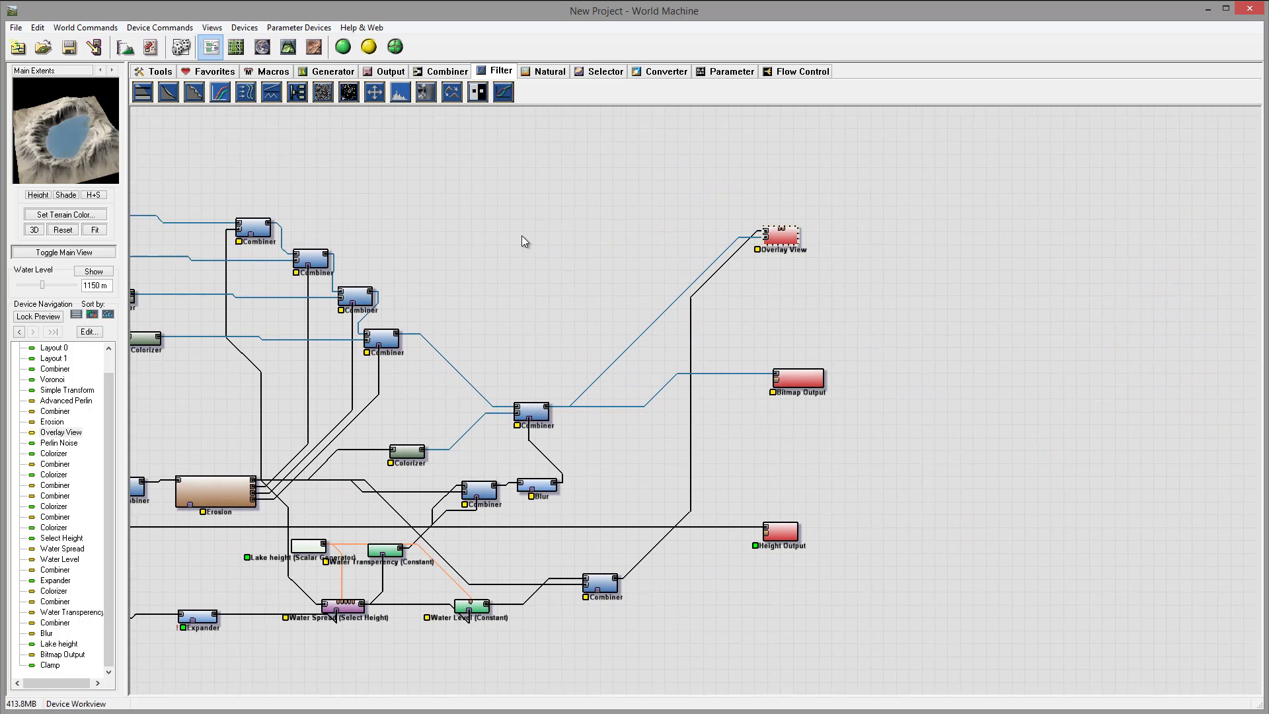
left_click(288, 46)
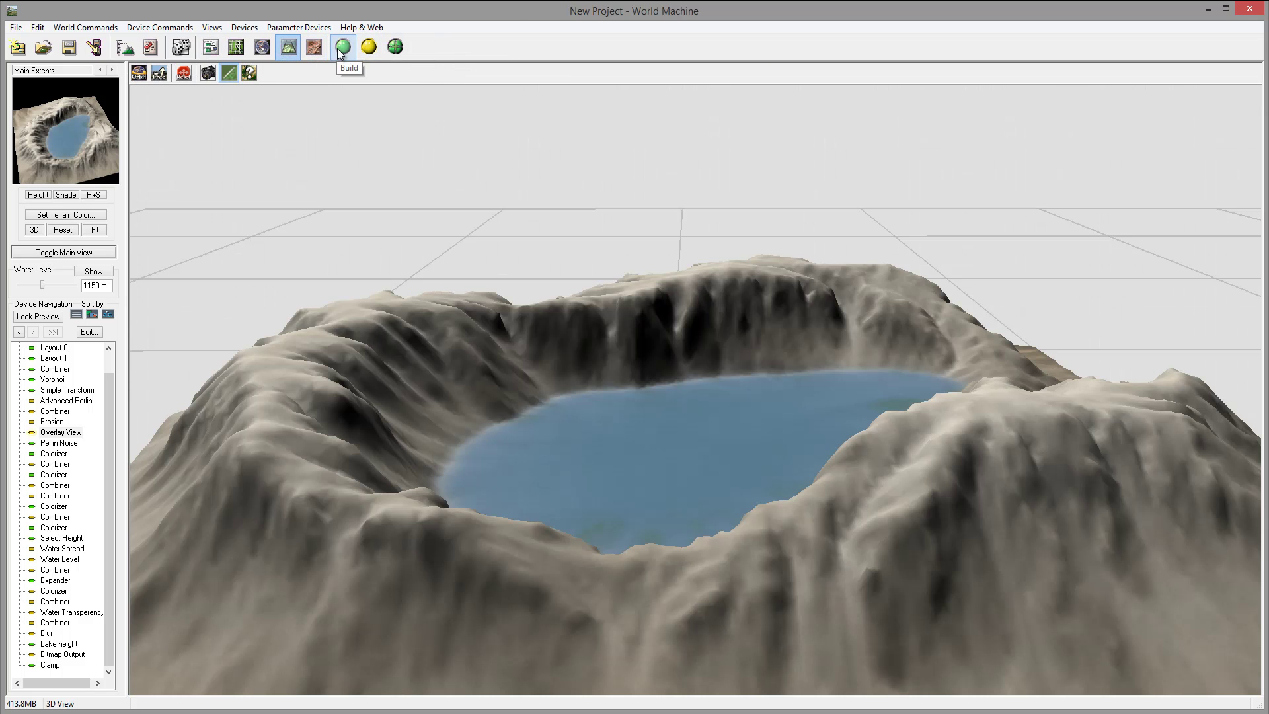
left_click(342, 48)
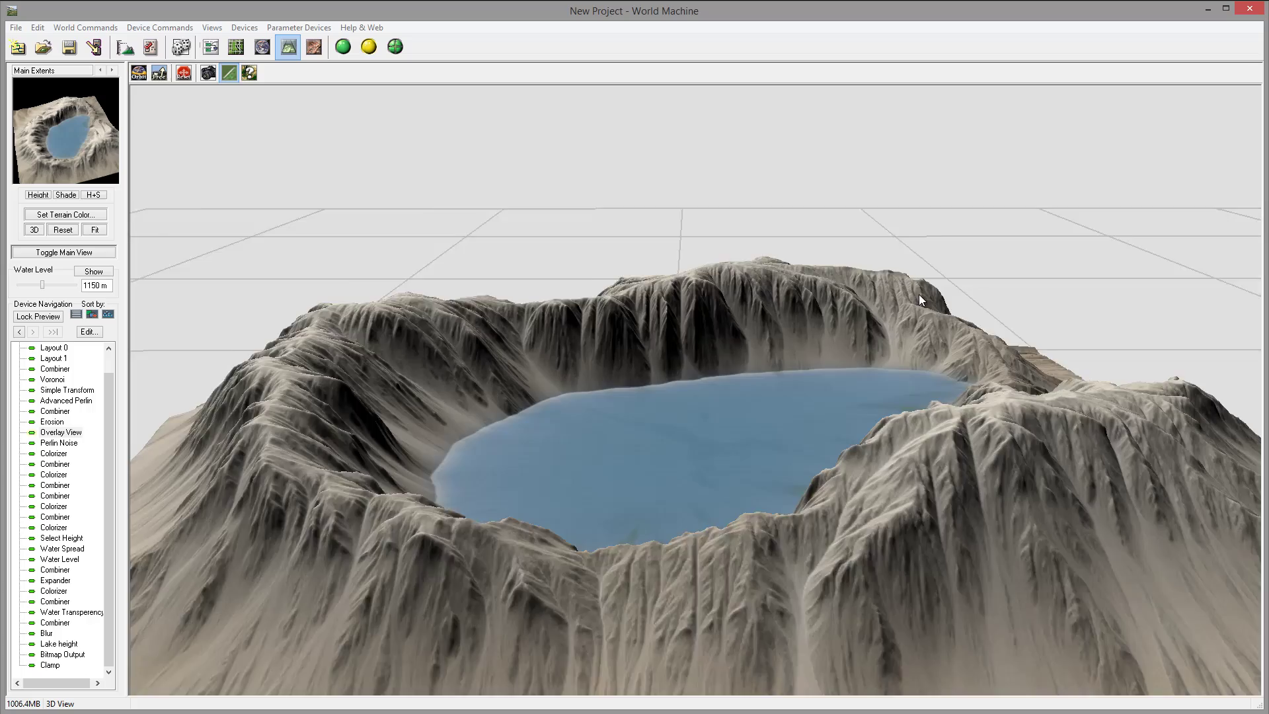
left_click_drag(919, 295, 824, 345)
left_click_drag(419, 218, 795, 390)
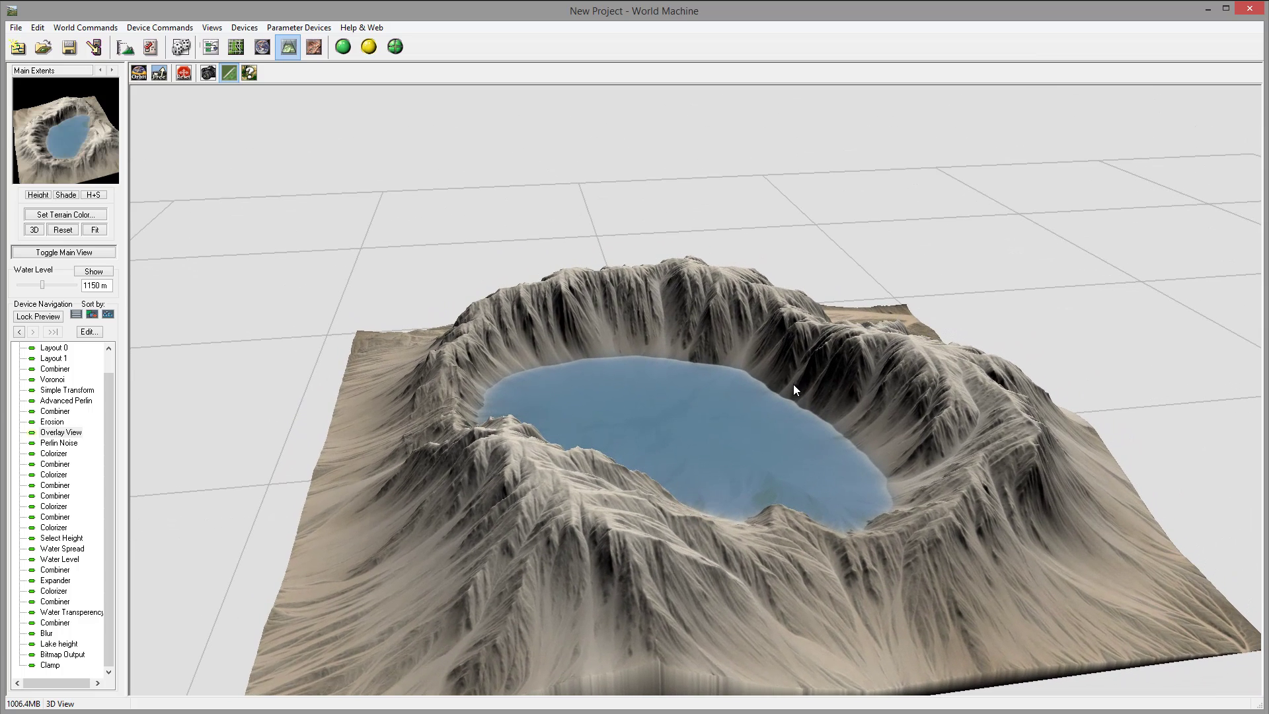